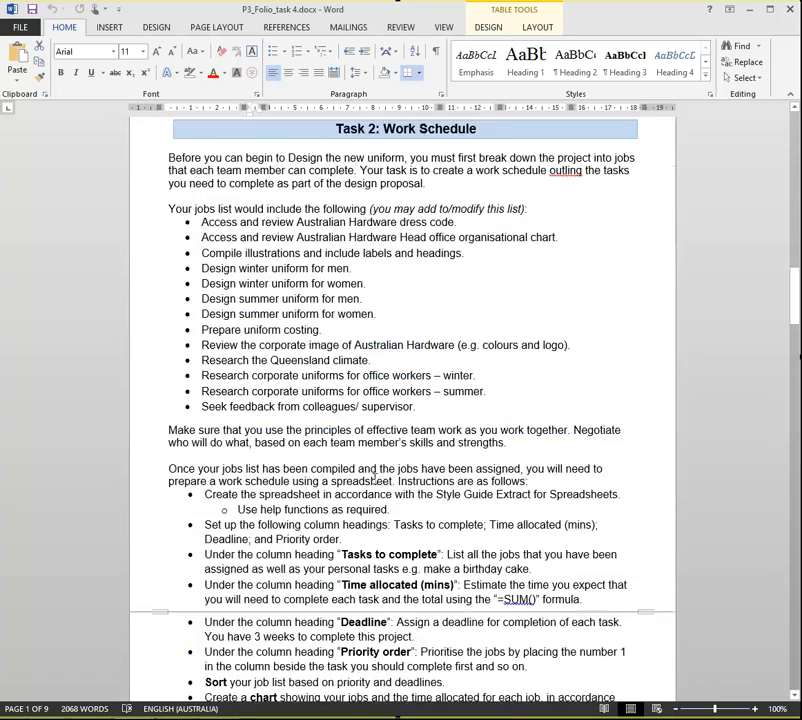
# - Review the Uniform Costing instructions, including the struck-through column items and the highlighted spreadsheet and chart requirements
pyautogui.scroll(-5, 375, 489)
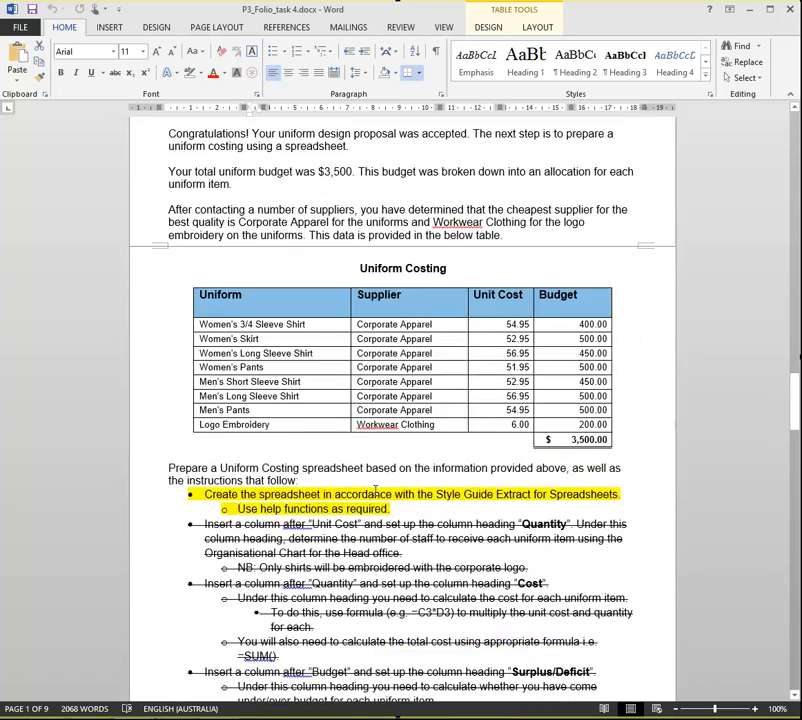
pyautogui.scroll(-3, 375, 489)
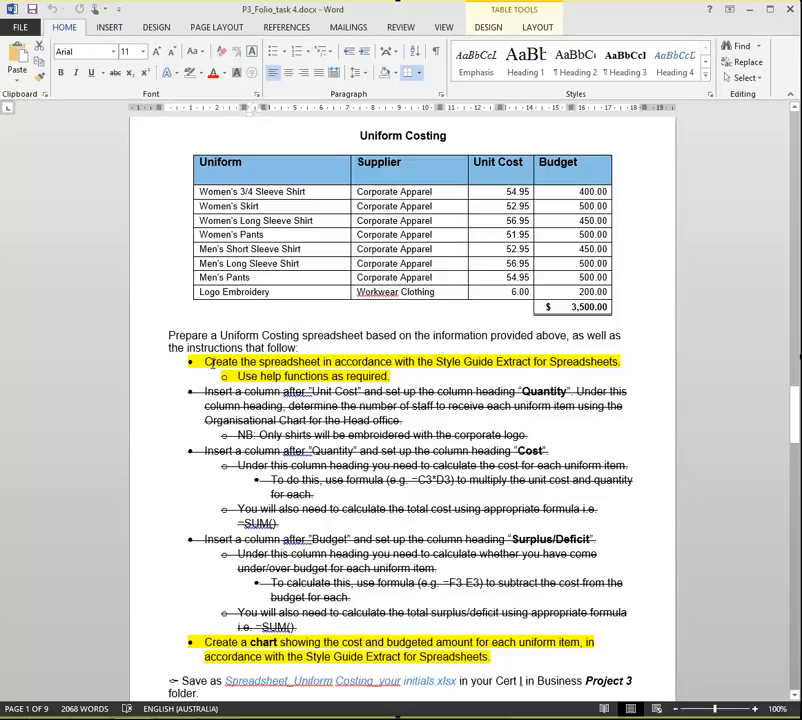
pyautogui.moveTo(191, 391); pyautogui.dragTo(418, 630)
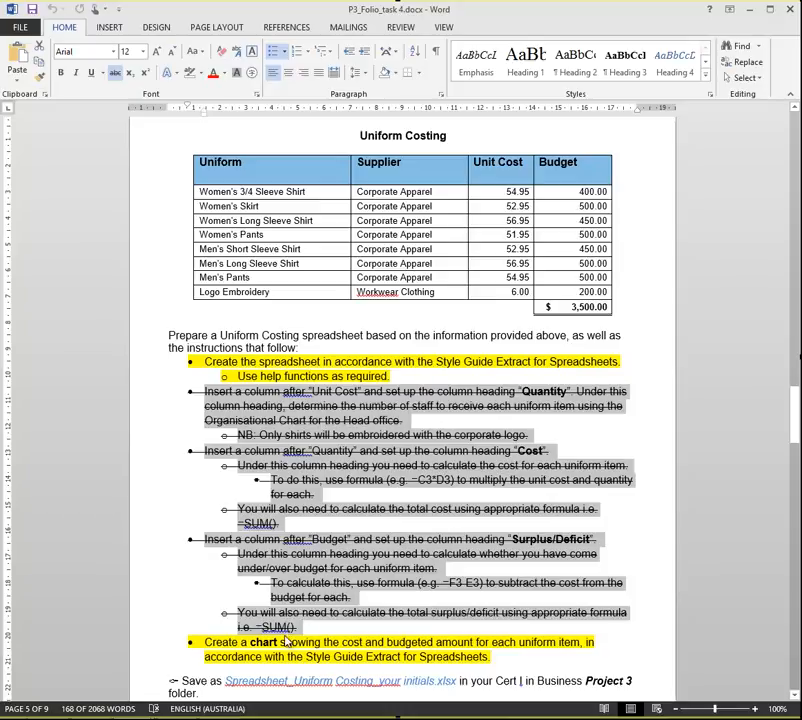
pyautogui.press('Right')
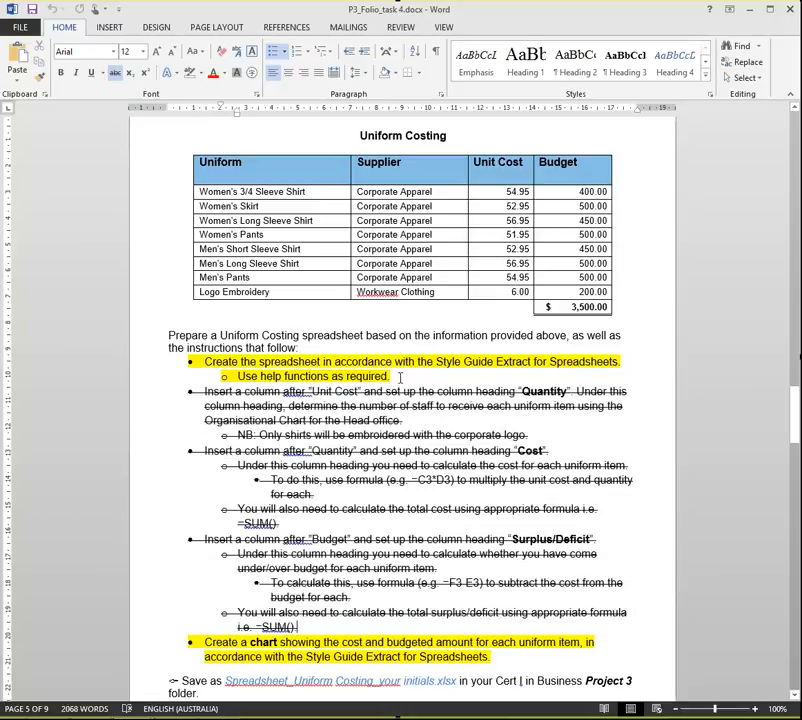
pyautogui.moveTo(399, 377); pyautogui.dragTo(228, 364)
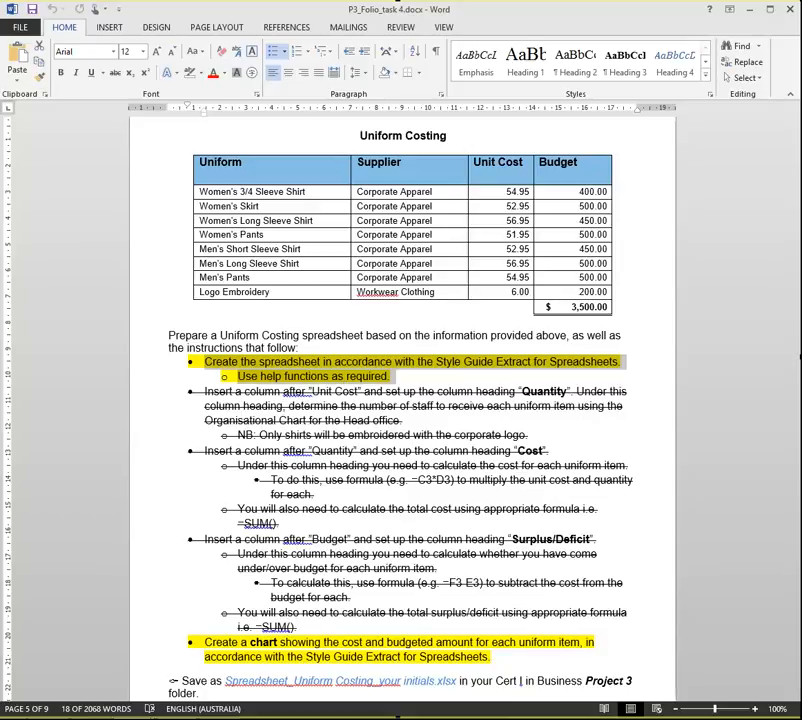
# - Switch to the uniform costing workbook in Excel and inspect the table data and the formula behind the Surplus/Deficit total
pyautogui.hotkey('alt', 'Tab')
pyautogui.moveTo(107, 159); pyautogui.dragTo(442, 310)
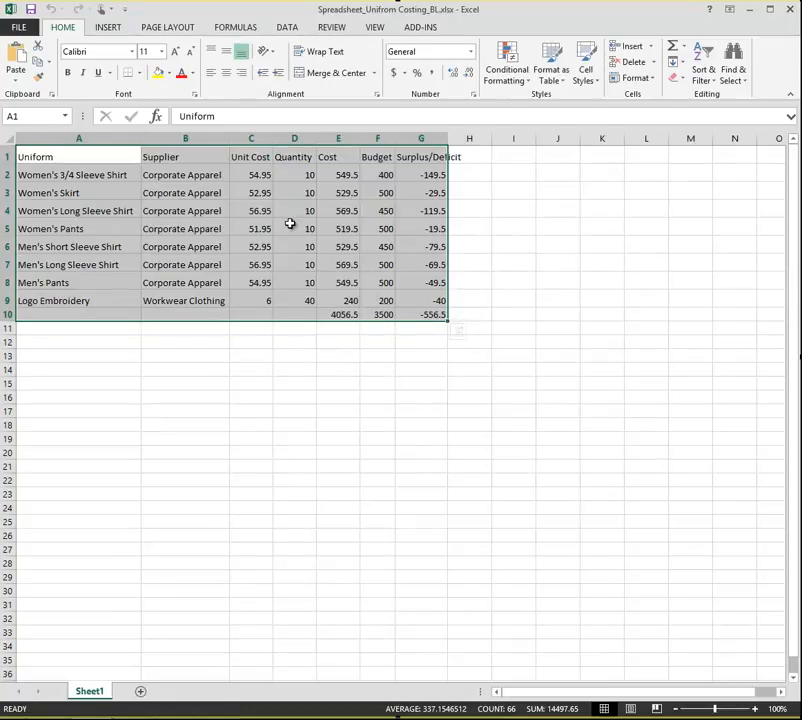
pyautogui.click(388, 314)
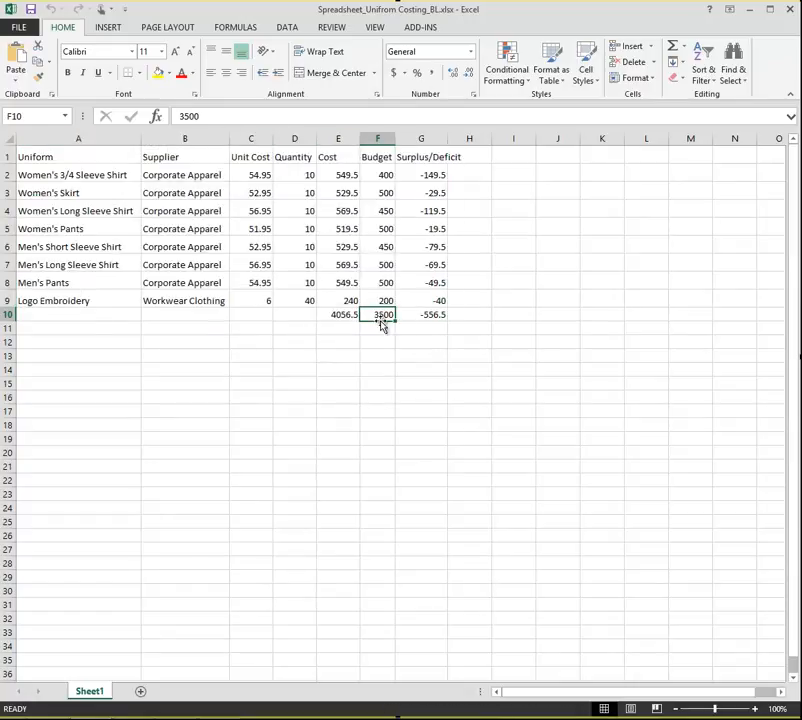
pyautogui.click(429, 315)
pyautogui.click(259, 117)
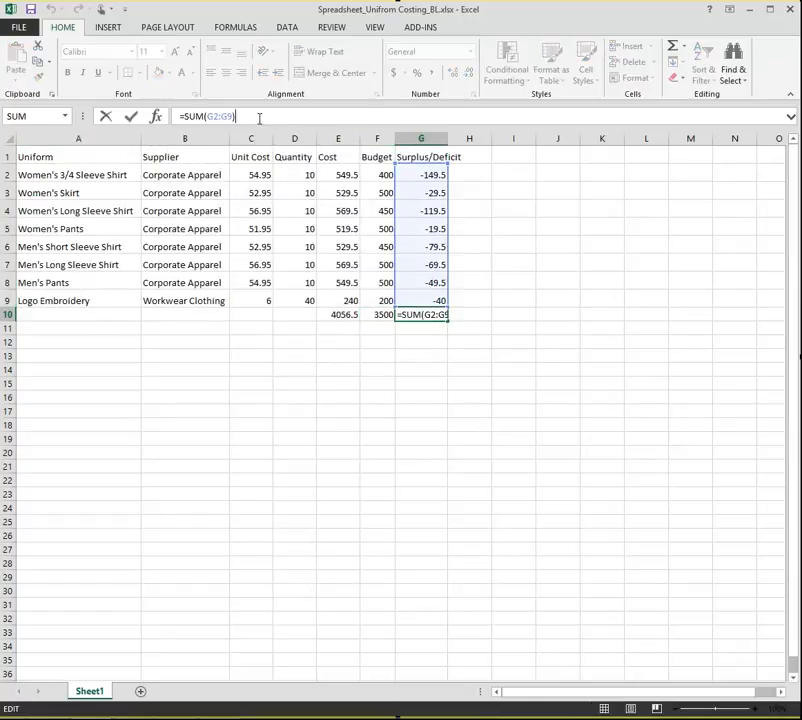
# - Replace the Budget total in F10 with the formula =SUM(F2:F9)
pyautogui.click(379, 311)
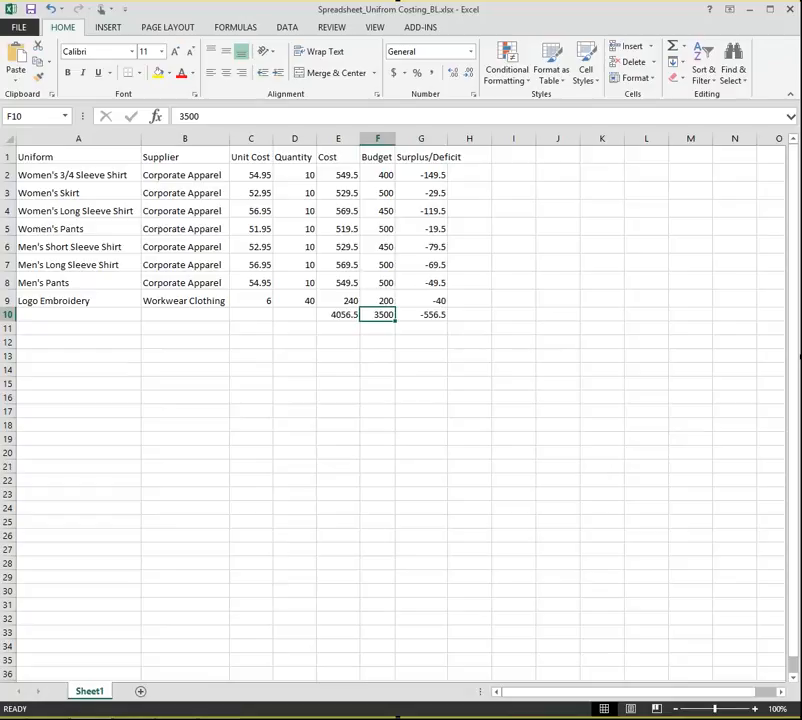
pyautogui.press('Delete')
pyautogui.write('=sum(')
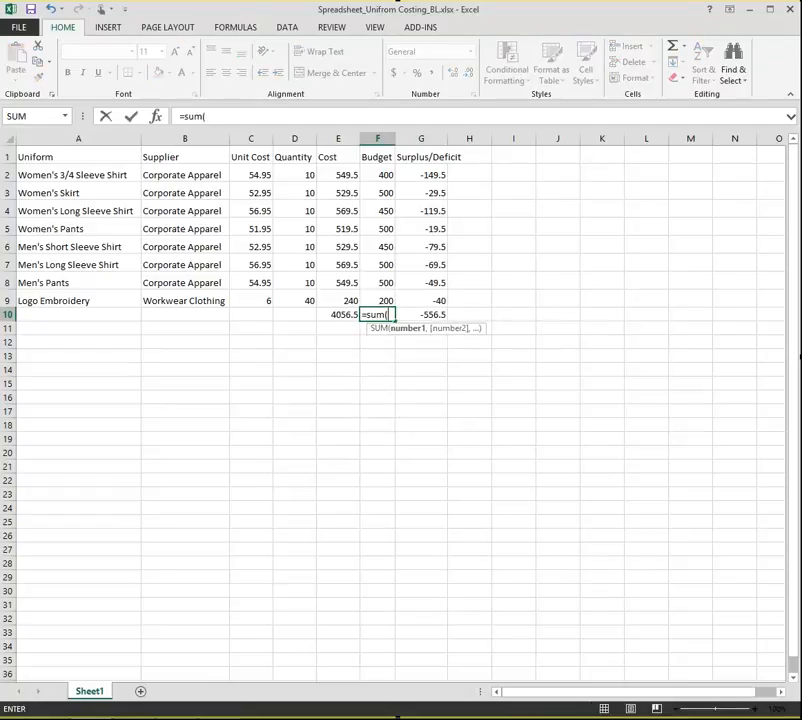
pyautogui.moveTo(385, 175); pyautogui.dragTo(389, 309)
pyautogui.write(')')
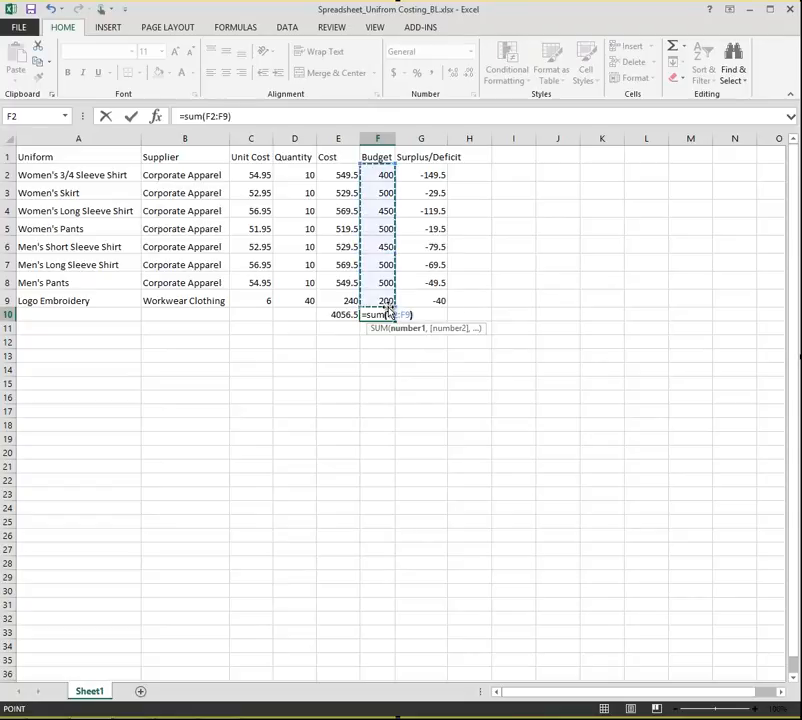
pyautogui.press('Return')
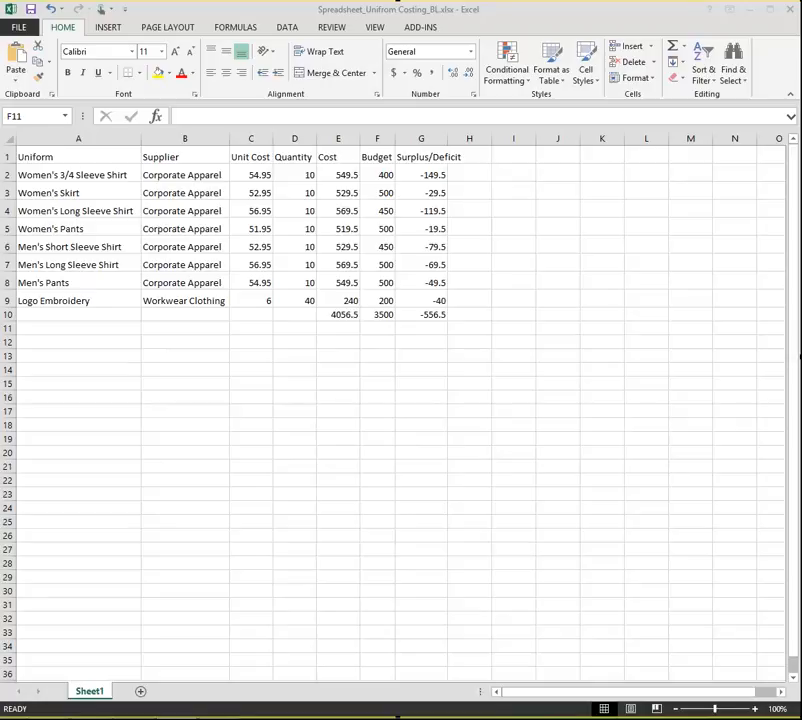
# - Switch to the Style Guide Extract Spreadsheets document in Word and read its header and footer requirements
pyautogui.click(412, 18)
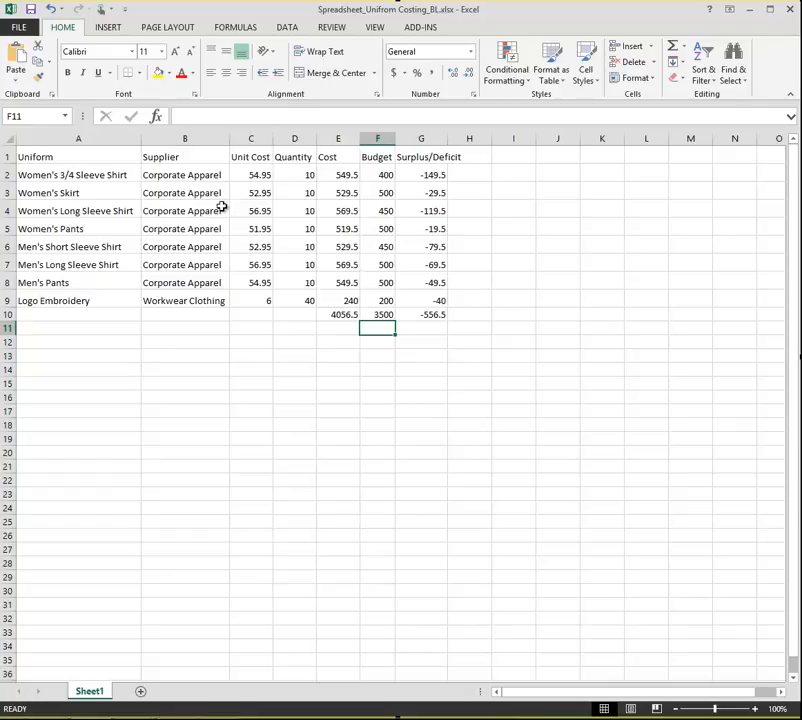
pyautogui.click(136, 718)
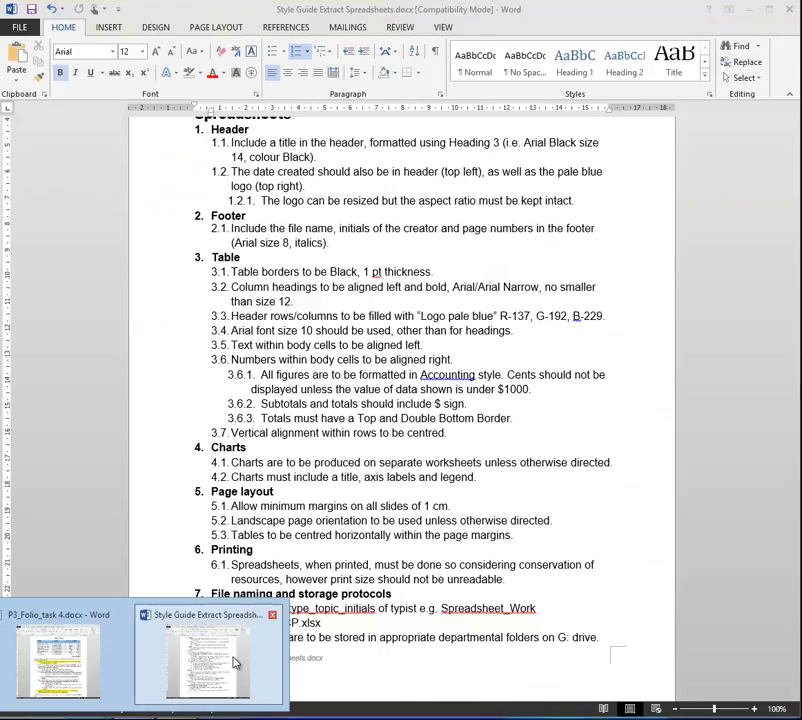
pyautogui.click(233, 662)
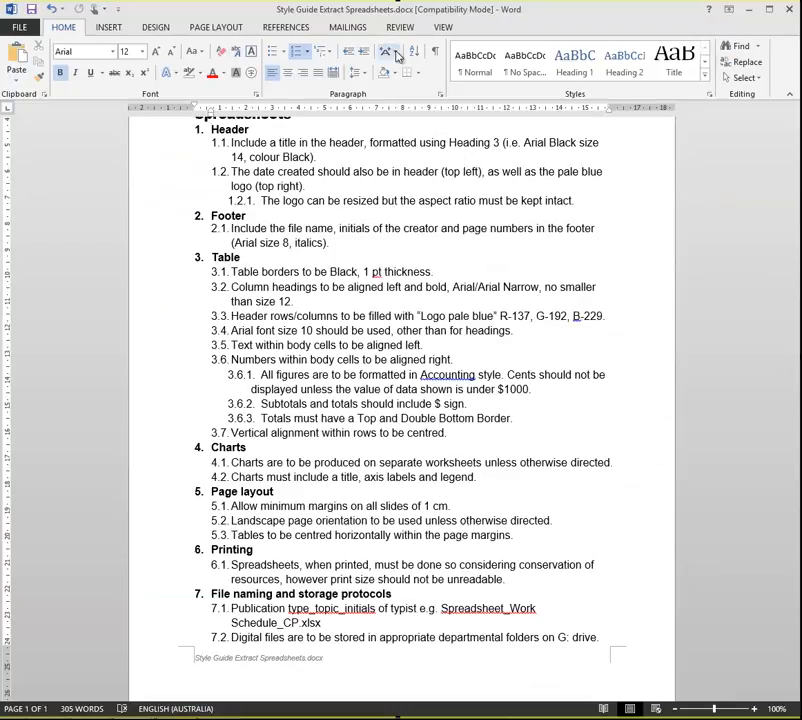
pyautogui.scroll(2, 268, 255)
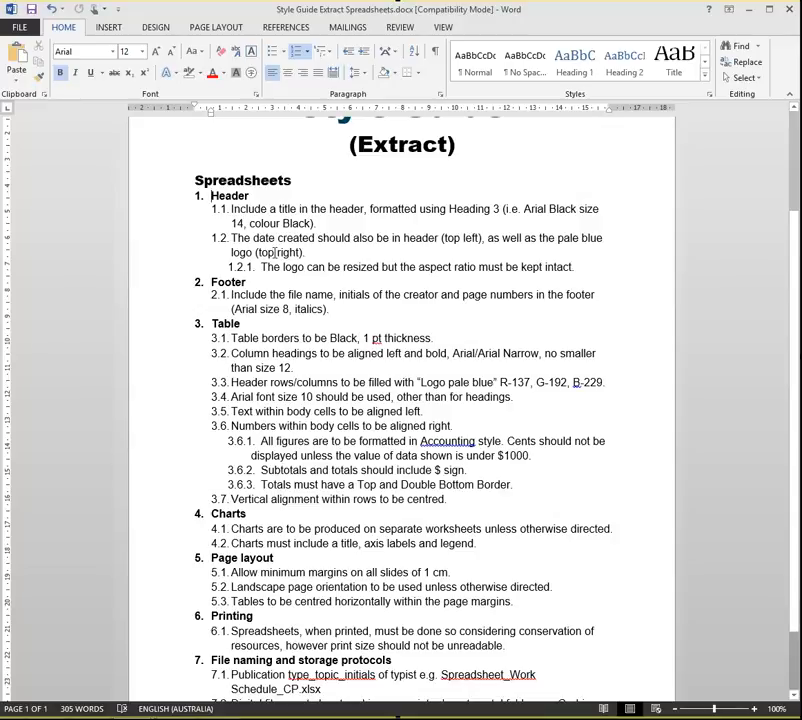
pyautogui.tripleClick(233, 209)
pyautogui.moveTo(306, 254); pyautogui.dragTo(215, 231)
pyautogui.moveTo(591, 268); pyautogui.dragTo(234, 266)
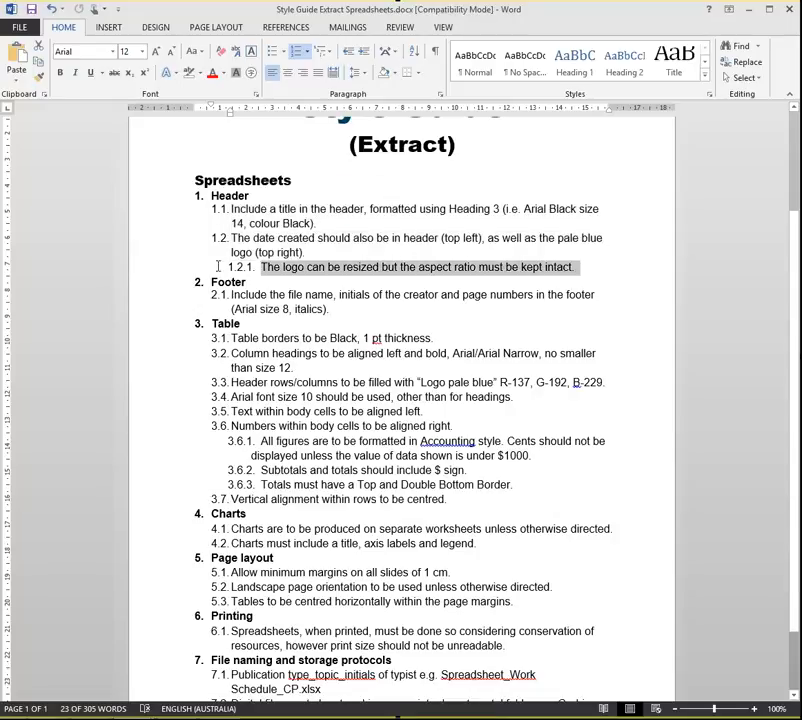
pyautogui.moveTo(387, 310); pyautogui.dragTo(200, 291)
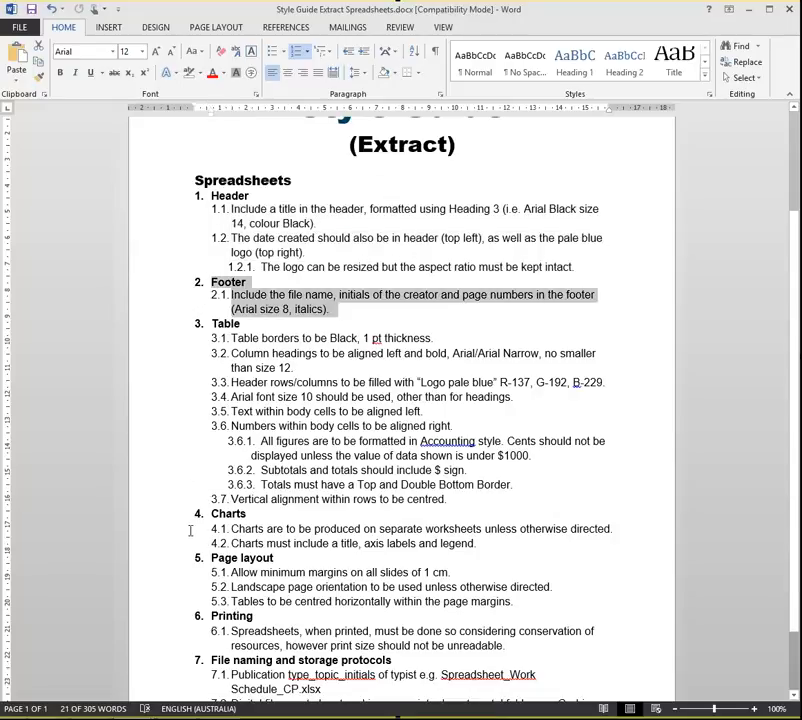
pyautogui.click(236, 678)
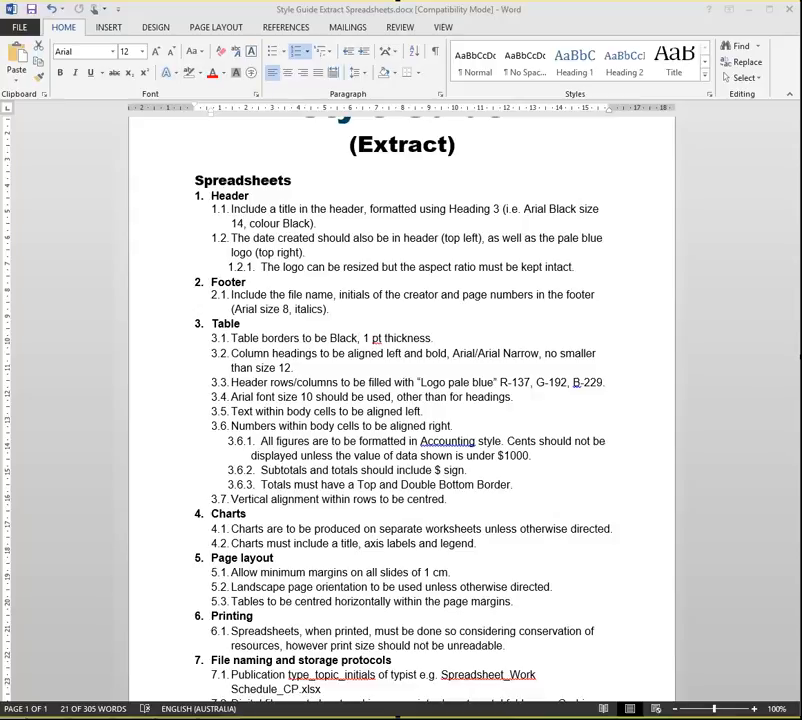
pyautogui.click(741, 239)
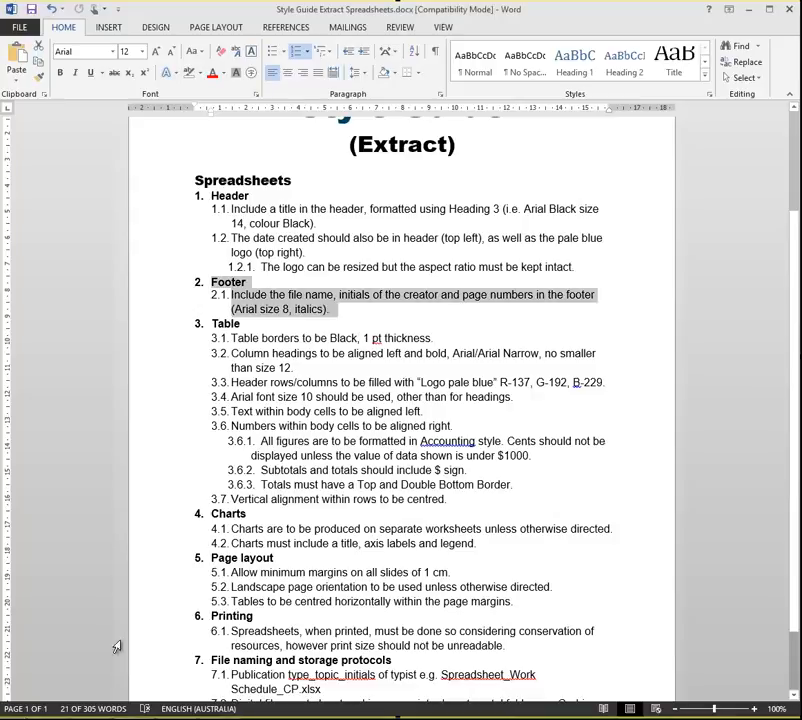
# - Return to the costing workbook in Excel and display the sheet in Page Layout view
pyautogui.click(93, 717)
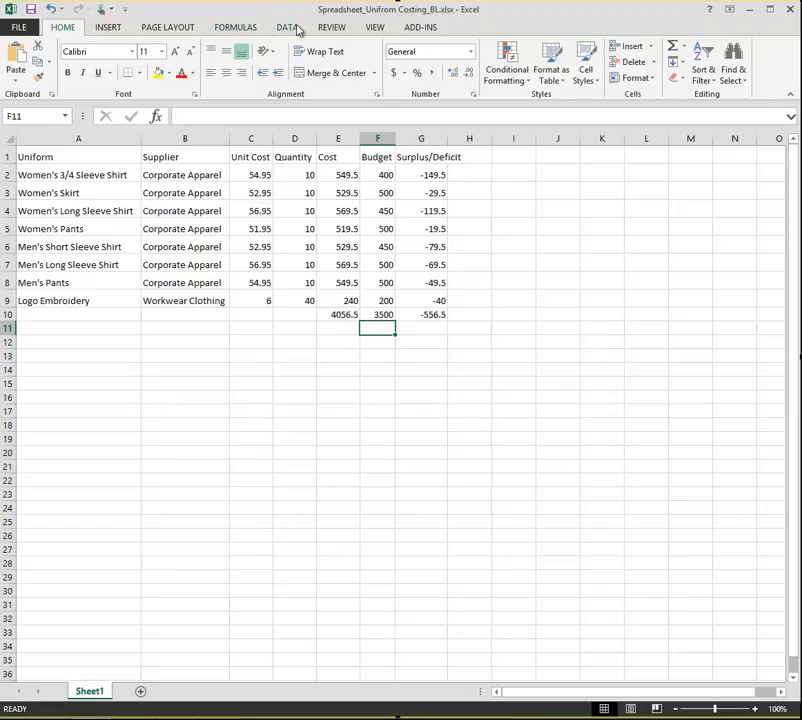
pyautogui.click(376, 28)
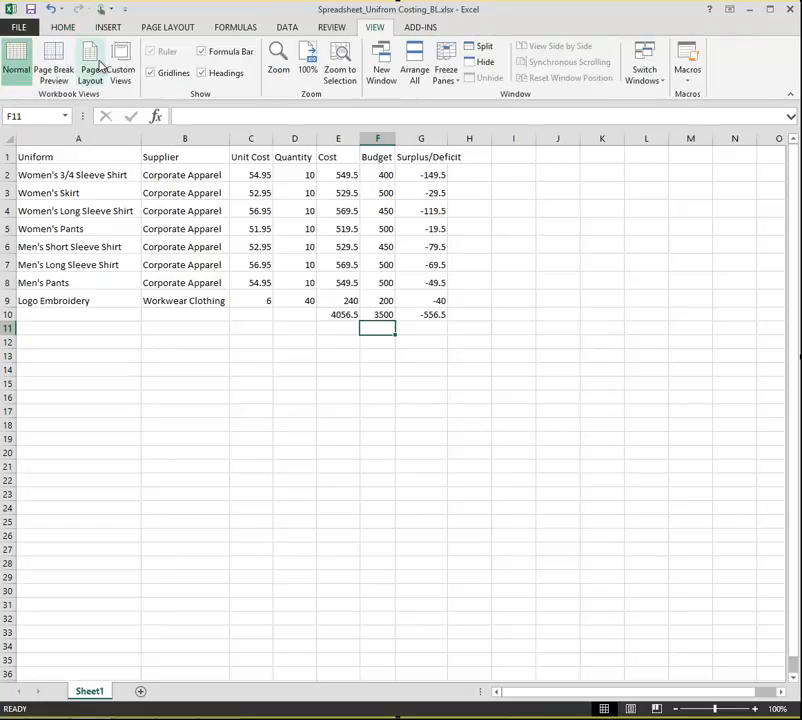
pyautogui.click(90, 68)
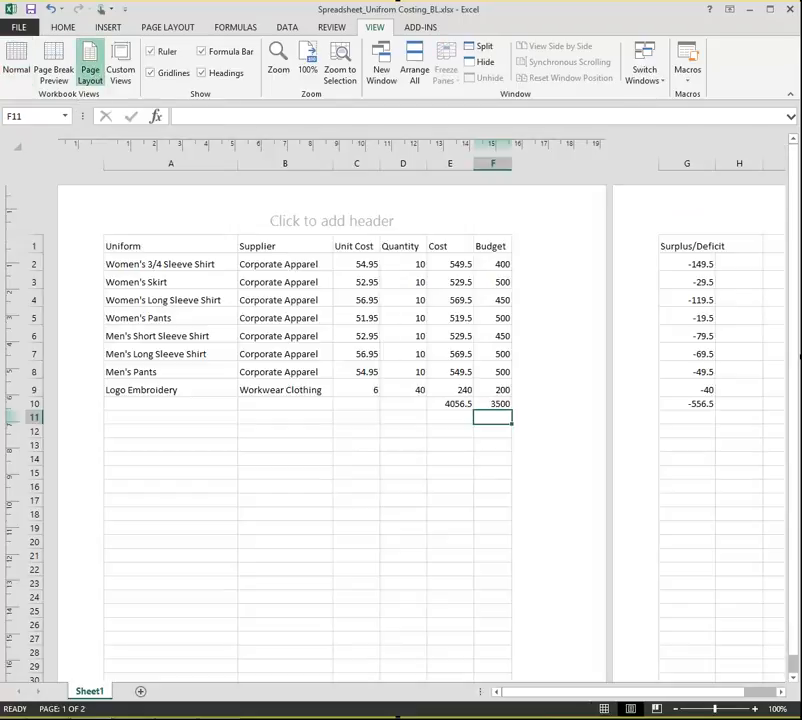
# - Examine the centre, right and left sections of the page header, leaving them empty
pyautogui.click(328, 220)
pyautogui.click(480, 224)
pyautogui.click(313, 222)
pyautogui.click(190, 228)
pyautogui.click(300, 459)
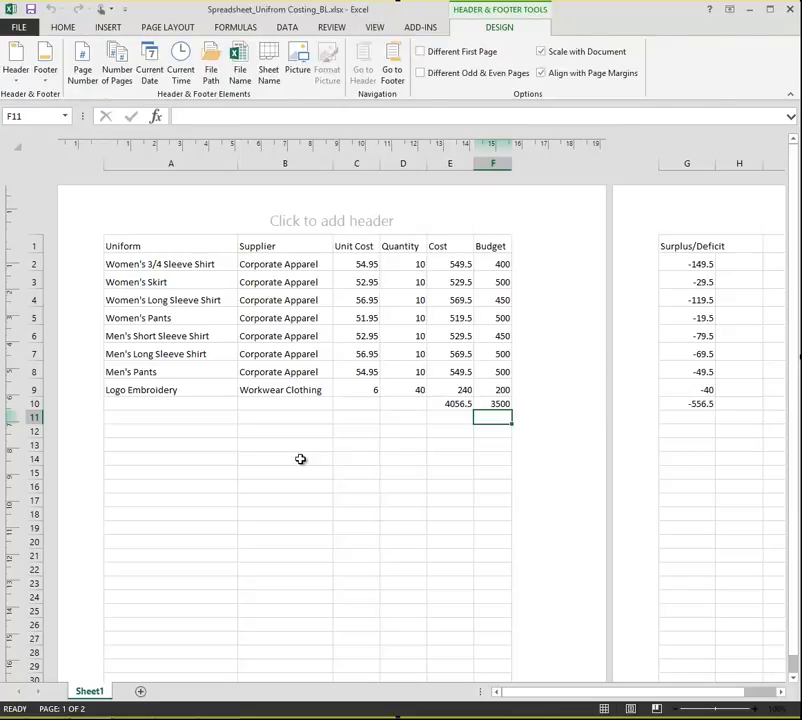
# - Examine the centre, right and left sections of the page footer, leaving them empty, and return to the worksheet cells
pyautogui.scroll(-8, 300, 459)
pyautogui.click(306, 555)
pyautogui.click(496, 562)
pyautogui.click(160, 564)
pyautogui.click(352, 562)
pyautogui.click(501, 564)
pyautogui.click(329, 566)
pyautogui.click(170, 558)
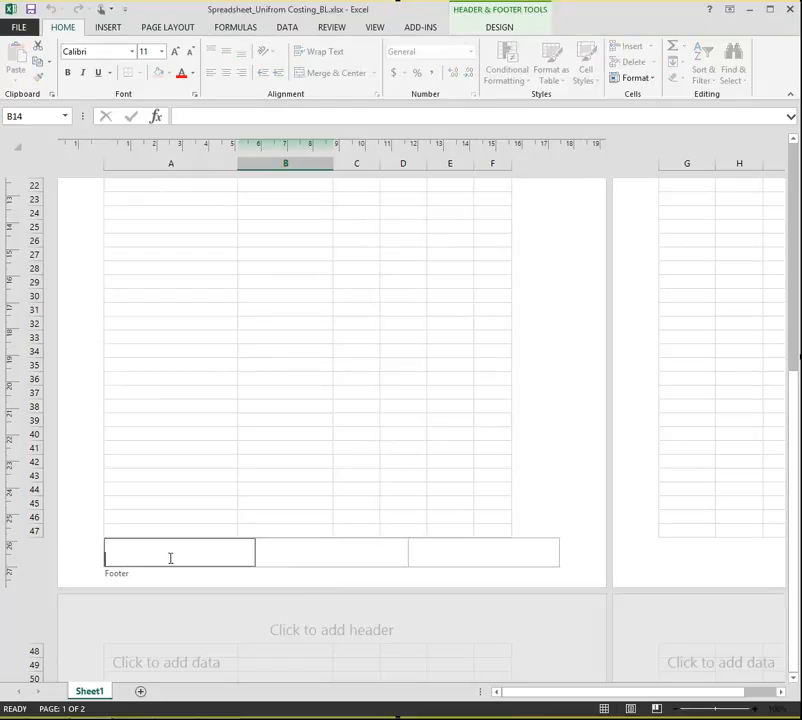
pyautogui.click(582, 420)
pyautogui.click(403, 424)
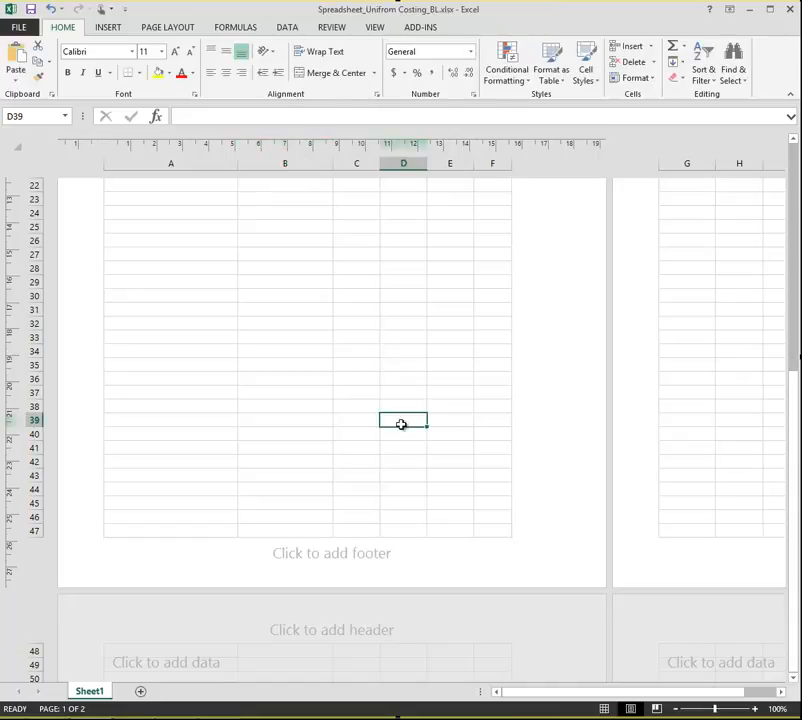
pyautogui.scroll(8, 401, 424)
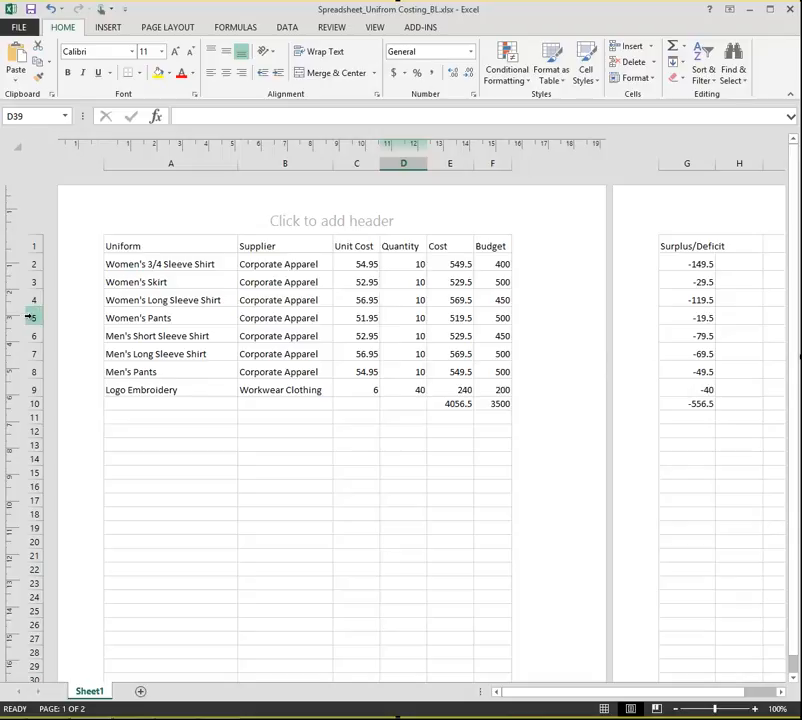
# - Preview the printout of the costing sheet, checking how the columns fall on both pages, and return to the sheet
pyautogui.click(18, 27)
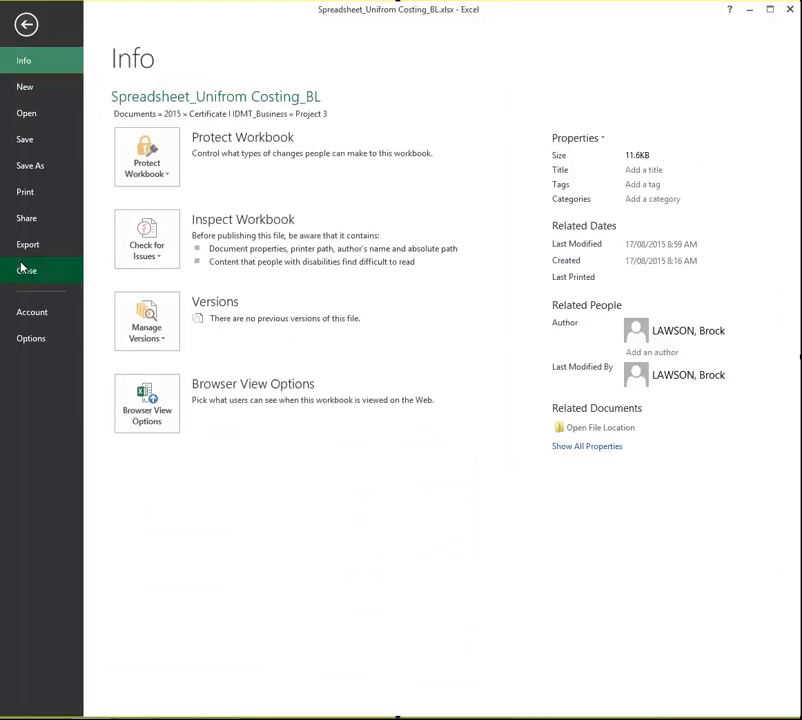
pyautogui.click(31, 198)
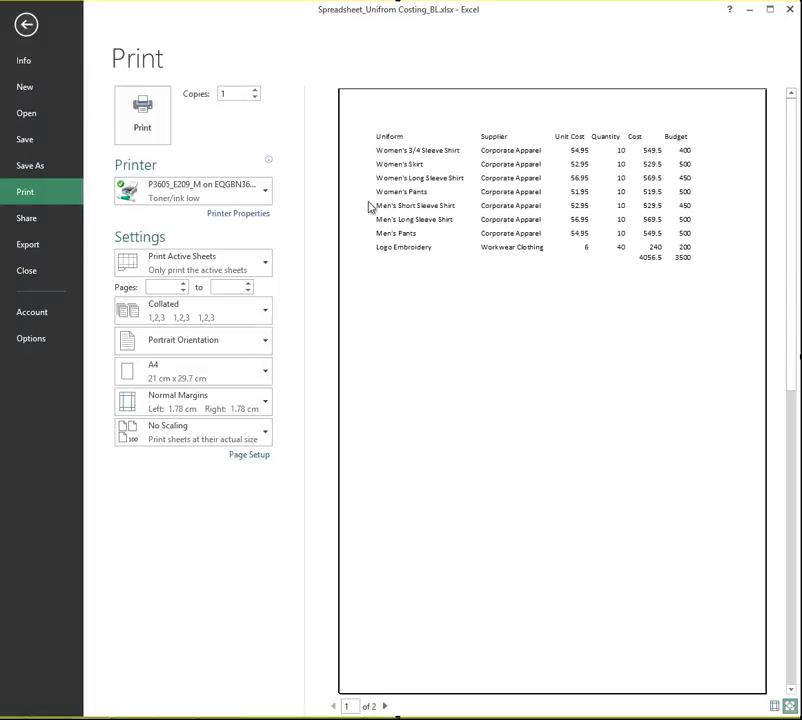
pyautogui.scroll(-2, 659, 430)
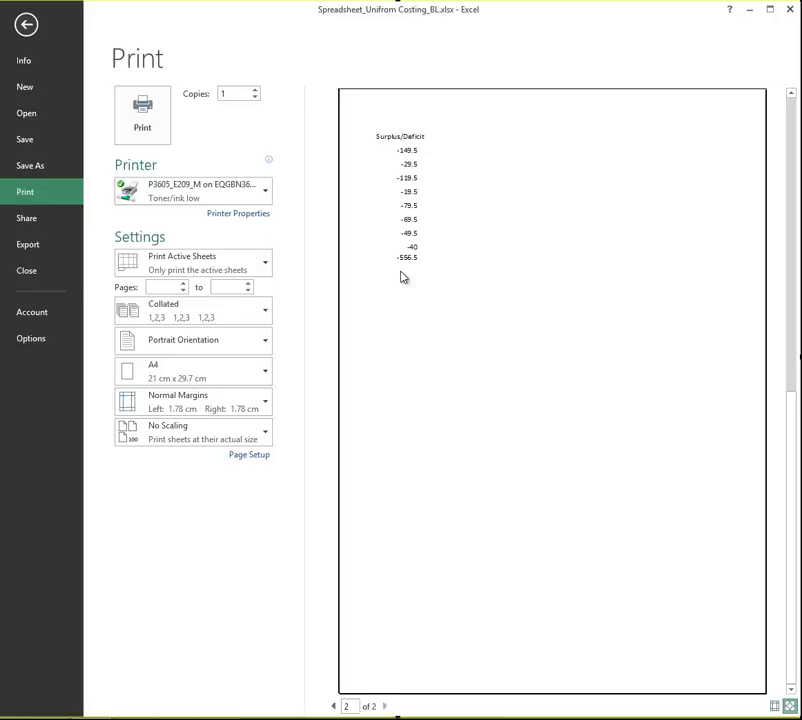
pyautogui.click(27, 25)
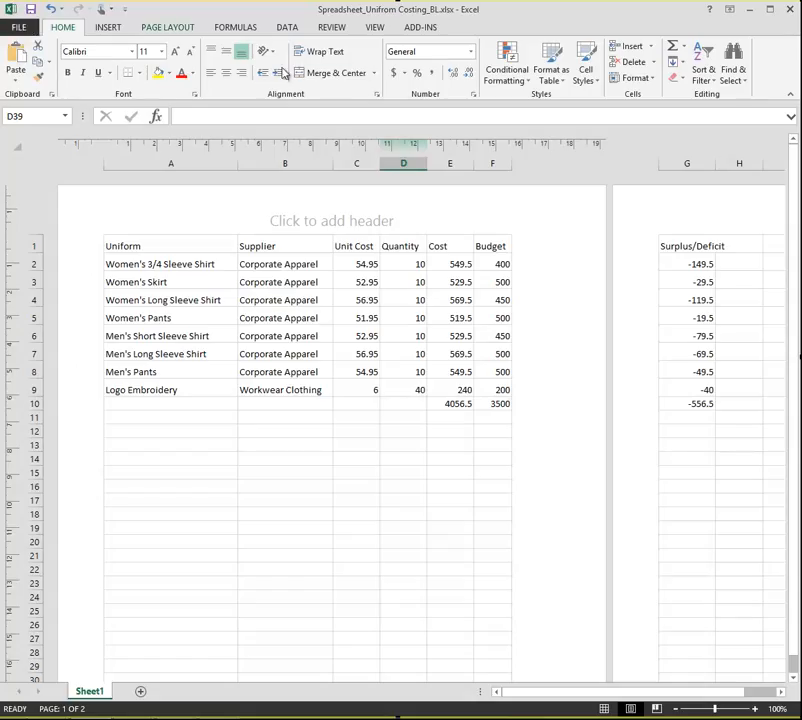
# - Inspect the Surplus/Deficit heading in G1 and recheck the first page of the print preview before returning to the sheet
pyautogui.click(736, 244)
pyautogui.click(683, 246)
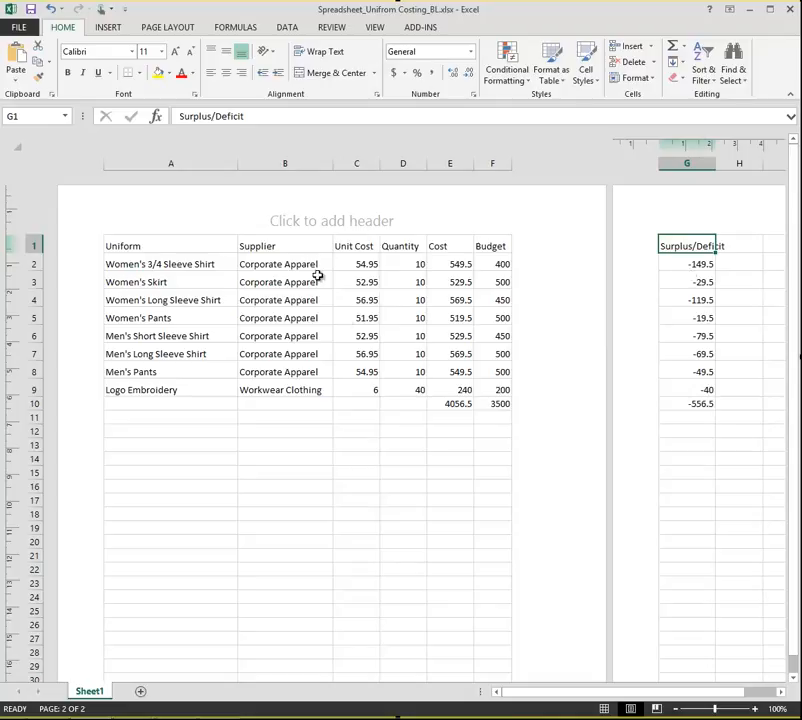
pyautogui.click(23, 27)
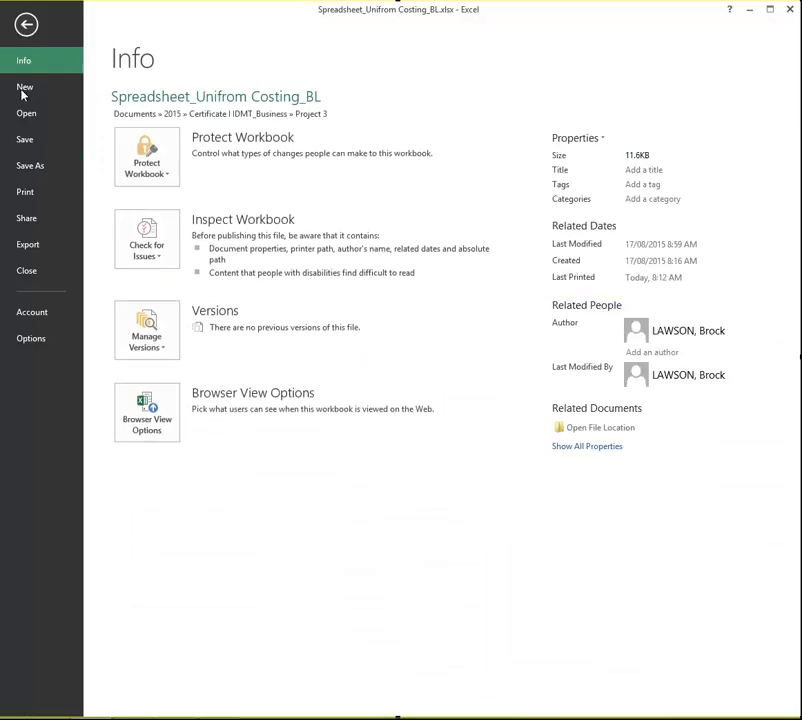
pyautogui.click(32, 193)
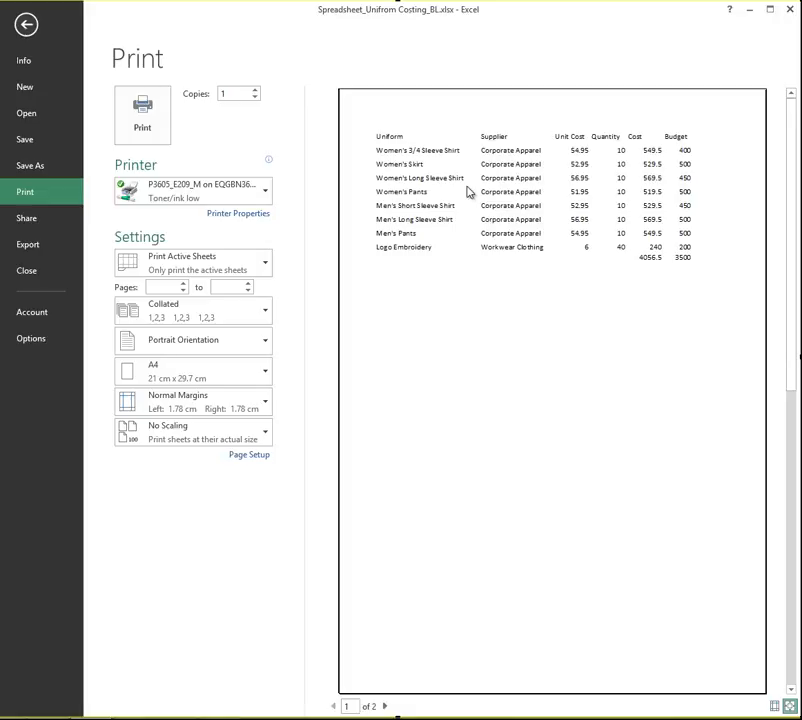
pyautogui.click(25, 21)
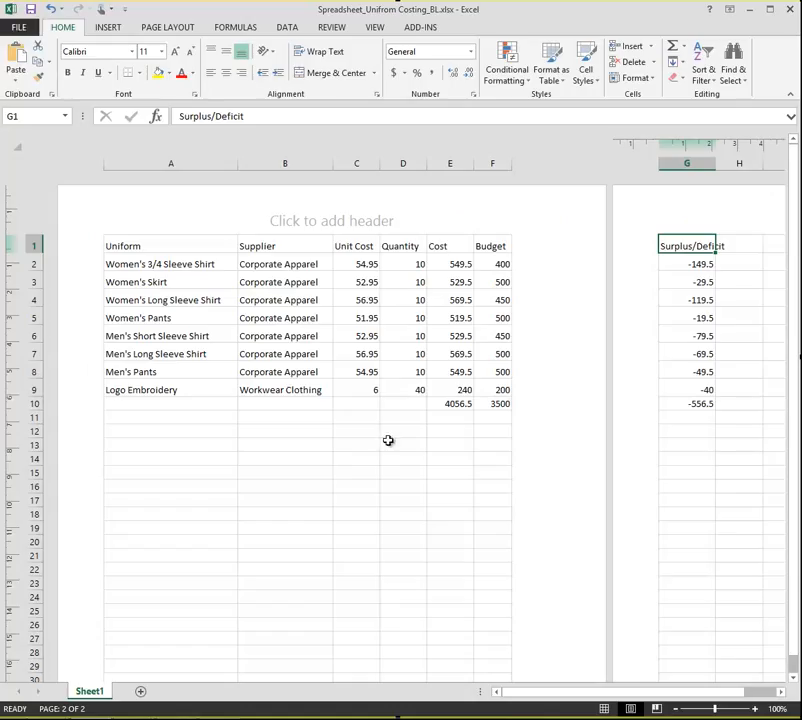
# - Start a list of page-fitting options below the table, entering "Margins" in A15 and "text size" in A16
pyautogui.click(145, 442)
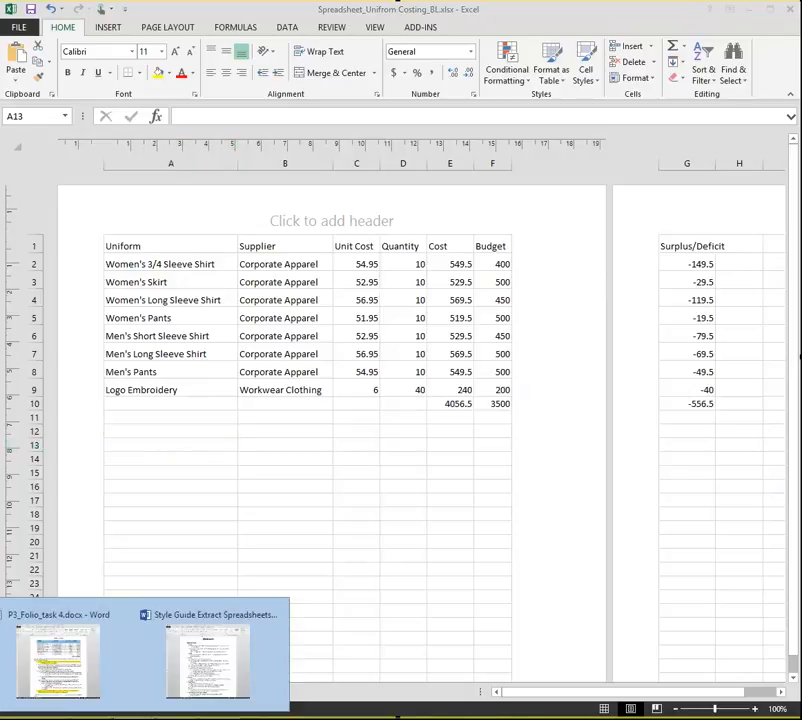
pyautogui.moveTo(197, 667)
pyautogui.click(175, 471)
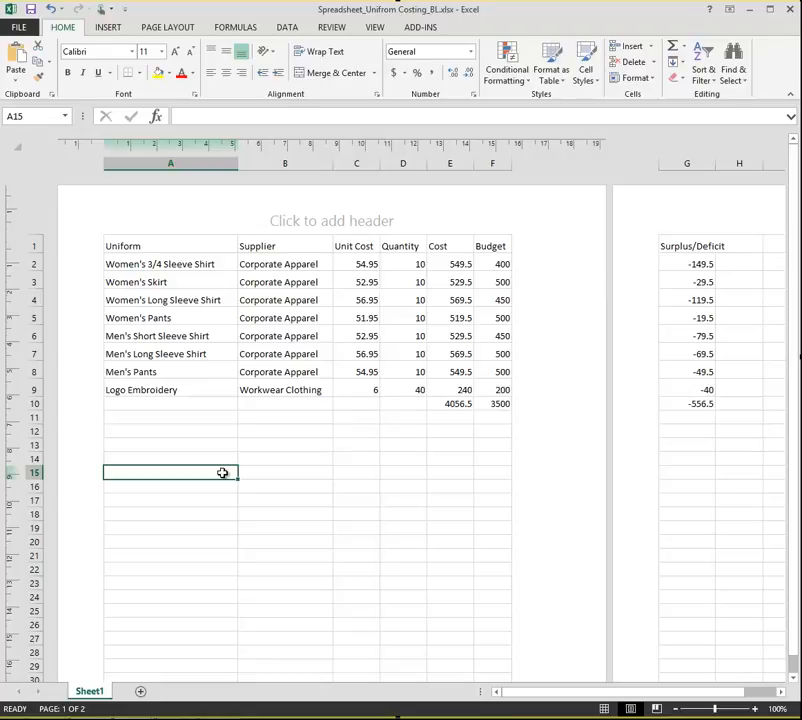
pyautogui.write('Margins')
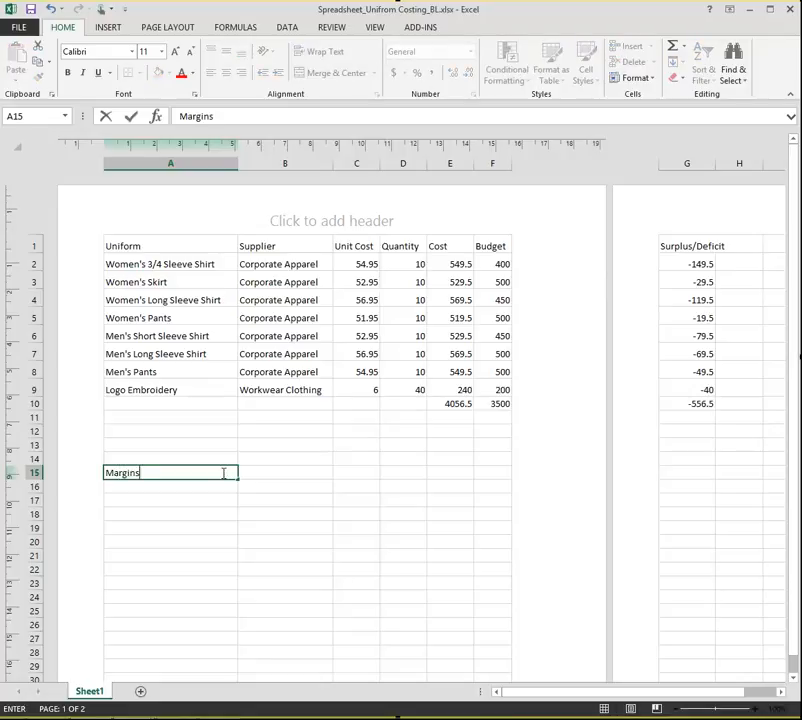
pyautogui.press('Return')
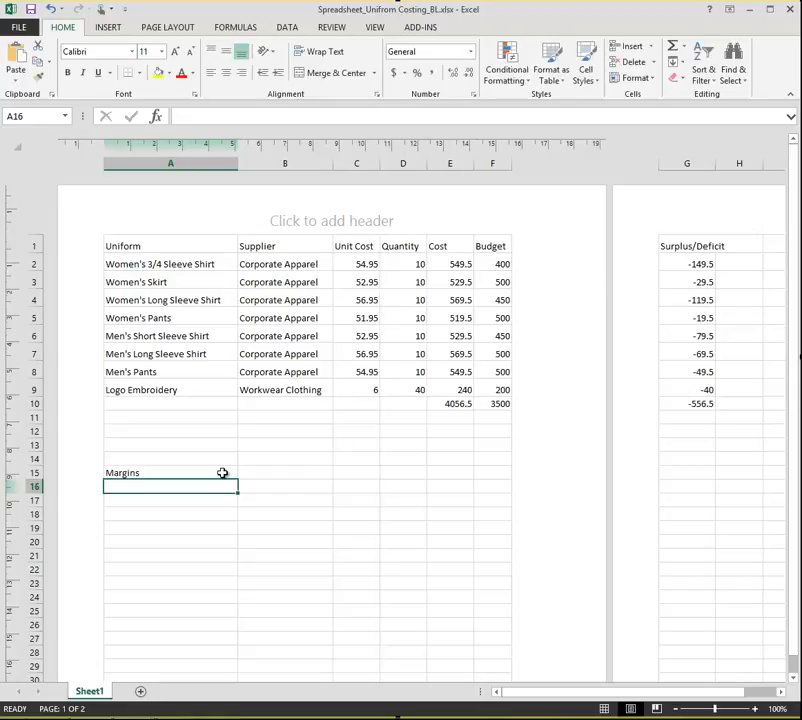
pyautogui.write('text size')
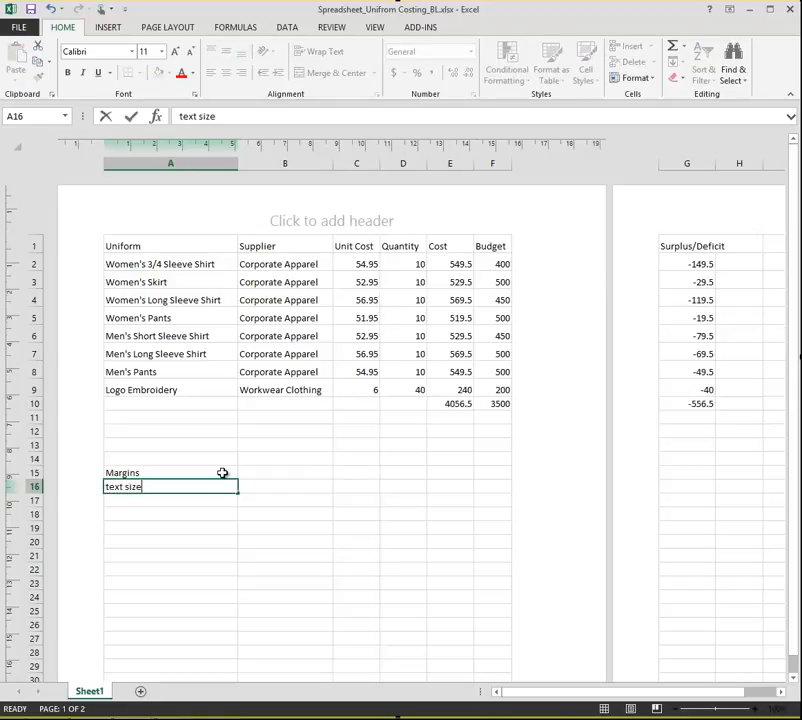
pyautogui.press('Return')
# - Add "column width" in A17 and "page orientation" in A18 to the list of options
pyautogui.write('c')
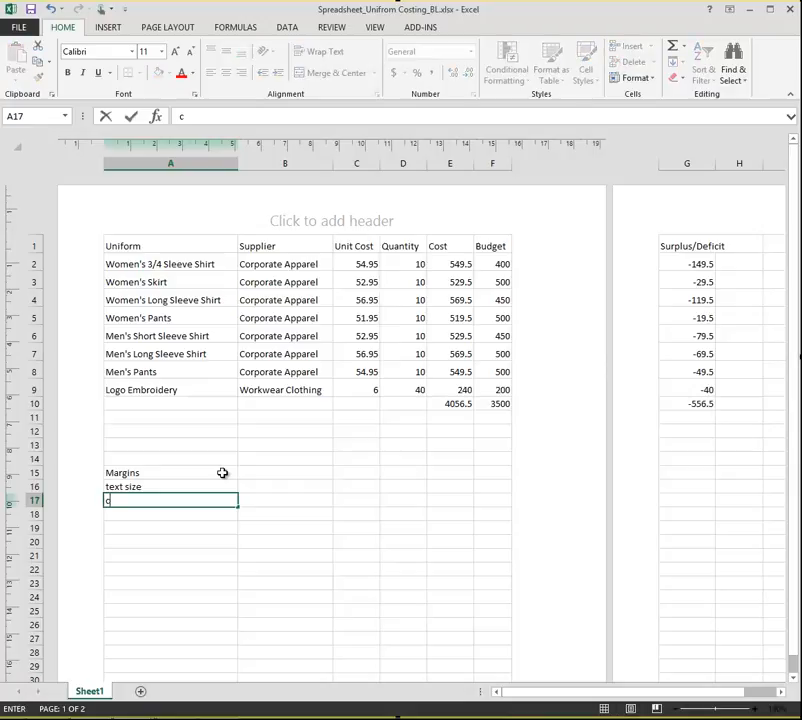
pyautogui.write('olumn width')
pyautogui.press('Return')
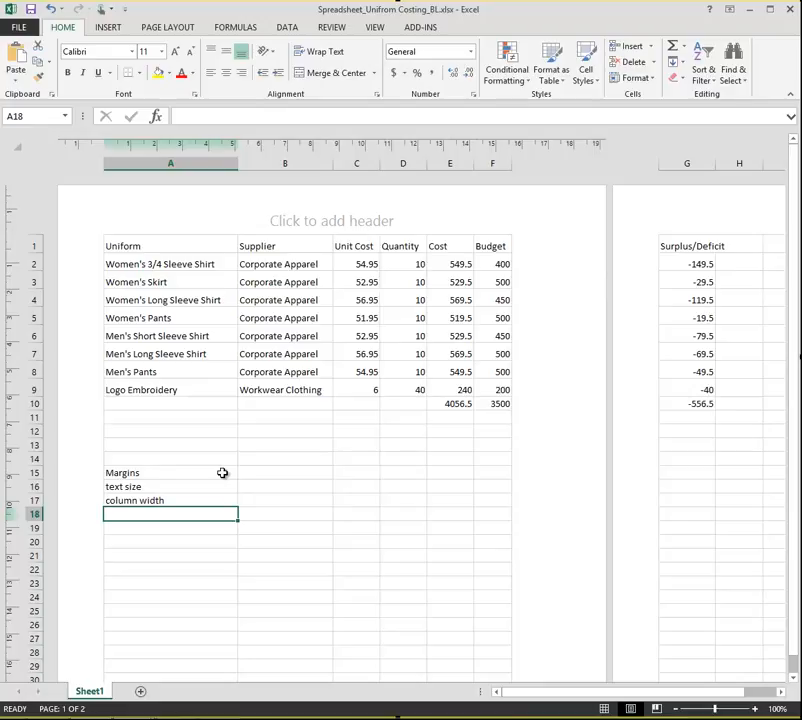
pyautogui.write('page')
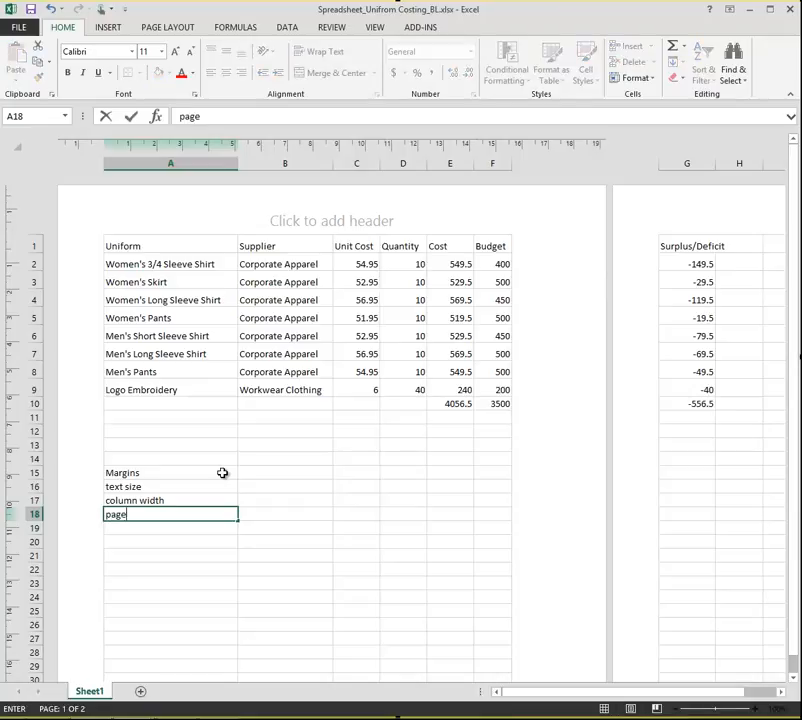
pyautogui.write(' orientation')
pyautogui.press('Return')
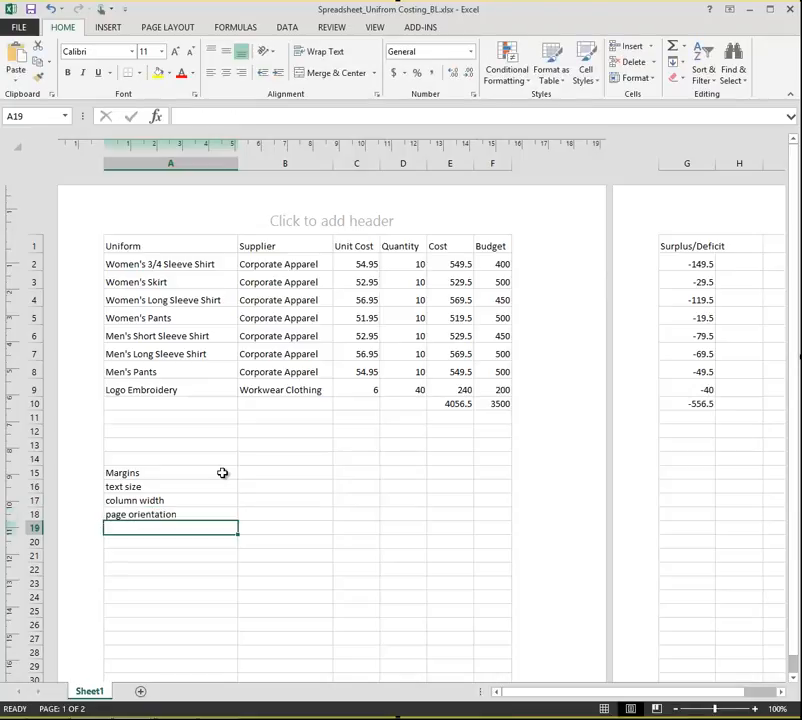
# - Check the available page layout options and add "fit to page function" to the list in A19
pyautogui.click(172, 27)
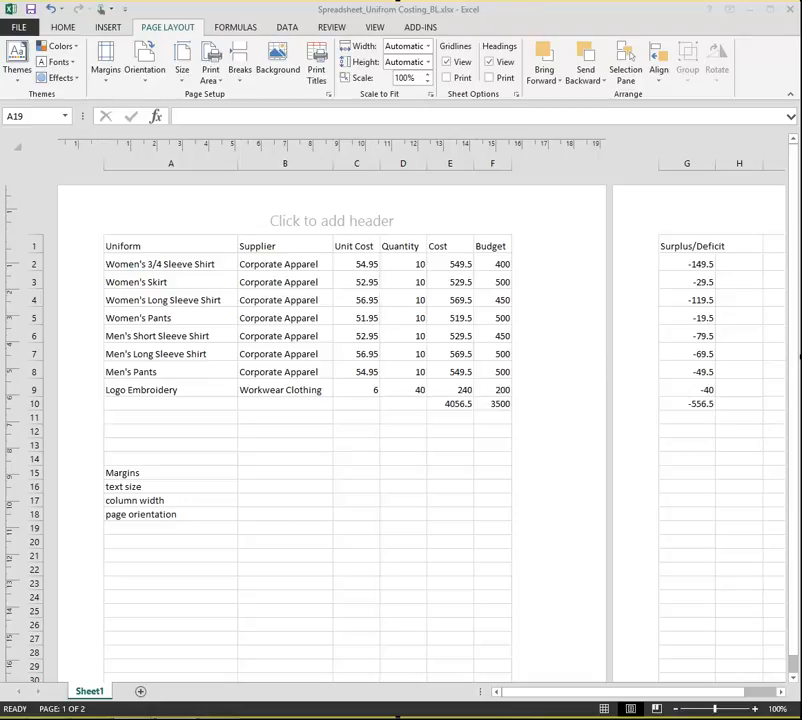
pyautogui.click(155, 529)
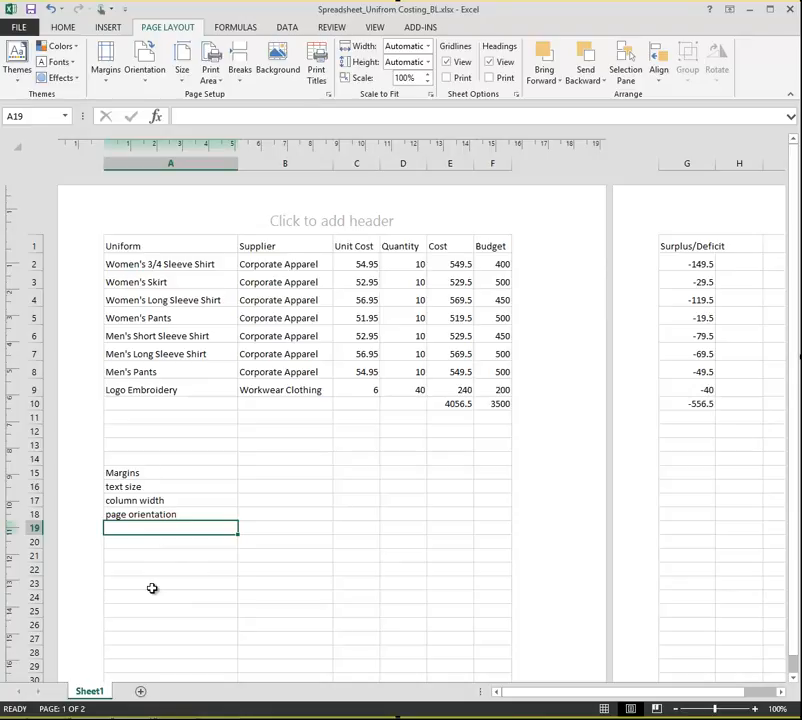
pyautogui.write('fit to page')
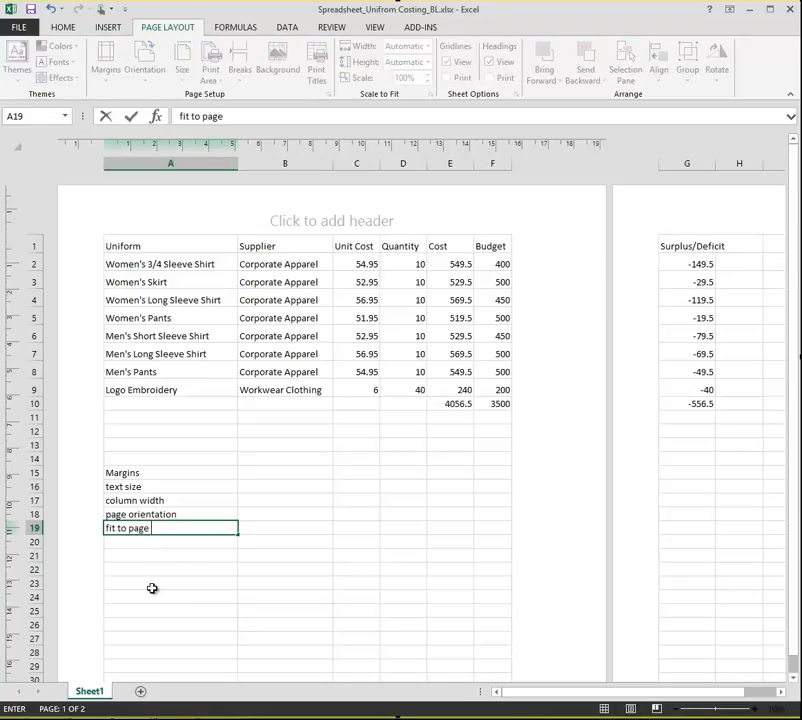
pyautogui.write(' function')
pyautogui.press('Return')
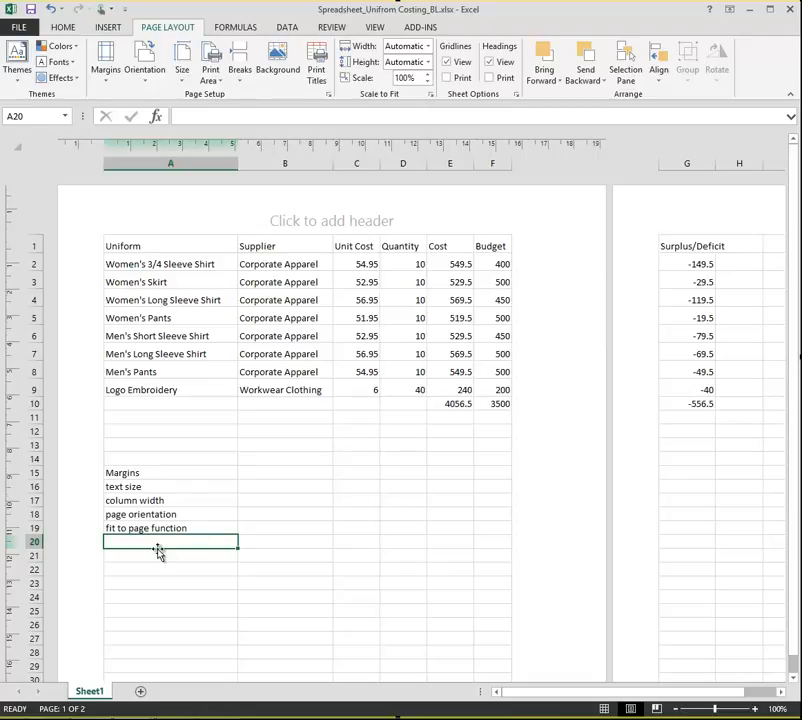
# - Complete the list of options with "print area" in A20
pyautogui.write('prt')
pyautogui.press('BackSpace')
pyautogui.write('int ')
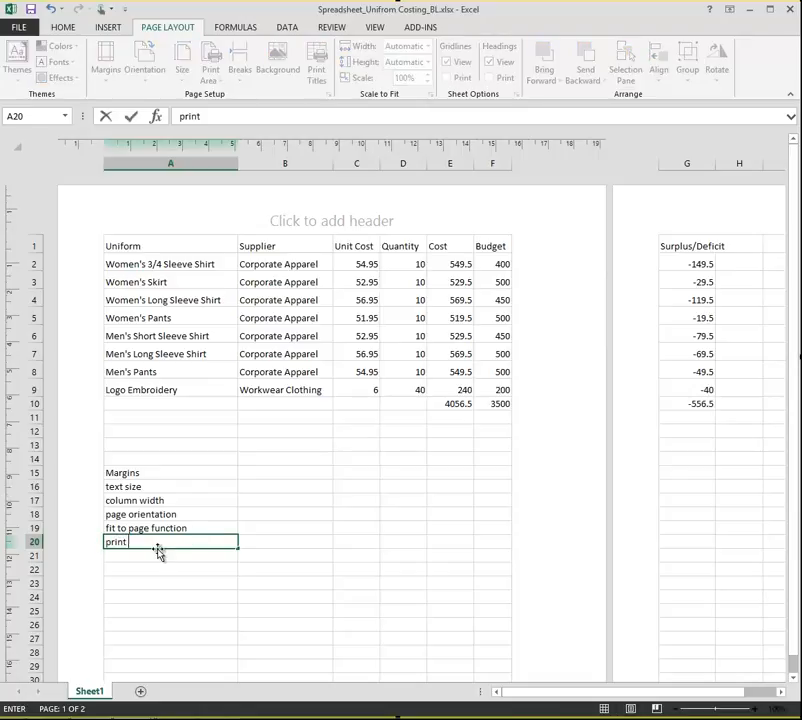
pyautogui.write('area')
pyautogui.press('Return')
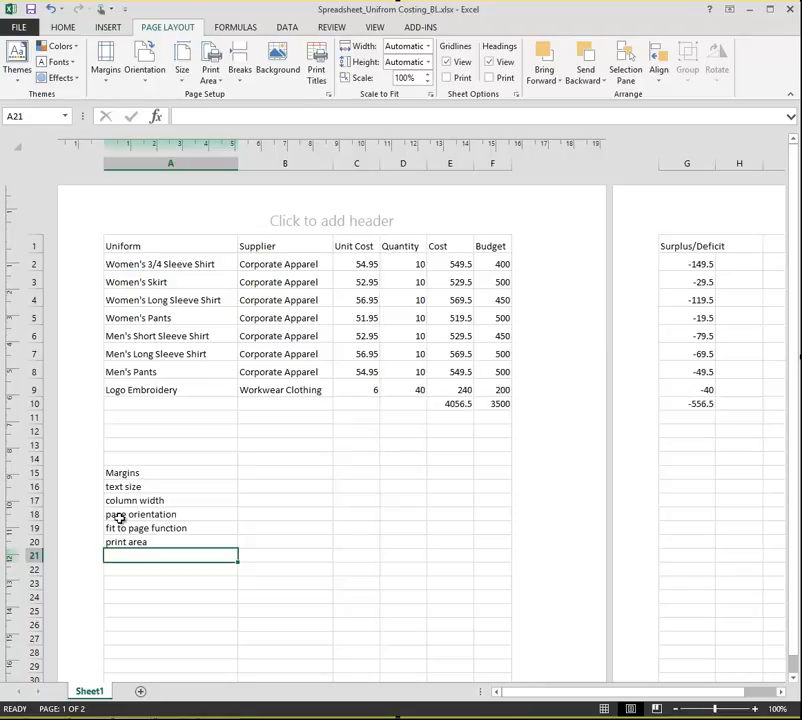
# - Switch to the Style Guide Extract in Word and clear the old search text from the document search
pyautogui.moveTo(136, 472); pyautogui.dragTo(145, 556)
pyautogui.click(132, 718)
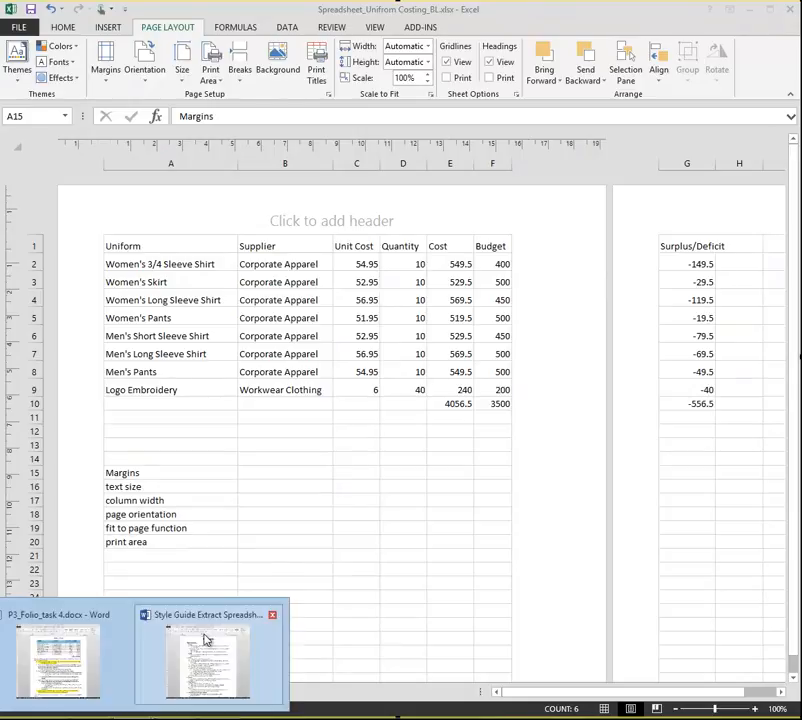
pyautogui.click(215, 682)
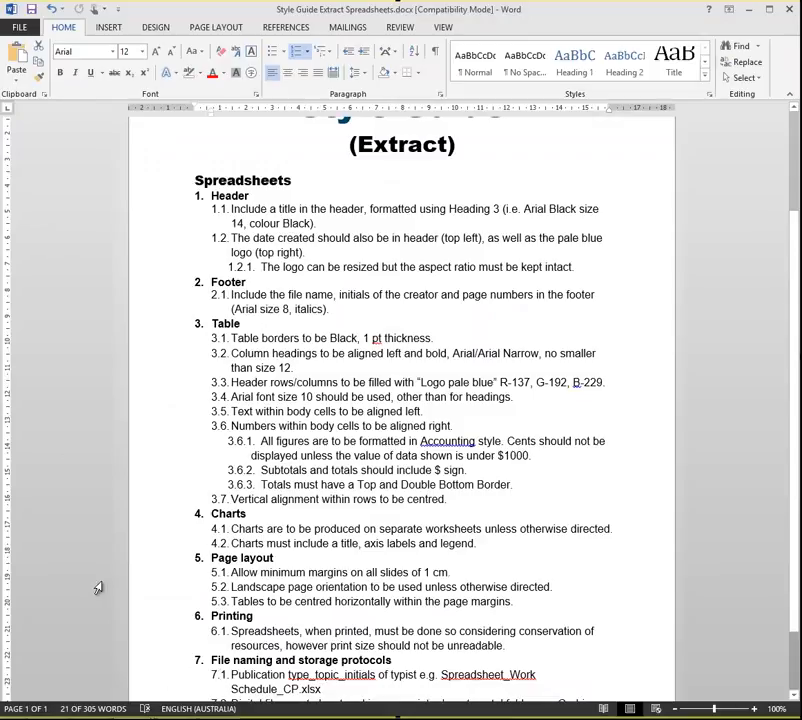
pyautogui.click(367, 17)
pyautogui.hotkey('ctrl', 'f')
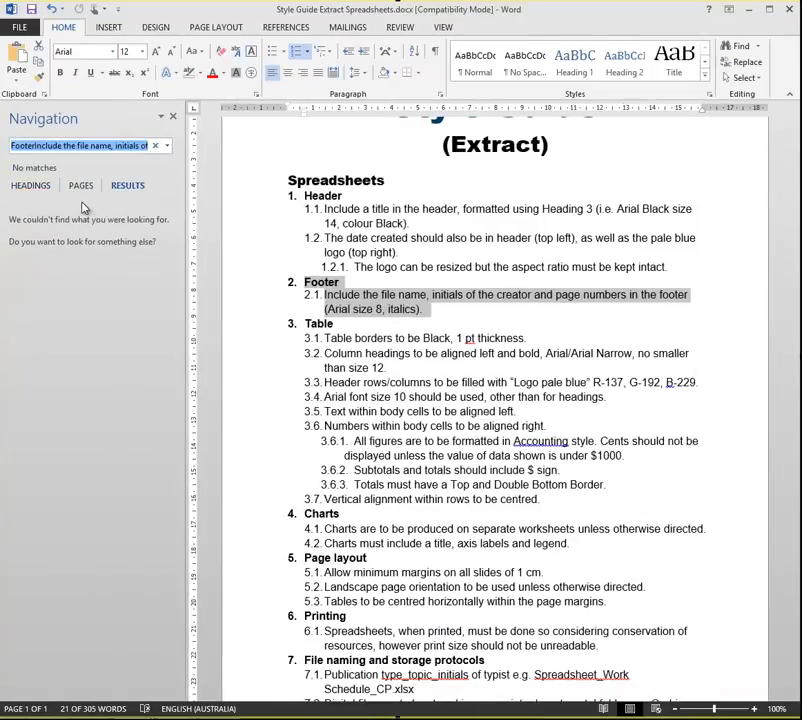
pyautogui.click(155, 145)
pyautogui.click(41, 145)
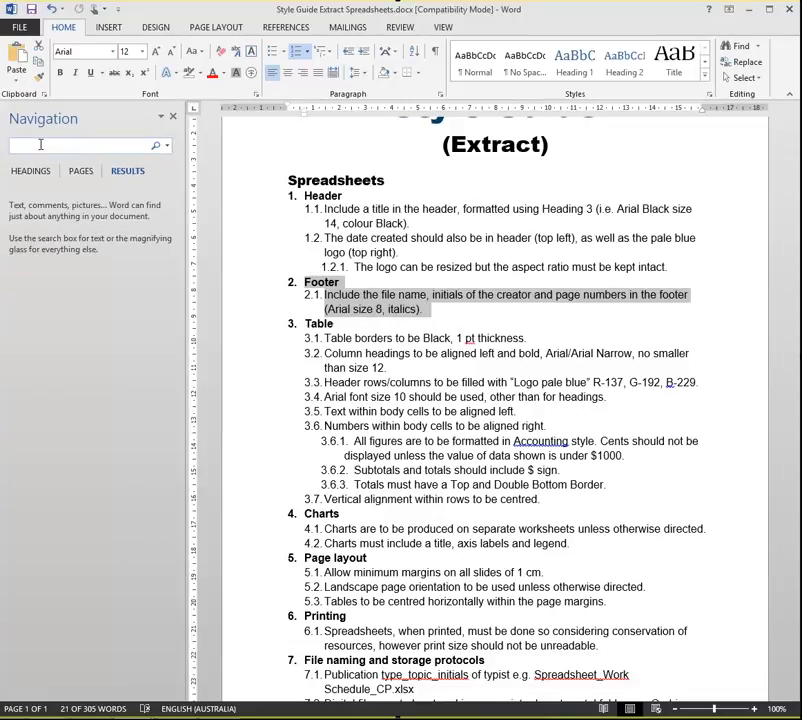
# - Return to the costing workbook in Excel and review each listed option from Margins to print area, ending on Margins in A15
pyautogui.hotkey('alt', 'Tab')
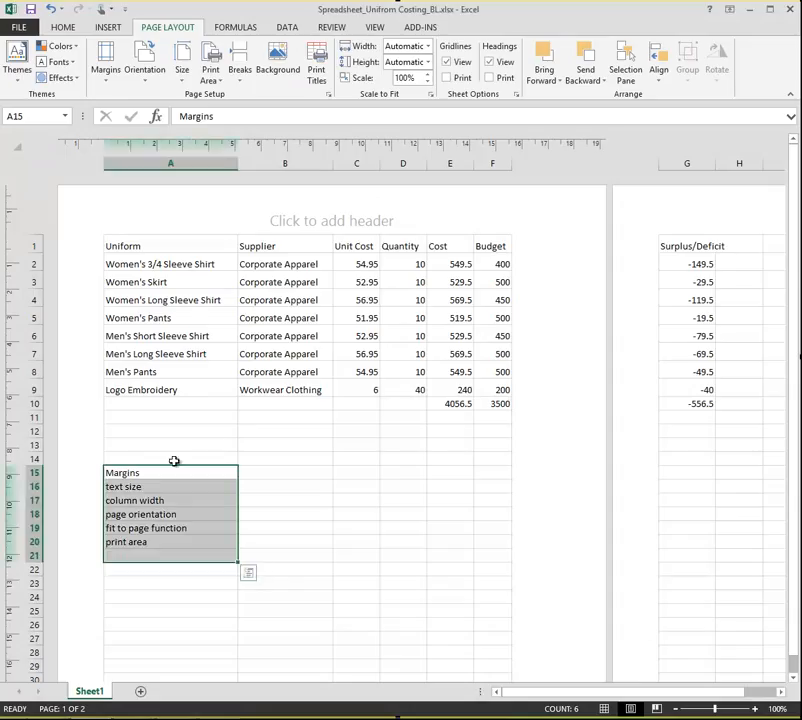
pyautogui.click(133, 474)
pyautogui.press('Down')
pyautogui.press('Down')
pyautogui.press('Down')
pyautogui.press('Down')
pyautogui.press('Down')
pyautogui.click(150, 487)
pyautogui.press('Down')
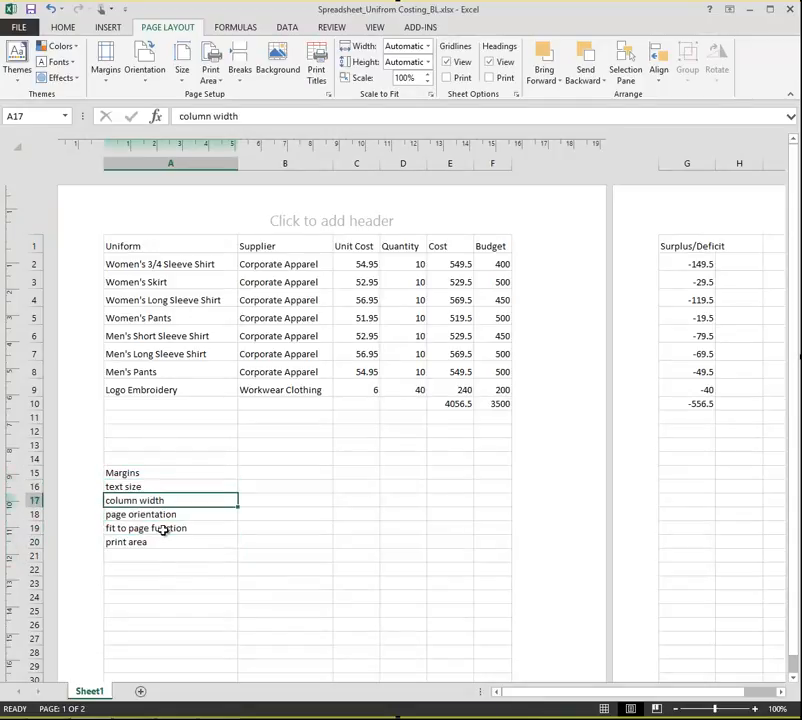
pyautogui.click(163, 515)
pyautogui.click(172, 542)
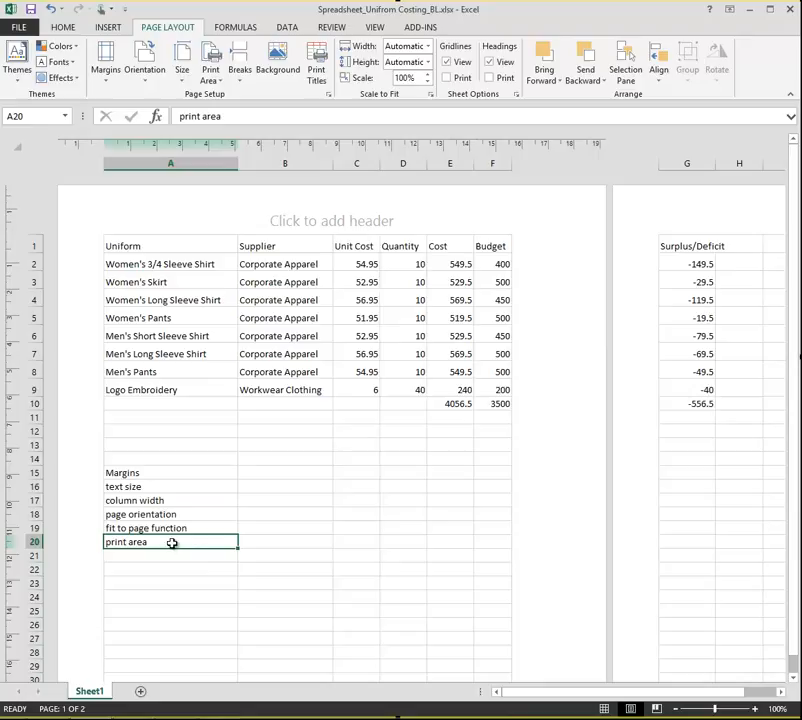
pyautogui.click(147, 477)
pyautogui.click(150, 487)
pyautogui.click(152, 512)
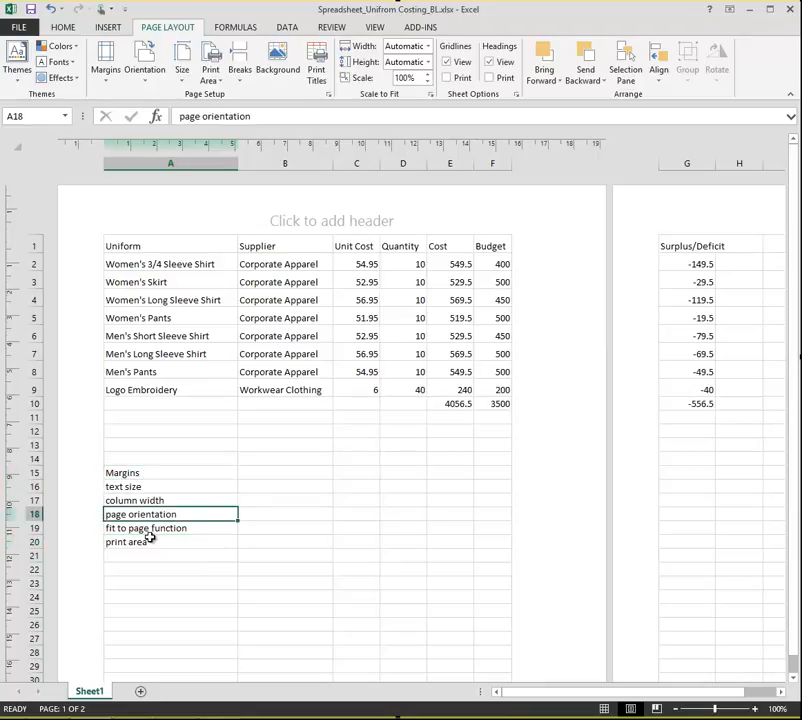
pyautogui.click(145, 470)
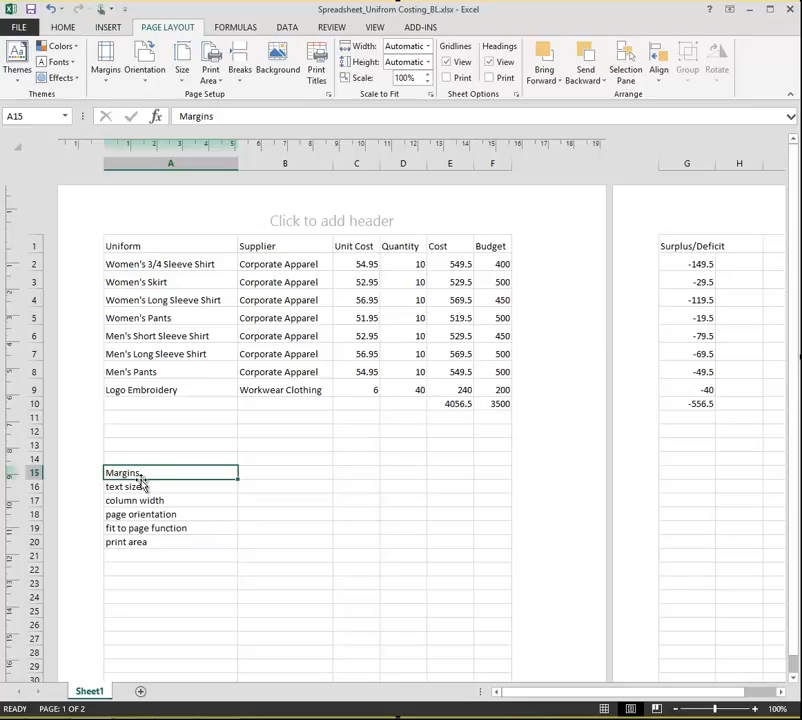
# - Switch to the Style Guide Extract in Word and search the document for "margin"
pyautogui.hotkey('alt', 'Tab')
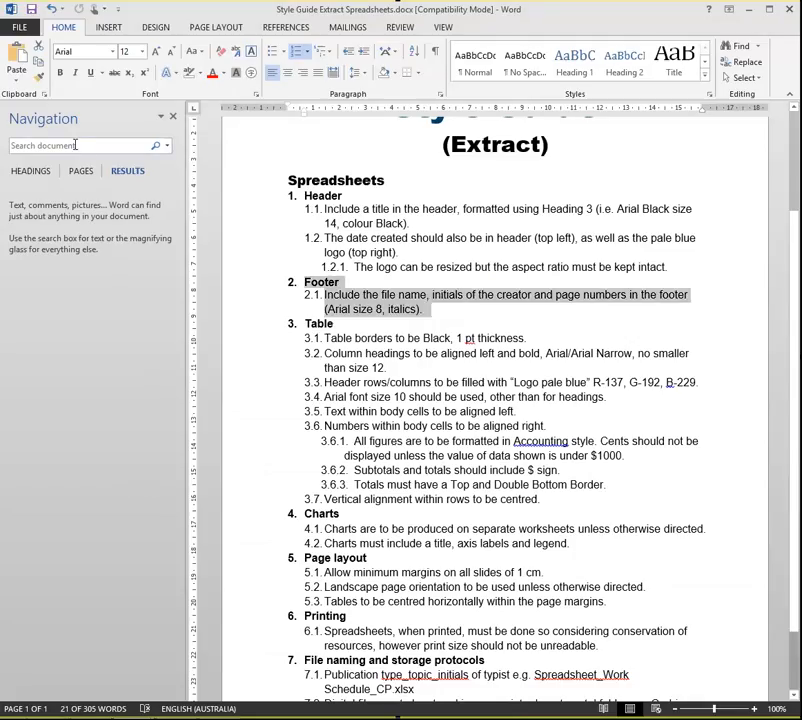
pyautogui.click(76, 145)
pyautogui.click(478, 307)
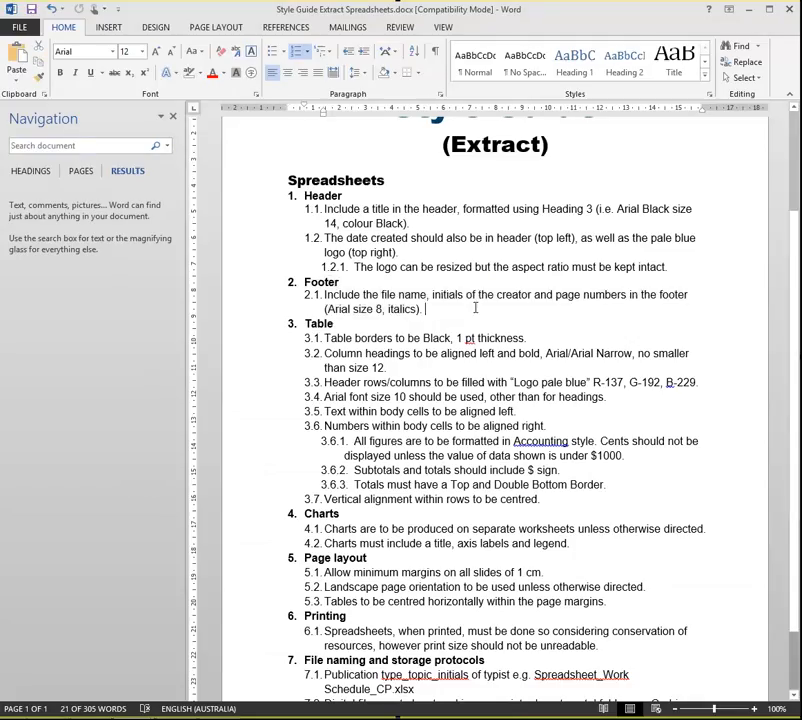
pyautogui.click(71, 147)
pyautogui.write('margin')
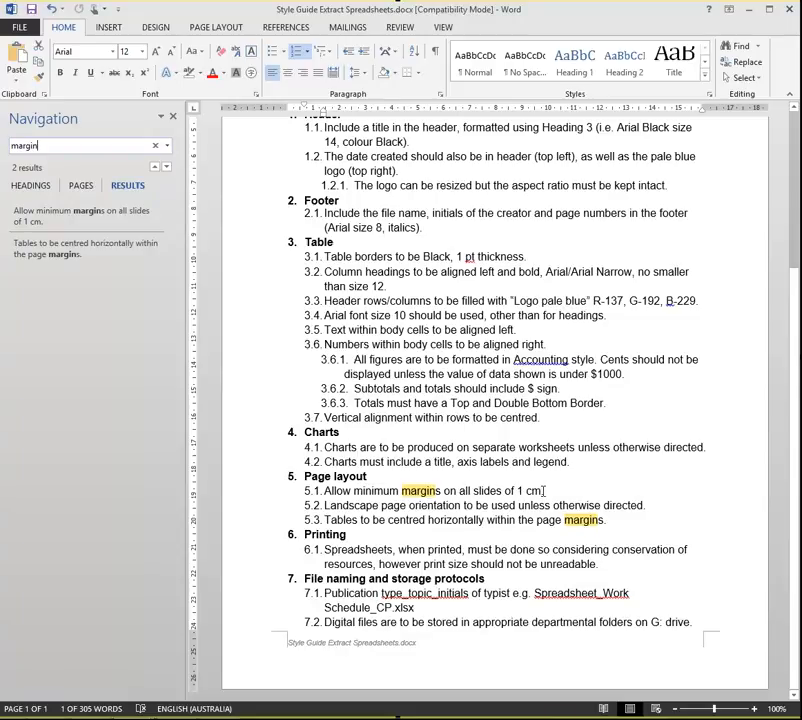
# - Correct "slides" to "sides" in item 5.1 and highlight items 5.1 and 5.3 under Page layout in yellow
pyautogui.click(474, 491)
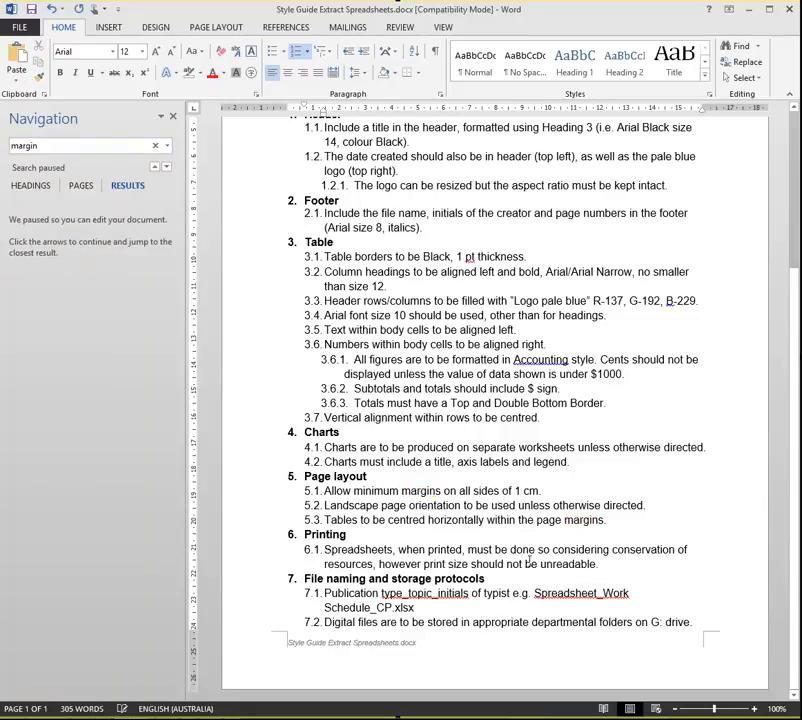
pyautogui.click(78, 148)
pyautogui.moveTo(541, 491); pyautogui.dragTo(324, 493)
pyautogui.click(198, 73)
pyautogui.click(190, 88)
pyautogui.moveTo(605, 520); pyautogui.dragTo(312, 520)
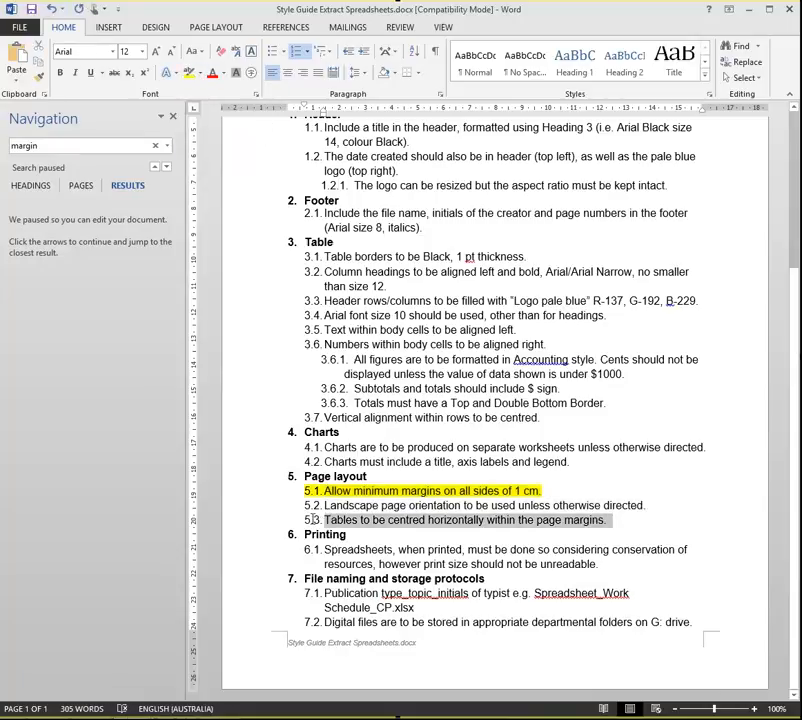
pyautogui.click(189, 74)
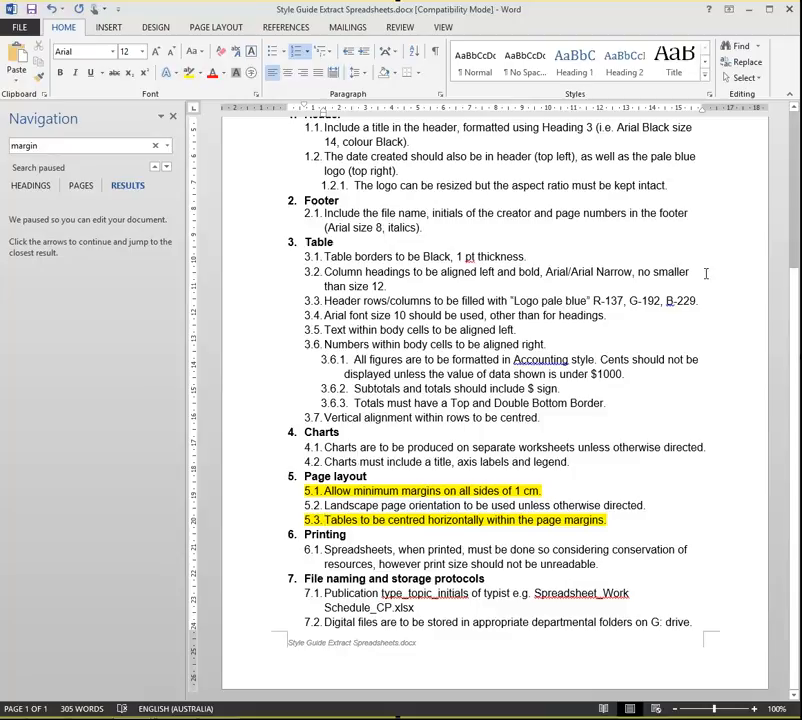
# - Switch to the costing workbook in Excel and set custom left and right page margins of 1 cm
pyautogui.hotkey('alt', 'Tab')
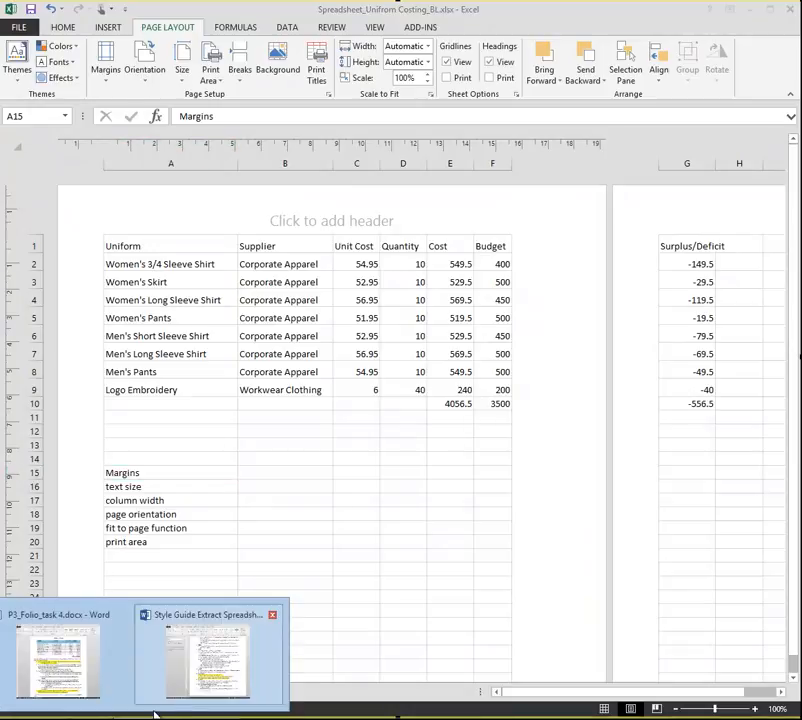
pyautogui.click(276, 668)
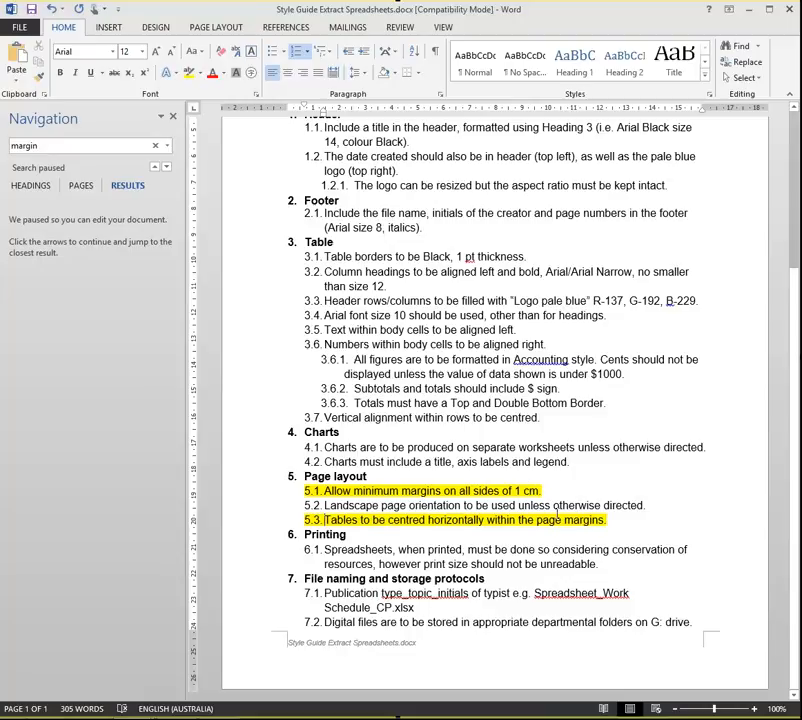
pyautogui.hotkey('alt', 'Tab')
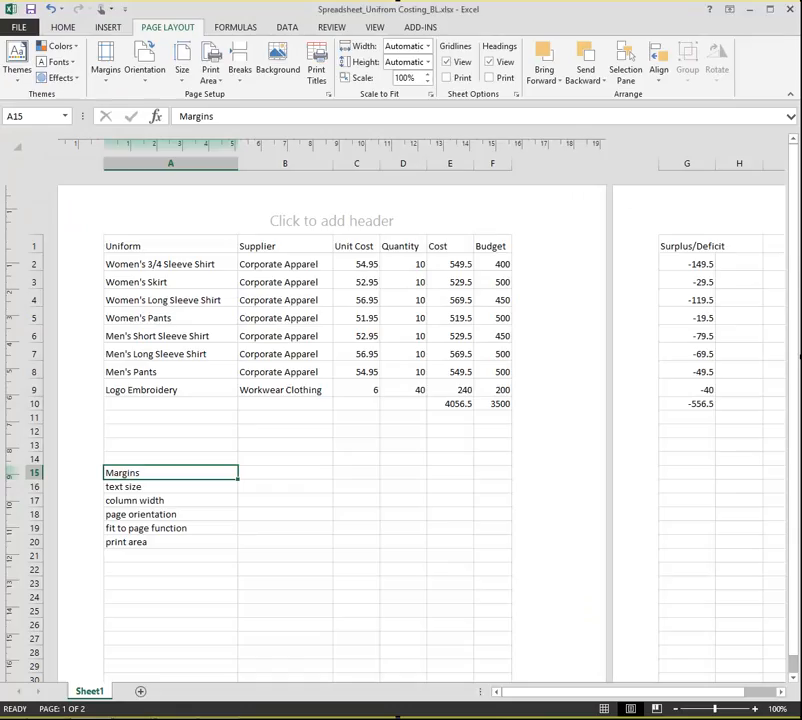
pyautogui.click(108, 27)
pyautogui.click(176, 28)
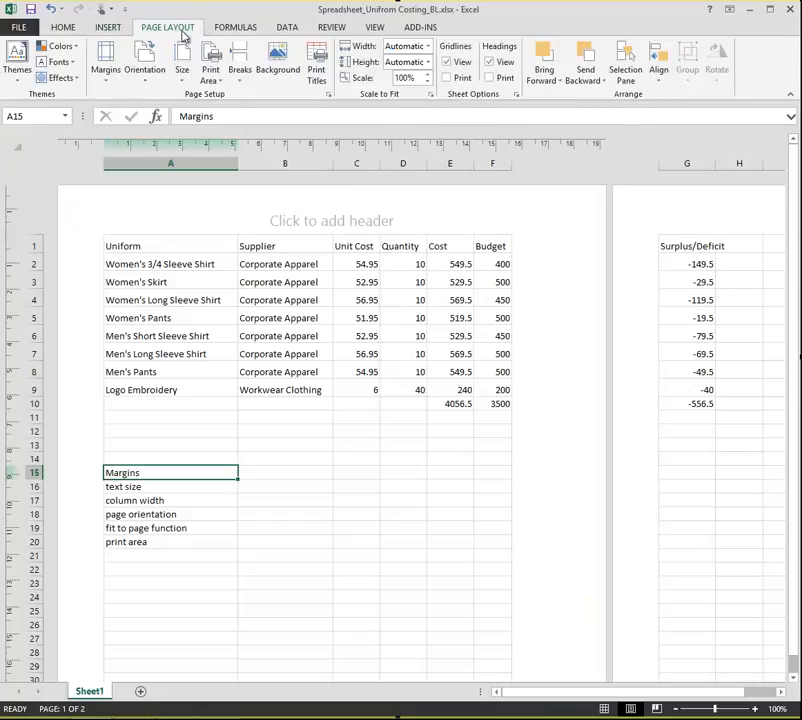
pyautogui.click(107, 80)
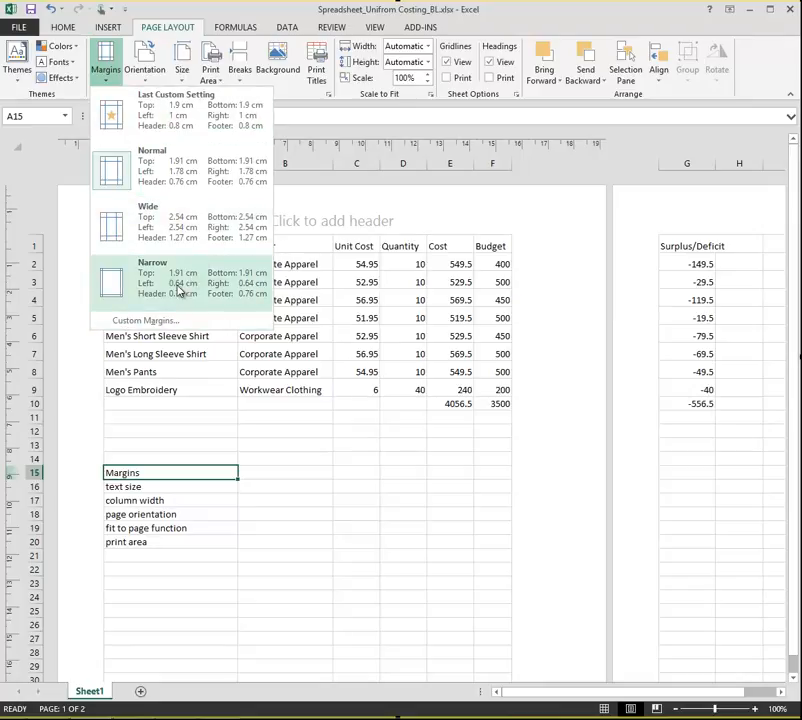
pyautogui.click(155, 321)
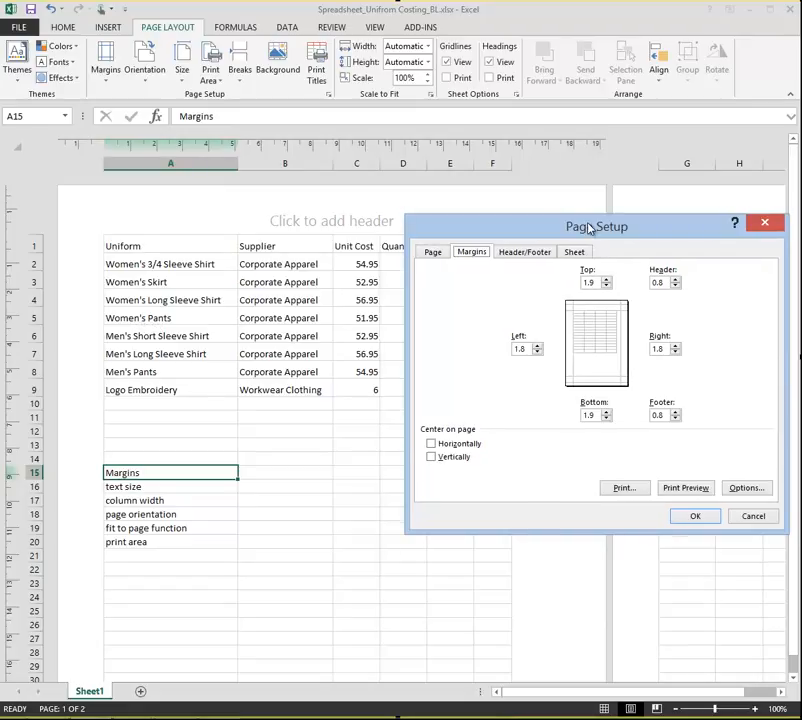
pyautogui.moveTo(591, 227); pyautogui.dragTo(555, 202)
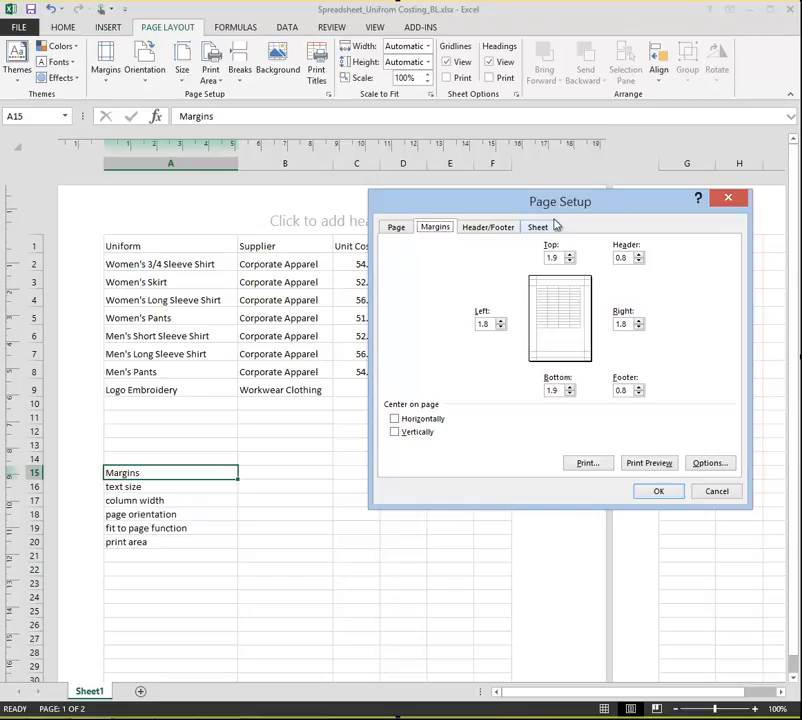
pyautogui.click(488, 324)
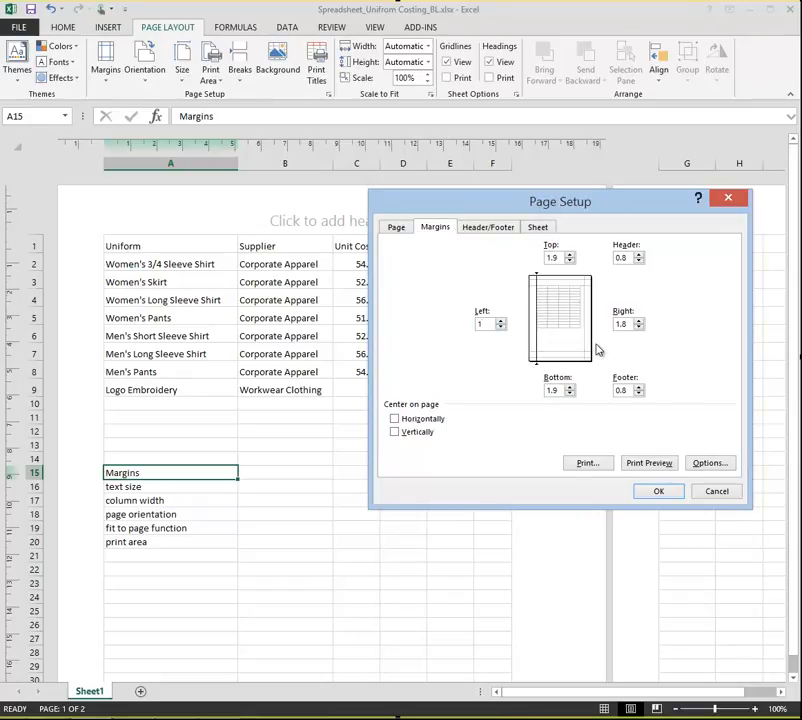
pyautogui.click(634, 324)
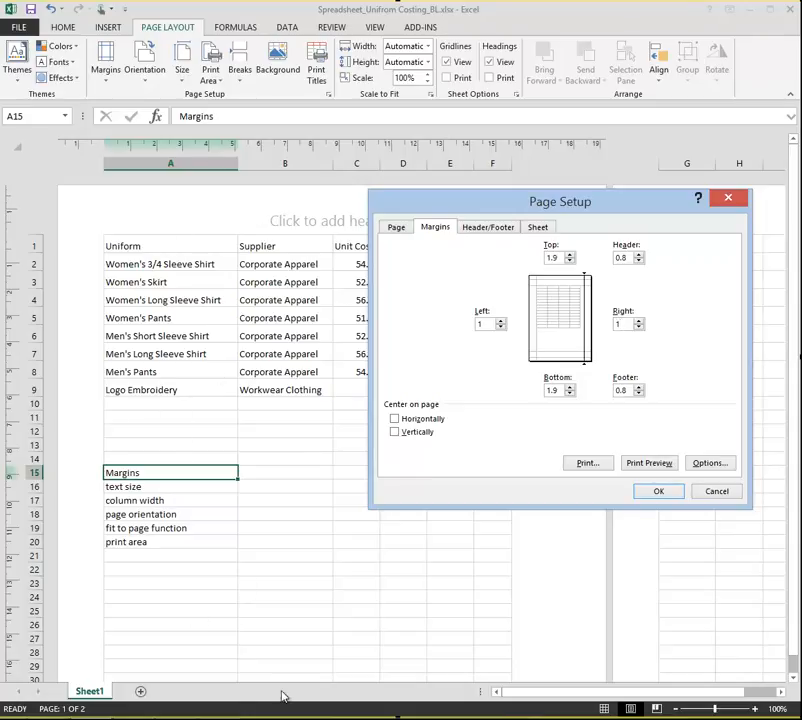
pyautogui.moveTo(617, 206)
pyautogui.mouseDown()
pyautogui.moveTo(634, 467)
pyautogui.moveTo(664, 542)
pyautogui.moveTo(626, 508)
pyautogui.moveTo(630, 200)
pyautogui.mouseUp()
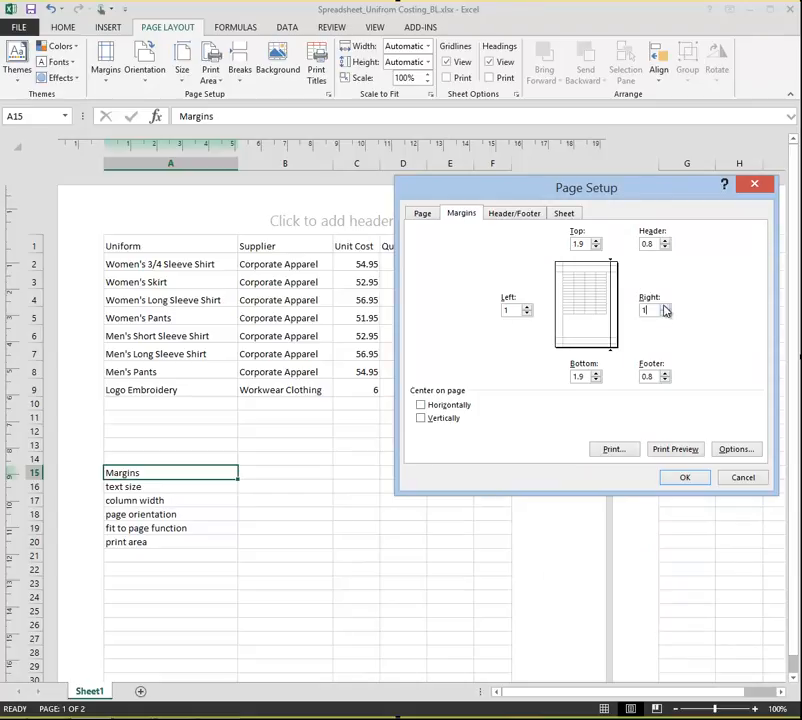
# - Switch to the Style Guide Extract in Word and strike through item 5.1 about minimum margins
pyautogui.click(230, 676)
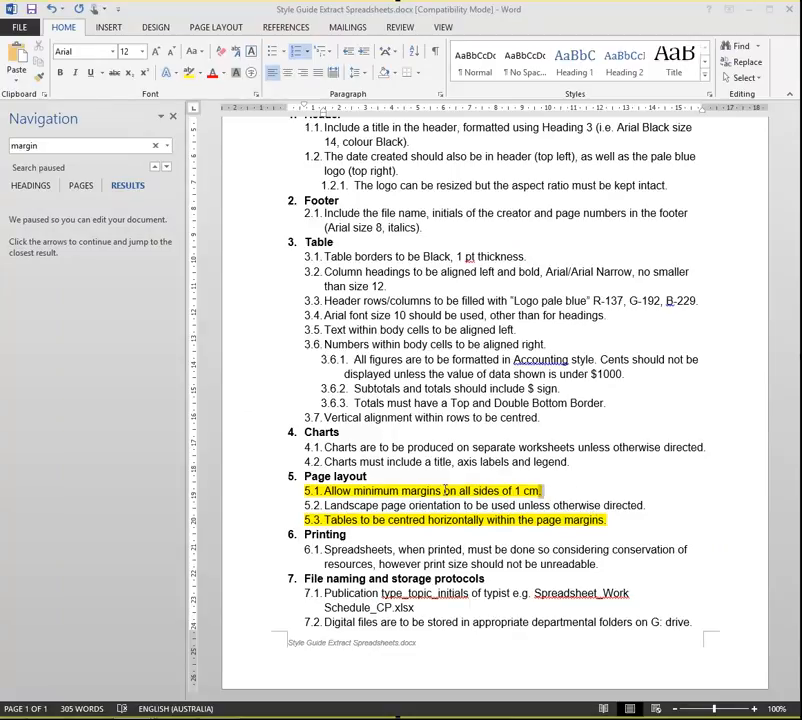
pyautogui.tripleClick(504, 490)
pyautogui.click(114, 73)
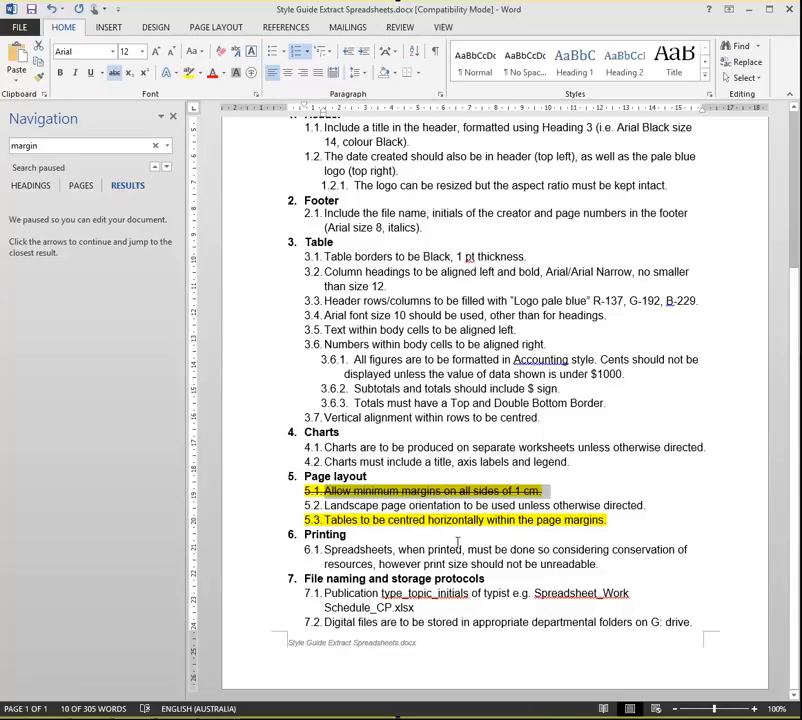
# - Return to the costing workbook's Page Setup in Excel, centre the sheet horizontally on the page and apply the settings
pyautogui.hotkey('alt', 'Tab')
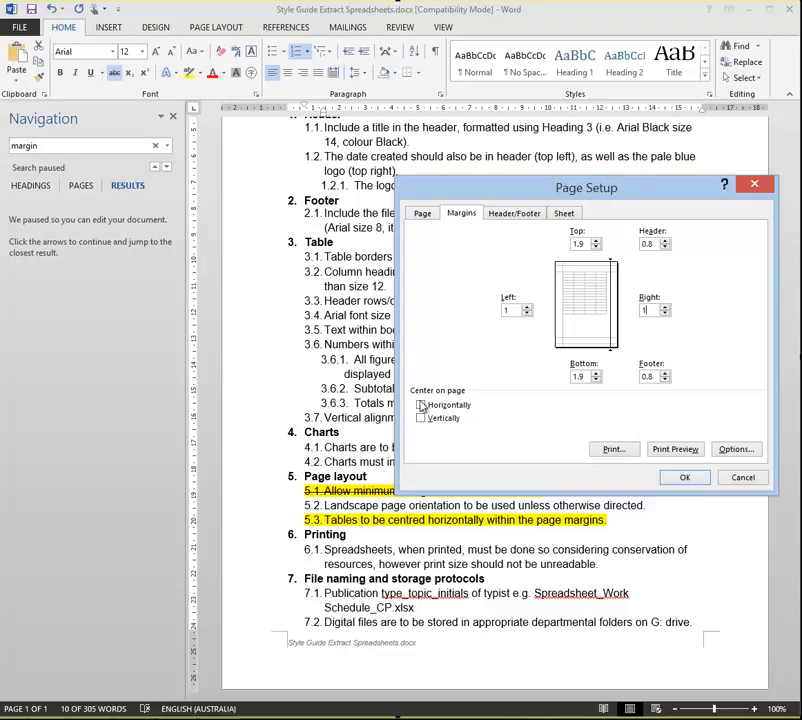
pyautogui.click(421, 405)
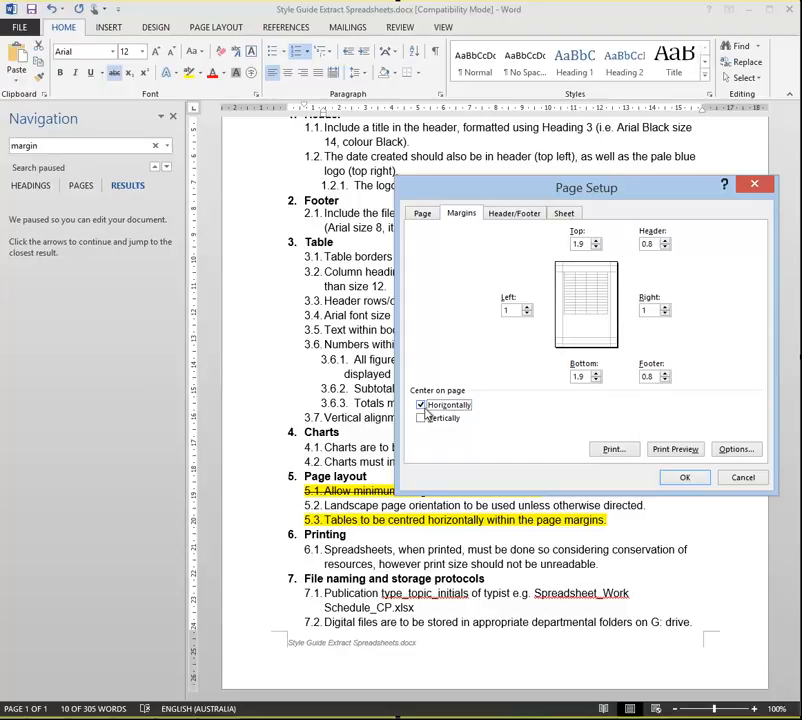
pyautogui.click(700, 481)
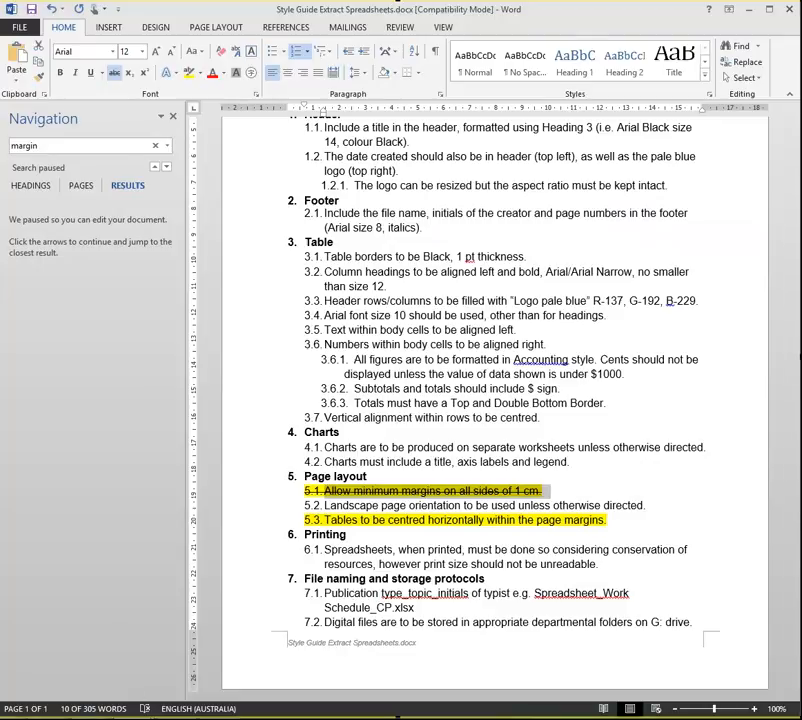
pyautogui.hotkey('alt', 'Tab')
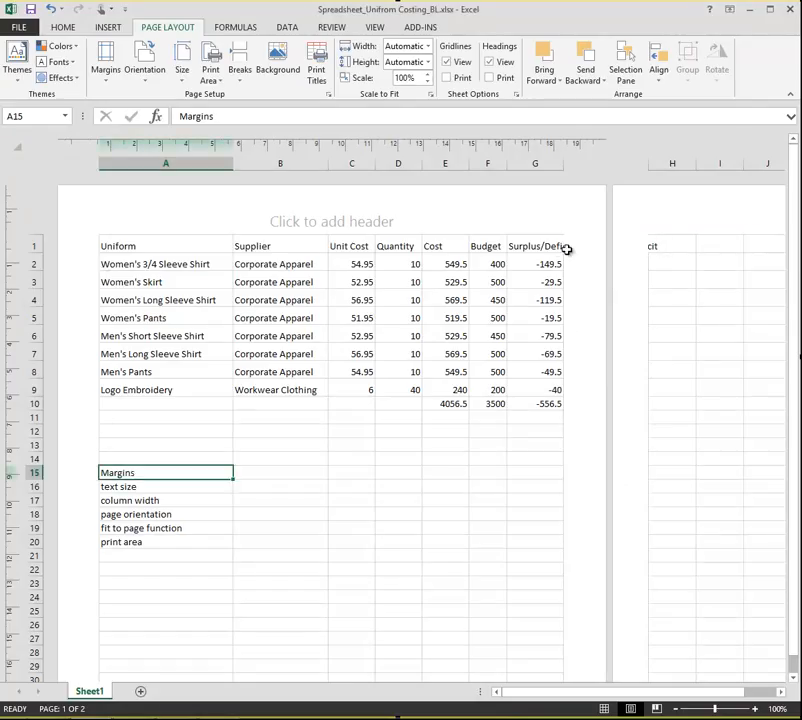
# - Fill the Margins cell A15 with dark grey to mark that option as done
pyautogui.click(537, 247)
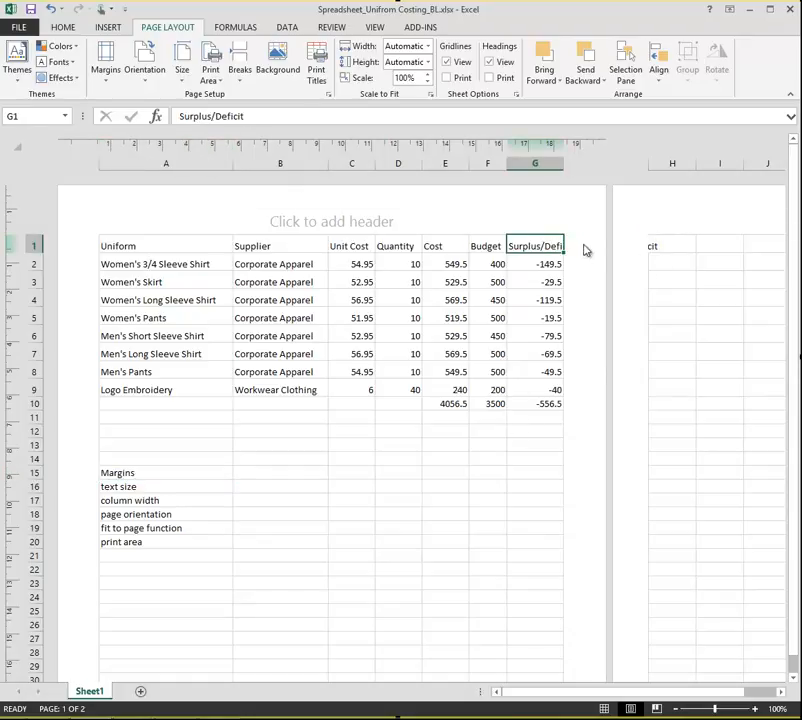
pyautogui.click(168, 473)
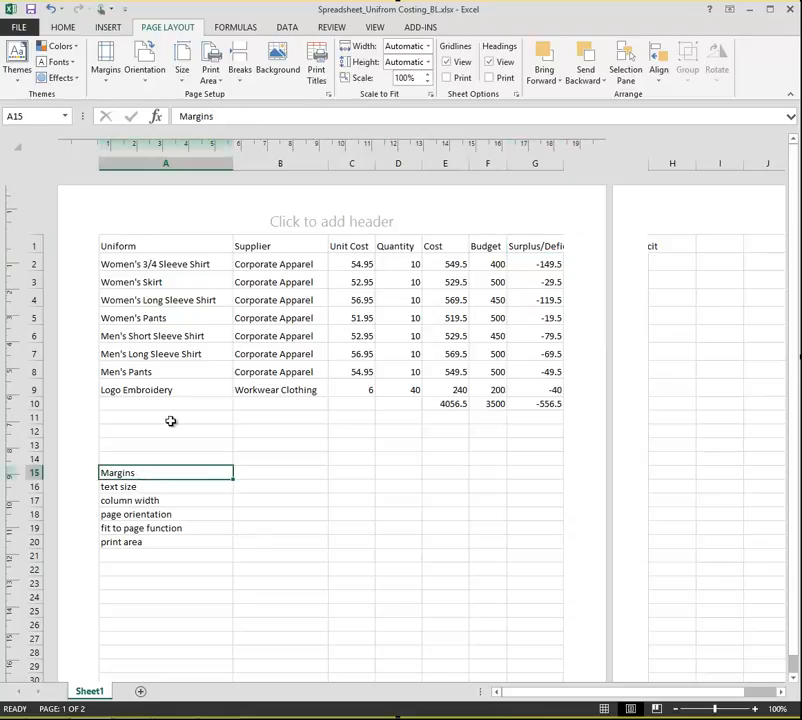
pyautogui.click(63, 28)
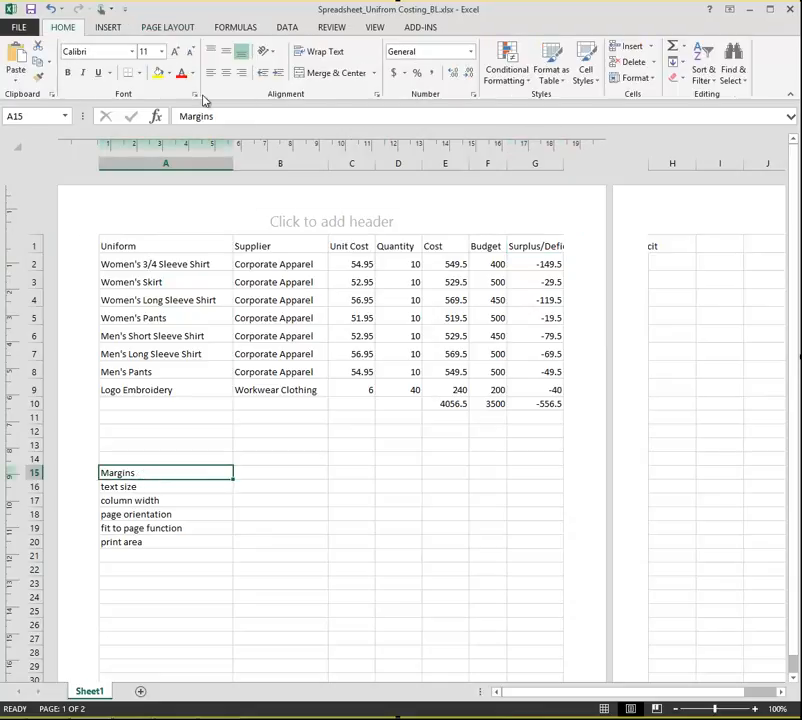
pyautogui.click(170, 74)
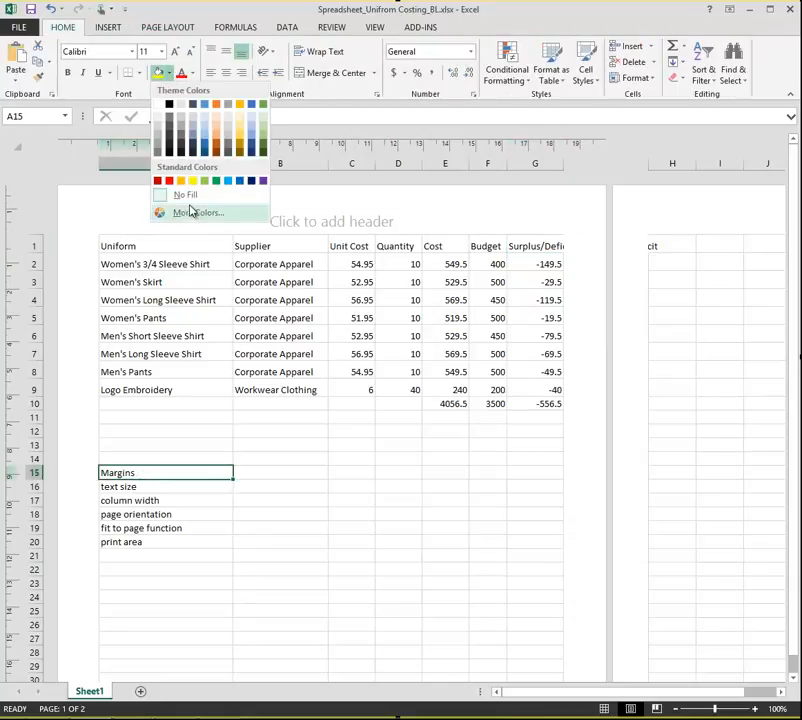
pyautogui.click(180, 140)
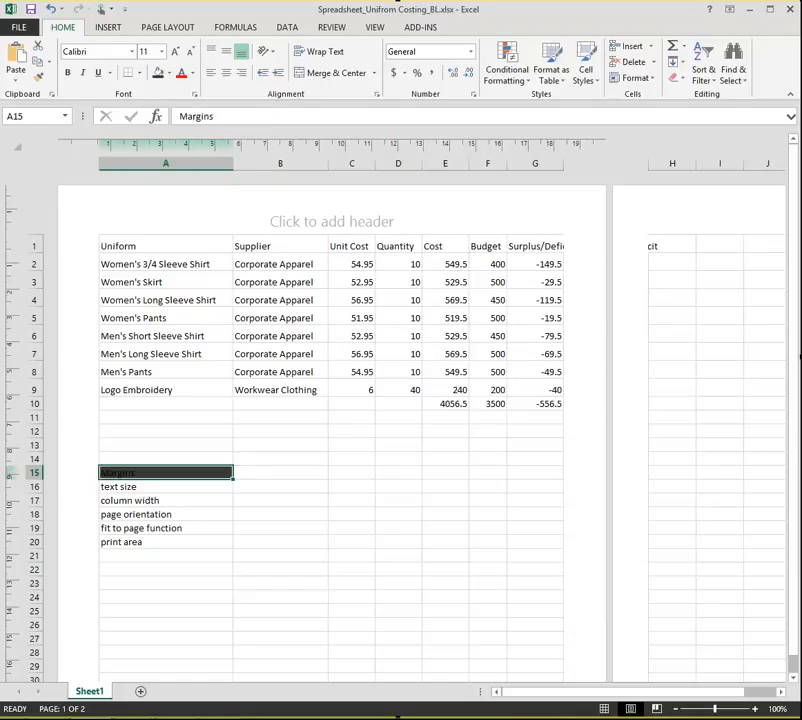
# - Select the text size option in A16, then switch to the Style Guide Extract in Word and search it for "font"
pyautogui.hotkey('alt', 'p')
pyautogui.click(126, 486)
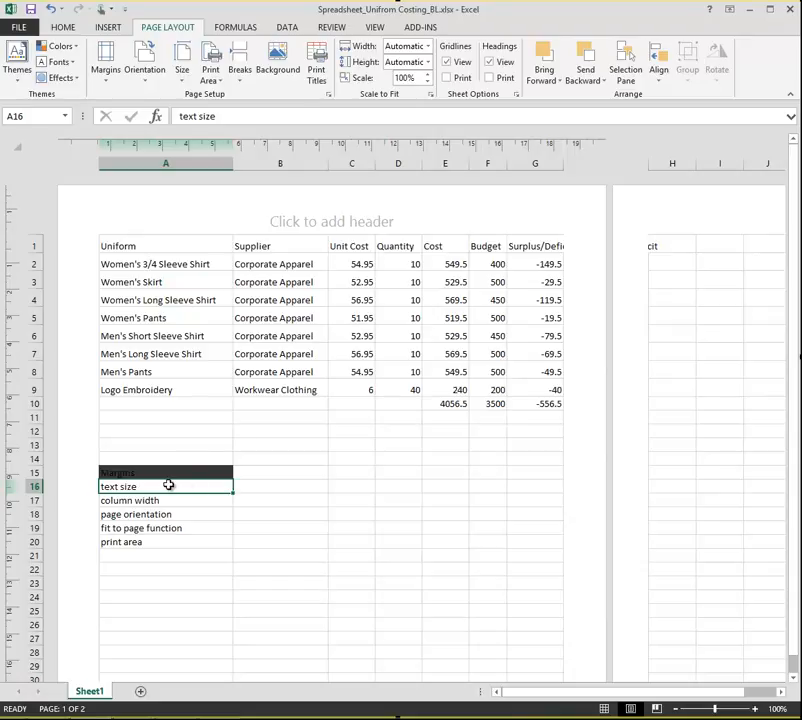
pyautogui.click(152, 718)
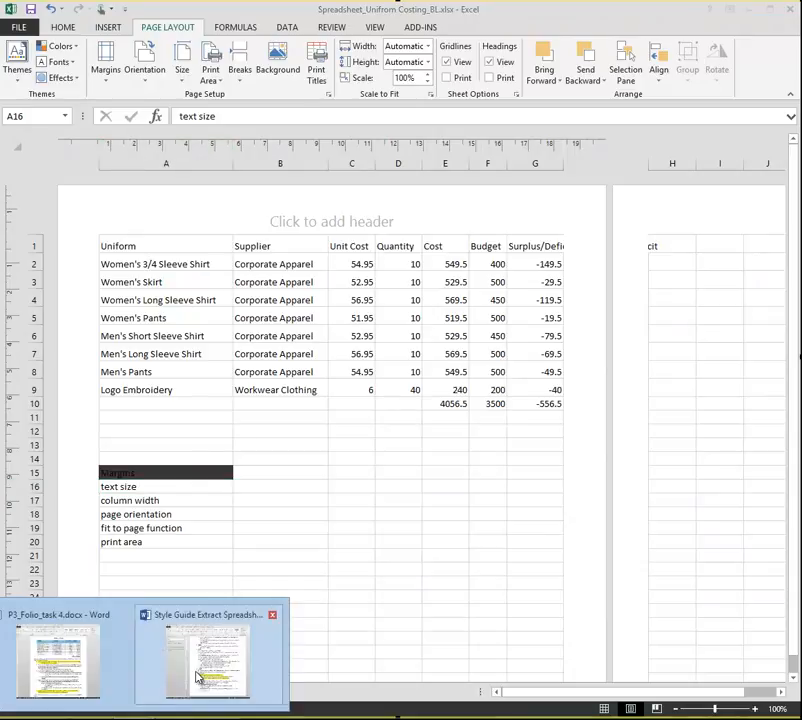
pyautogui.click(211, 668)
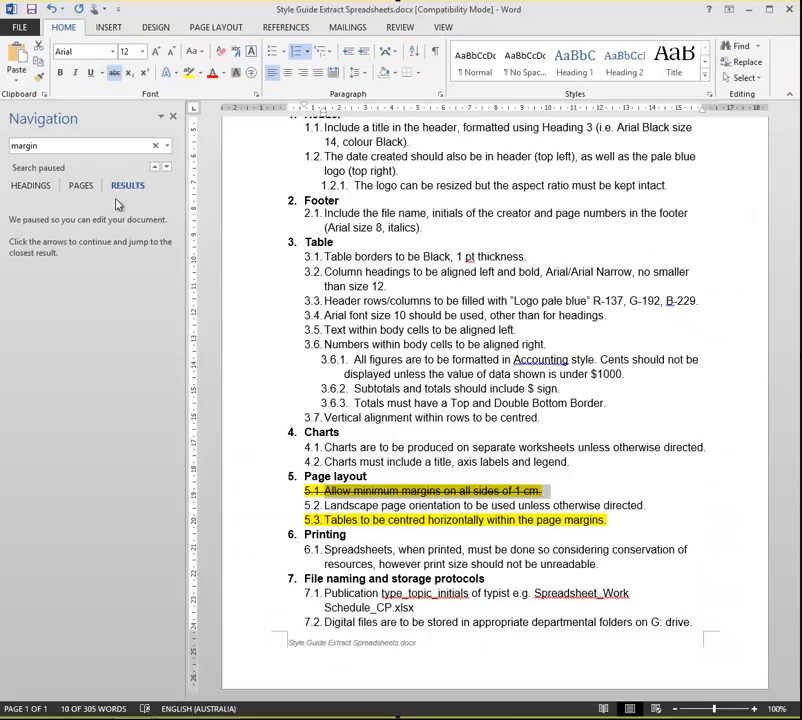
pyautogui.doubleClick(48, 146)
pyautogui.write('font')
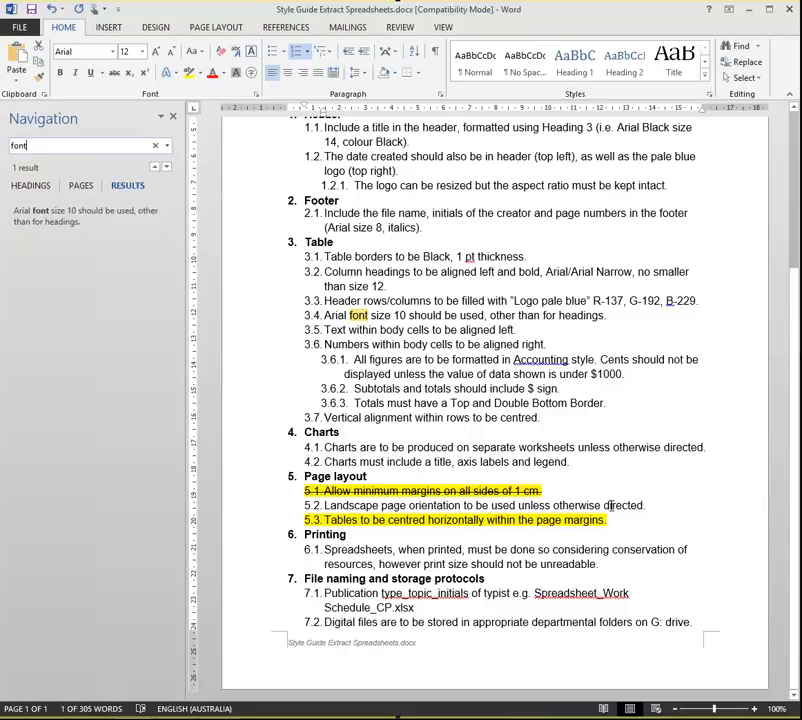
# - Remove the yellow highlighting from items 5.1 to 5.3 under Page layout
pyautogui.moveTo(613, 520); pyautogui.dragTo(285, 488)
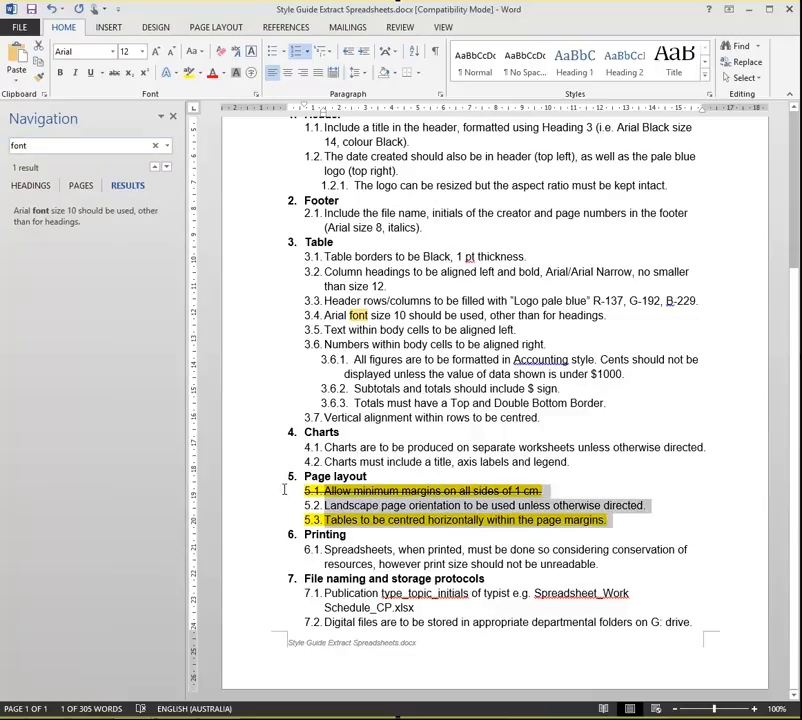
pyautogui.click(203, 74)
pyautogui.click(212, 150)
# - Strike through item 5.3 about centring tables horizontally within the page margins
pyautogui.moveTo(608, 520); pyautogui.dragTo(286, 501)
pyautogui.click(609, 550)
pyautogui.moveTo(605, 521); pyautogui.dragTo(340, 515)
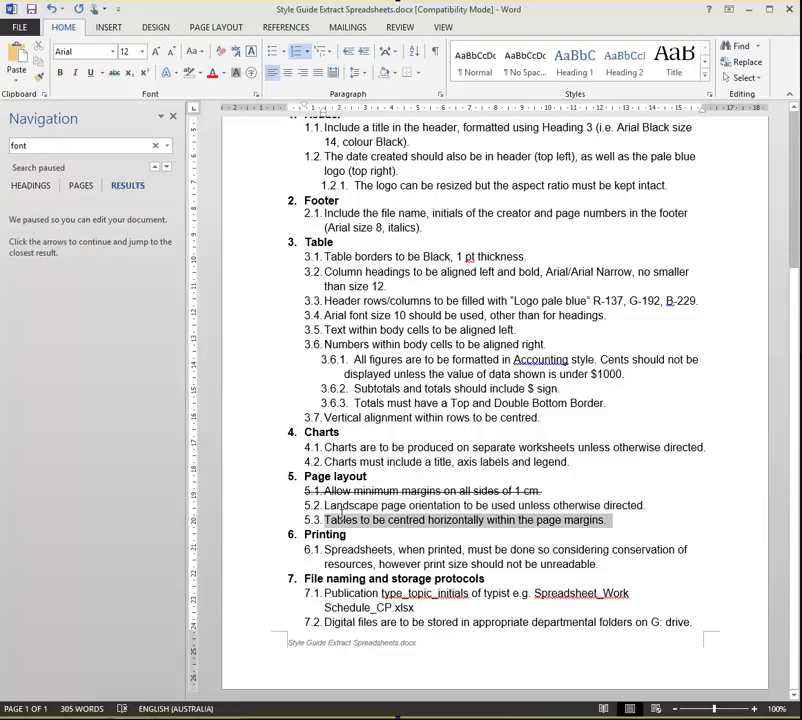
pyautogui.click(114, 73)
# - Resume the document search for "font" and select the text of item 3.4 under Table
pyautogui.click(65, 147)
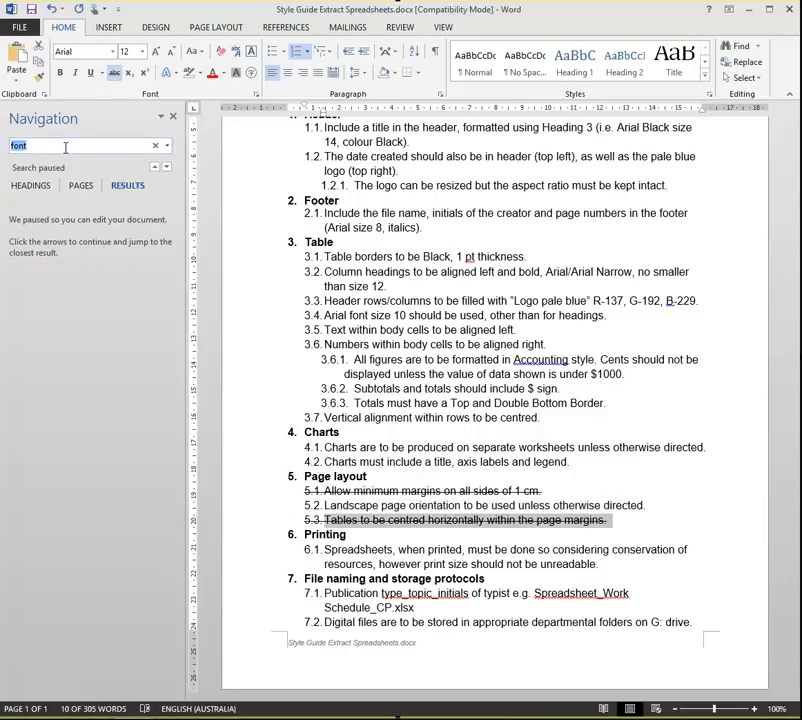
pyautogui.press('Return')
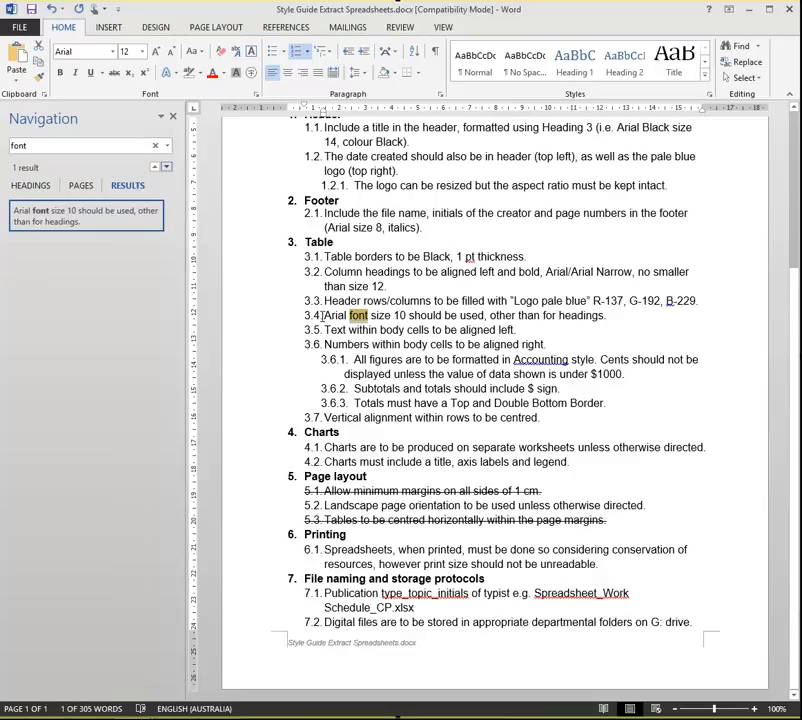
pyautogui.moveTo(302, 314); pyautogui.dragTo(578, 322)
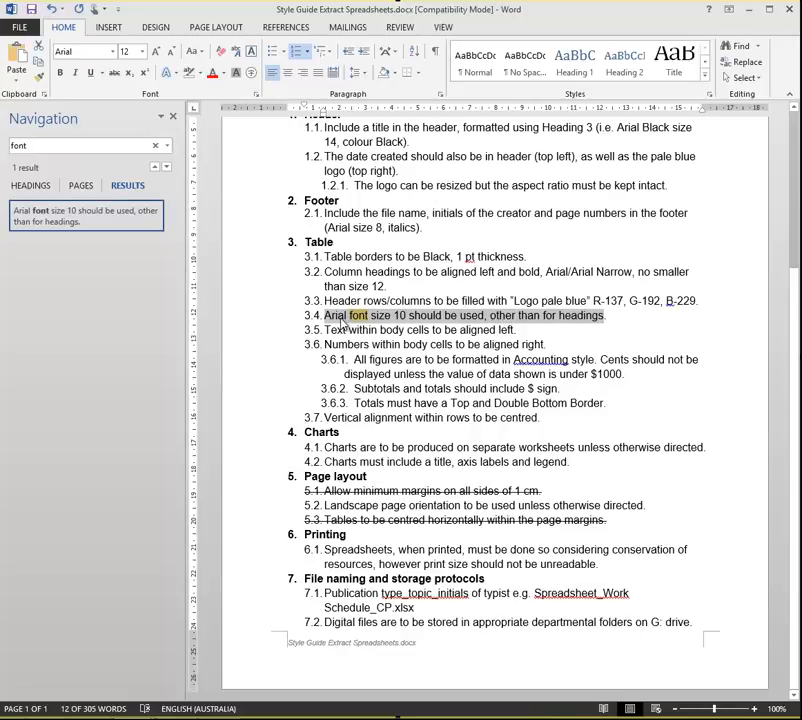
# - Switch to the costing workbook in Excel and format the table body A2:G10 in Arial size 10
pyautogui.hotkey('alt', 'Tab')
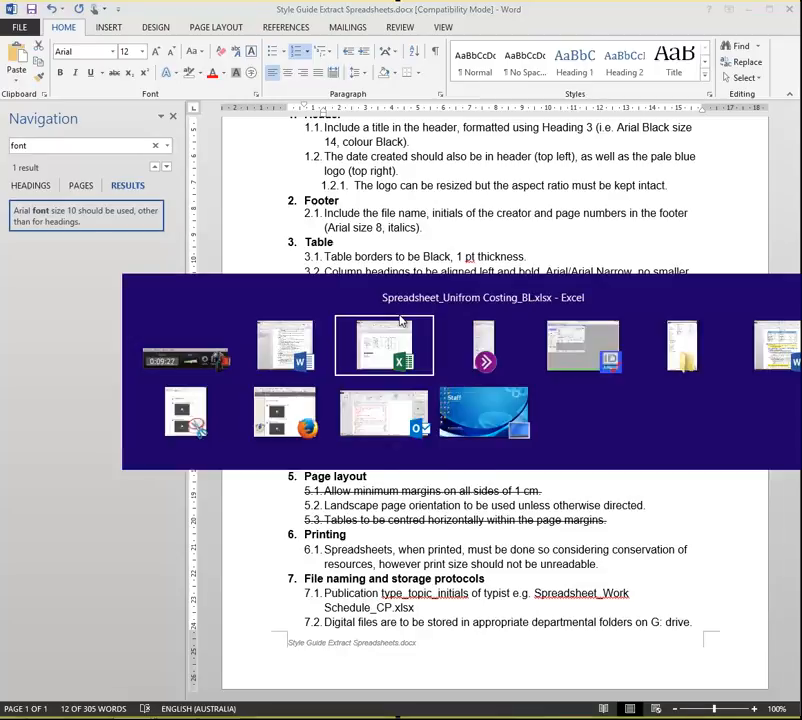
pyautogui.moveTo(193, 266); pyautogui.dragTo(533, 401)
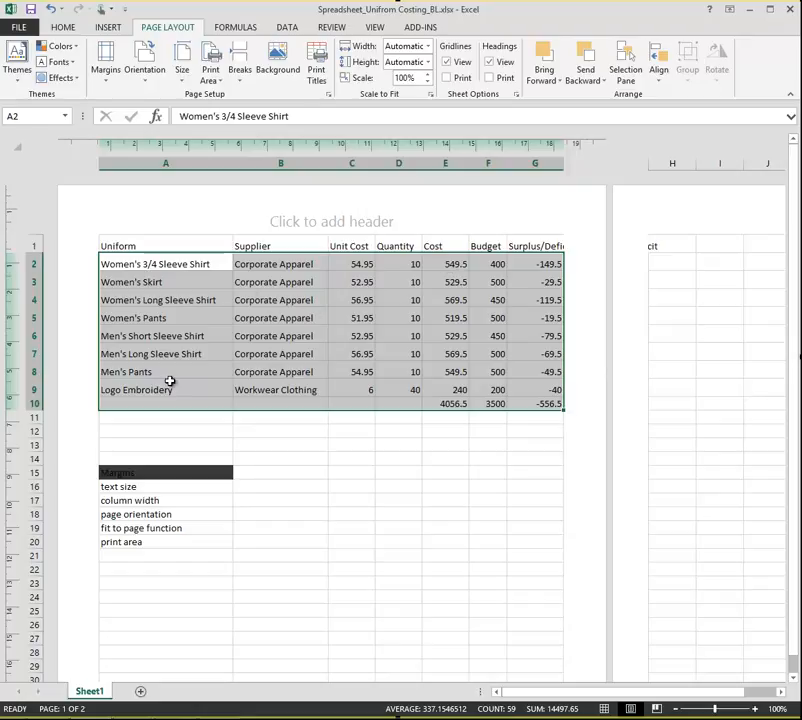
pyautogui.click(62, 27)
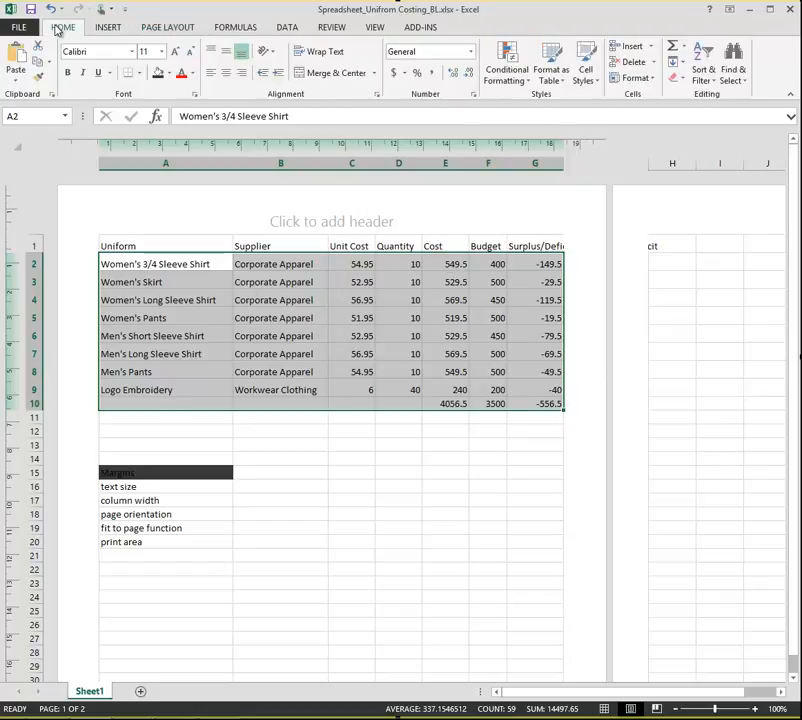
pyautogui.click(188, 54)
pyautogui.click(131, 52)
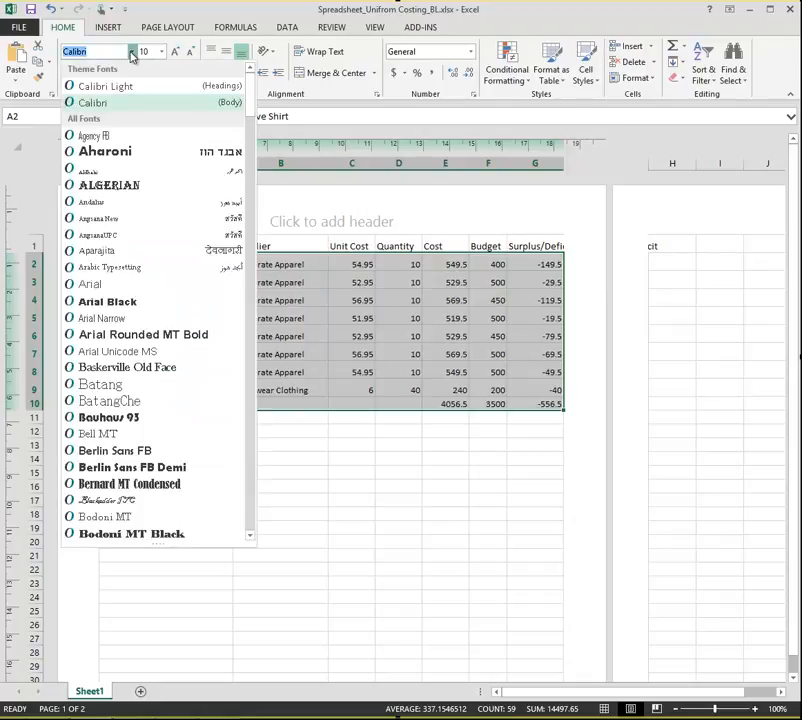
pyautogui.click(115, 283)
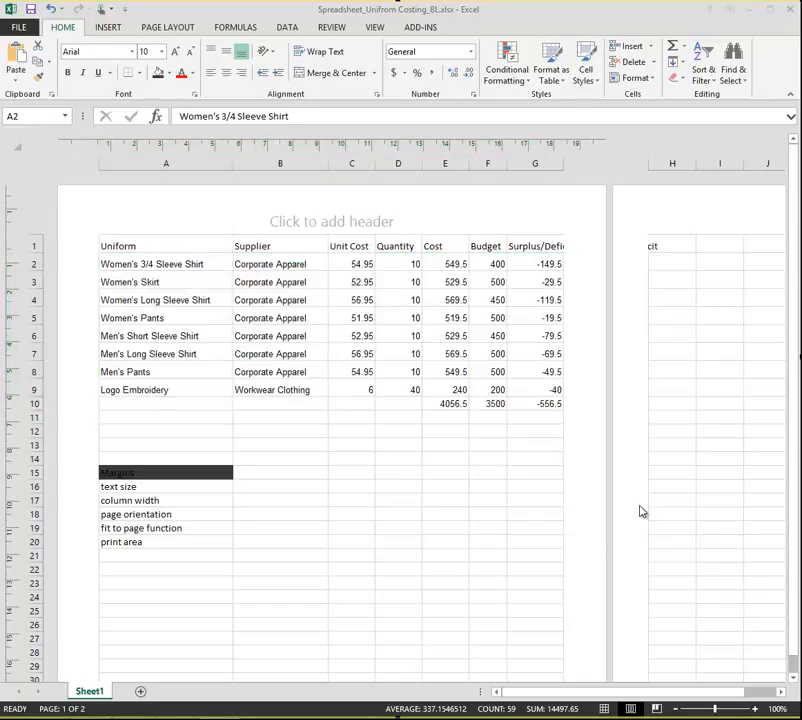
# - Select the column headings A1:G1, switch to the Style Guide Extract in Word, and search the document for "heading"
pyautogui.moveTo(151, 245); pyautogui.dragTo(528, 231)
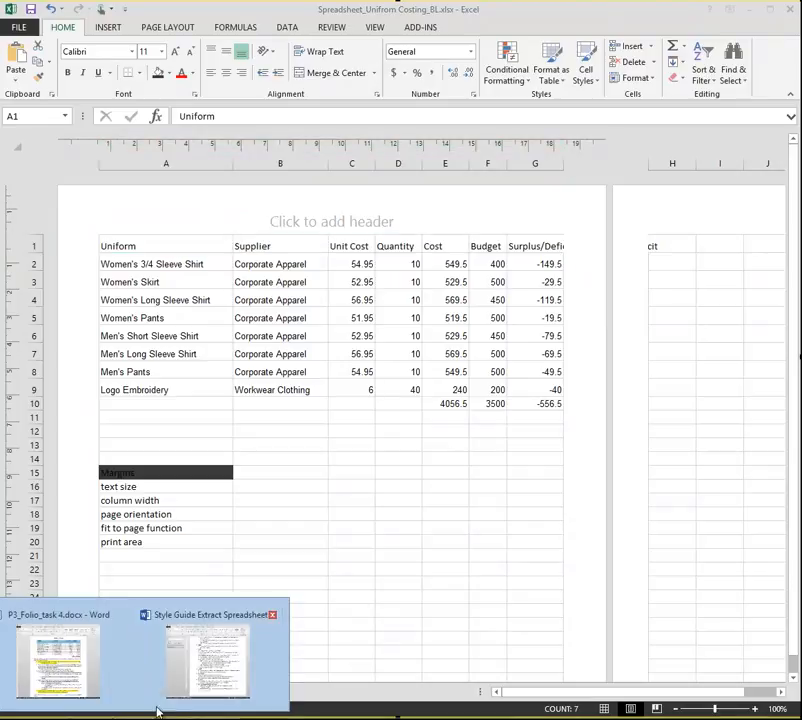
pyautogui.click(170, 694)
pyautogui.click(46, 147)
pyautogui.click(12, 146)
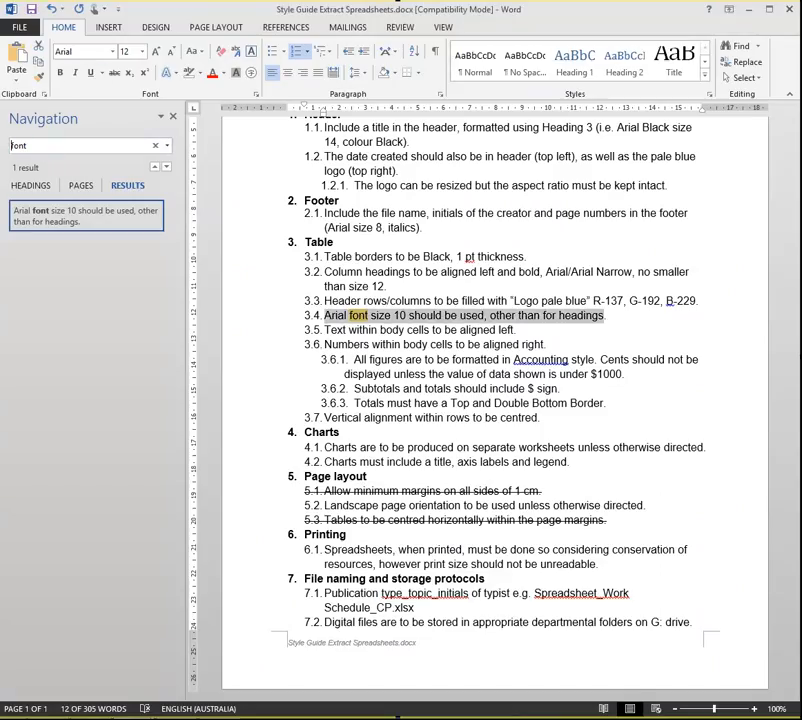
pyautogui.doubleClick(21, 147)
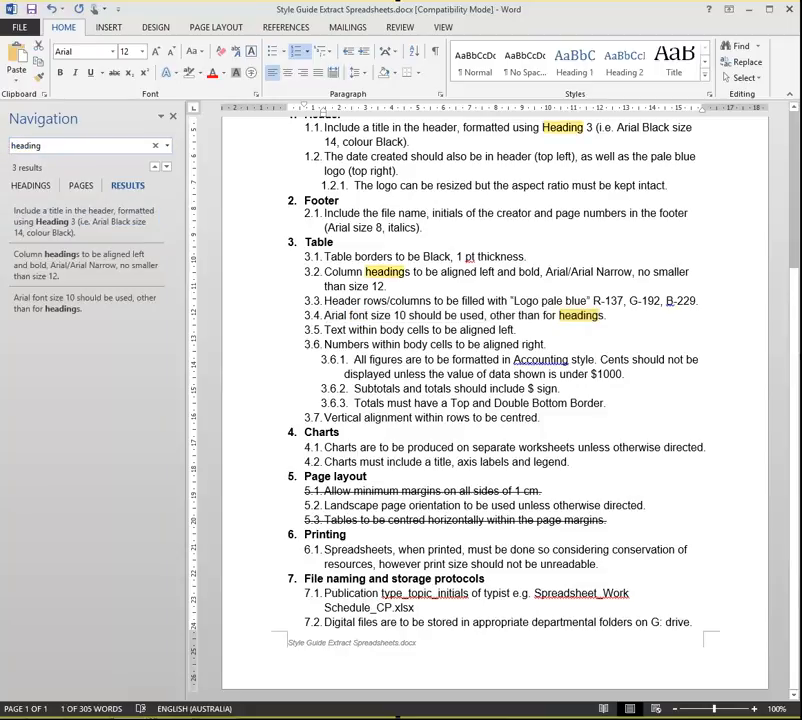
pyautogui.click(442, 376)
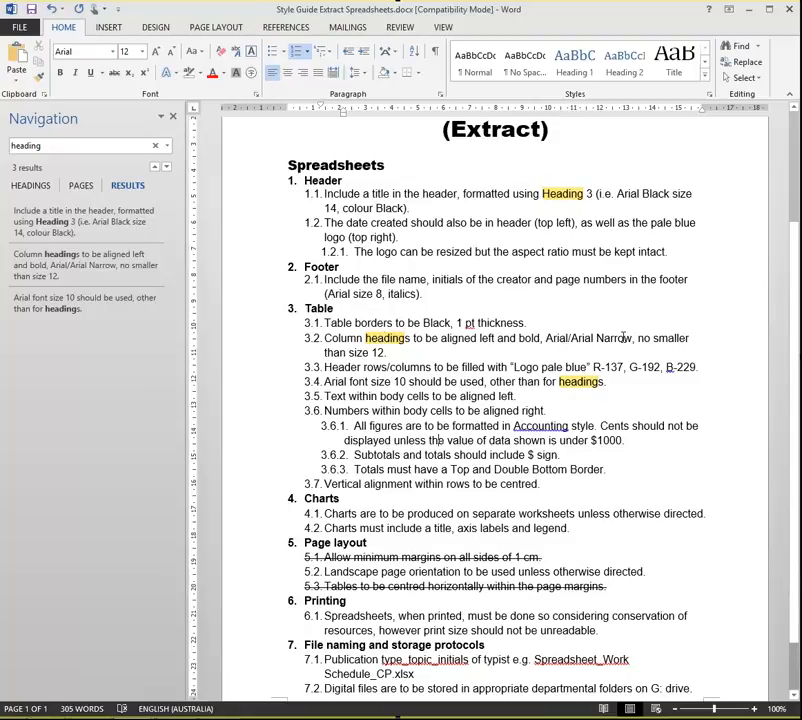
# - Highlight item 3.2 about column headings under Table in yellow
pyautogui.tripleClick(324, 338)
pyautogui.click(203, 76)
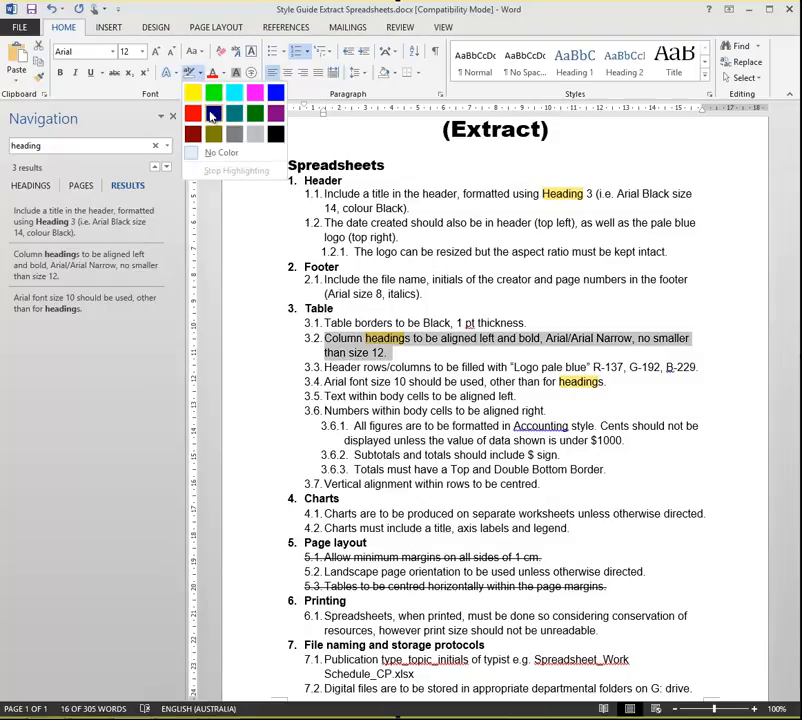
pyautogui.click(194, 86)
# - Strike through item 3.4 under Table, which covers using Arial font size 10
pyautogui.moveTo(606, 382); pyautogui.dragTo(277, 378)
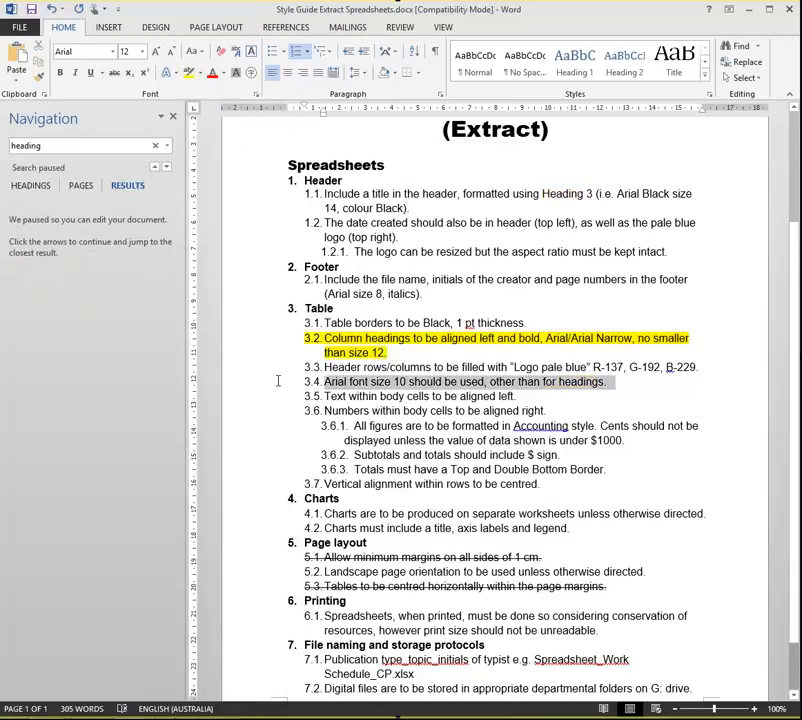
pyautogui.click(113, 73)
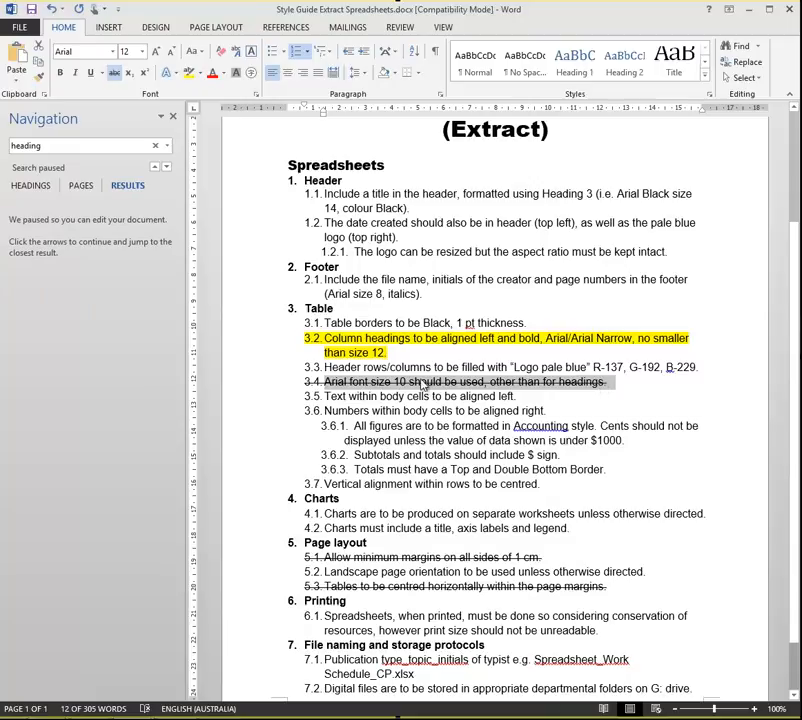
pyautogui.click(413, 351)
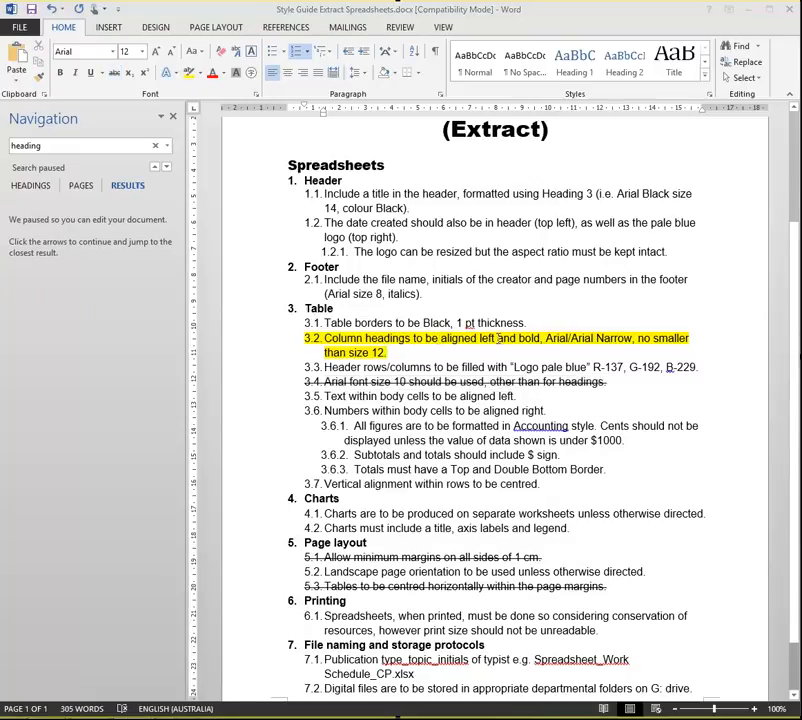
# - Switch to the costing workbook in Excel, bold the headings A1:G1, and middle-align the table A1:G10 vertically
pyautogui.hotkey('alt', 'Tab')
pyautogui.moveTo(180, 244); pyautogui.dragTo(553, 247)
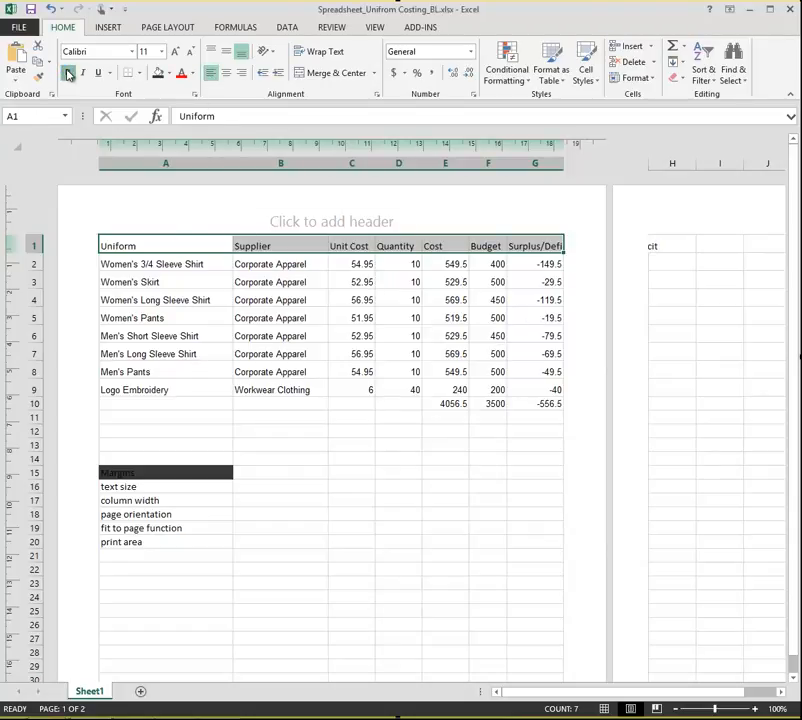
pyautogui.click(68, 73)
pyautogui.click(165, 431)
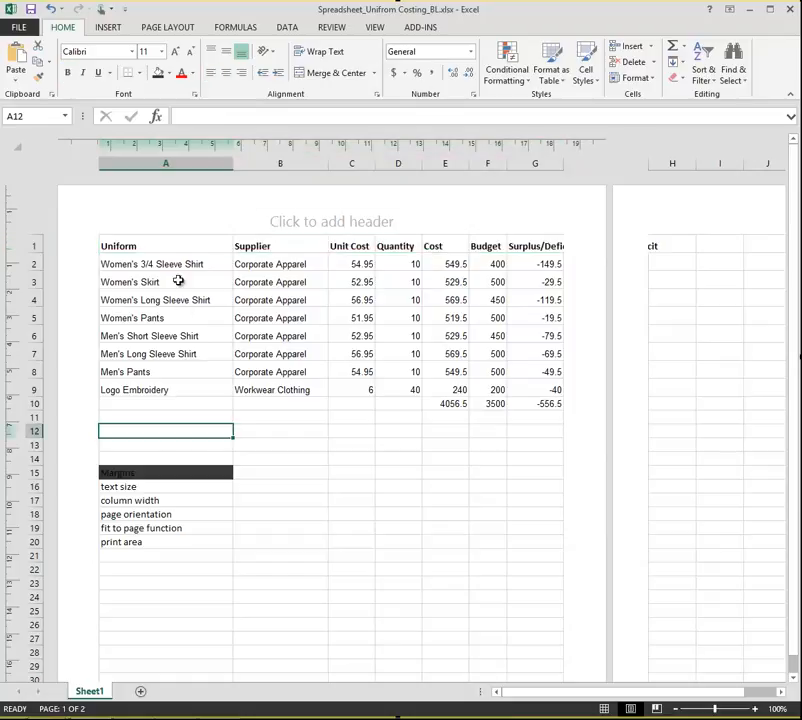
pyautogui.moveTo(183, 250); pyautogui.dragTo(555, 407)
pyautogui.click(227, 52)
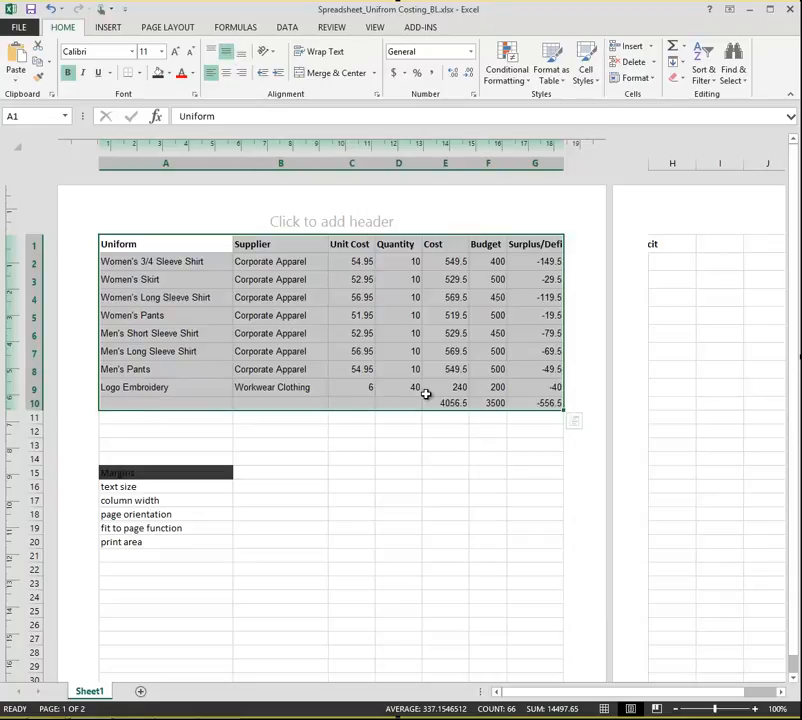
# - Check item 3.2 in the Style Guide in Word, then return to Excel and set the headings A1:G1 to Arial size 12
pyautogui.click(192, 244)
pyautogui.moveTo(414, 245); pyautogui.dragTo(582, 238)
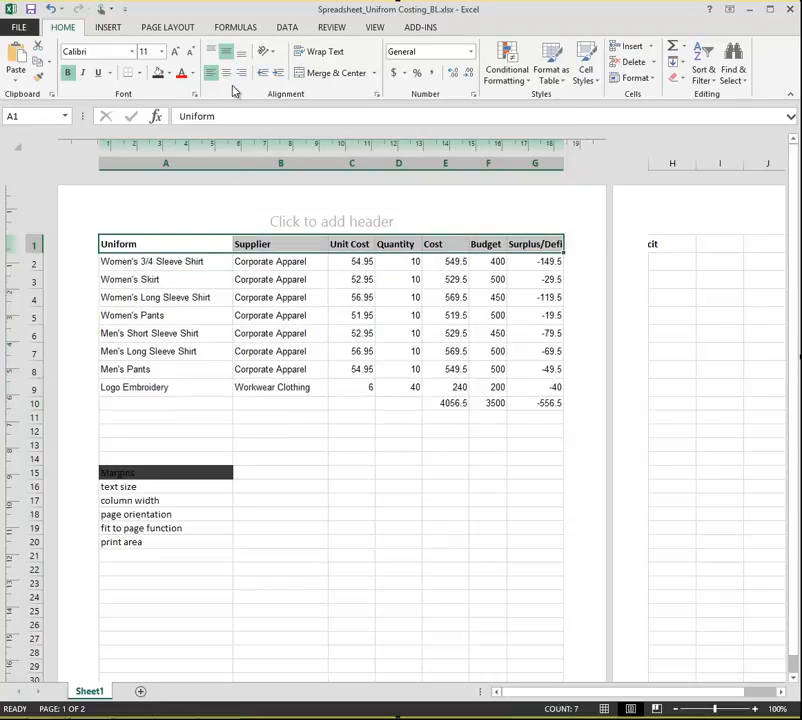
pyautogui.hotkey('alt', 'Tab')
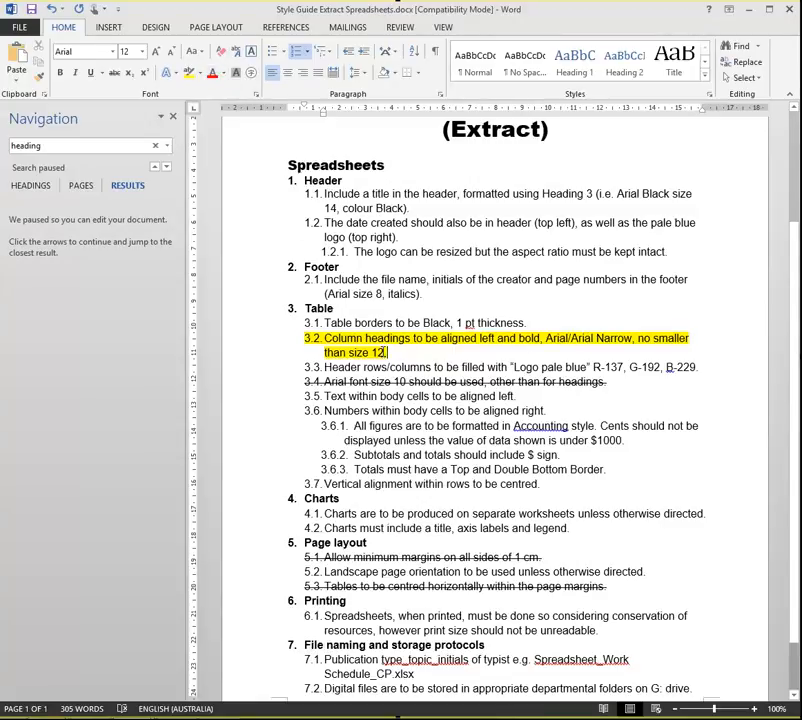
pyautogui.hotkey('alt', 'Tab')
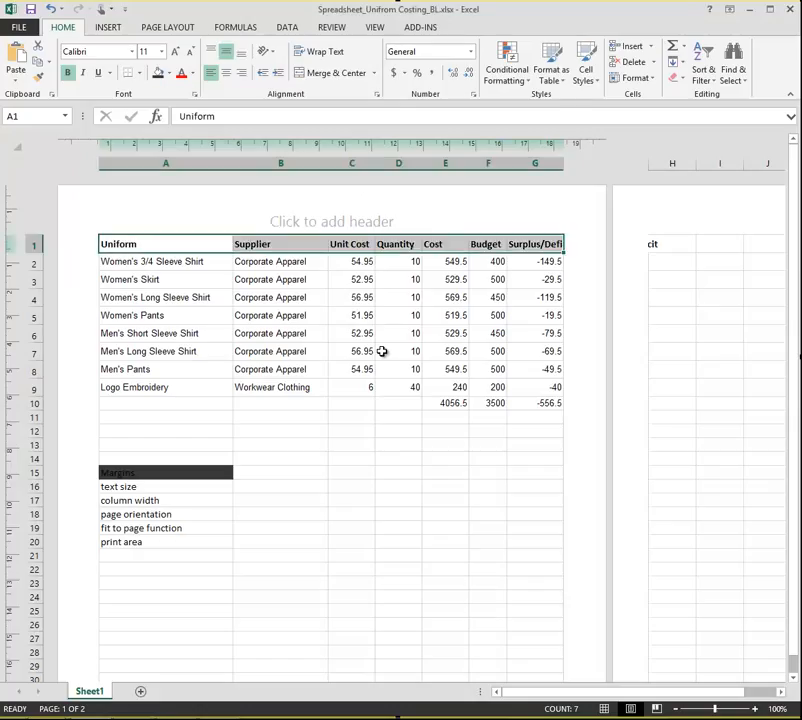
pyautogui.click(175, 51)
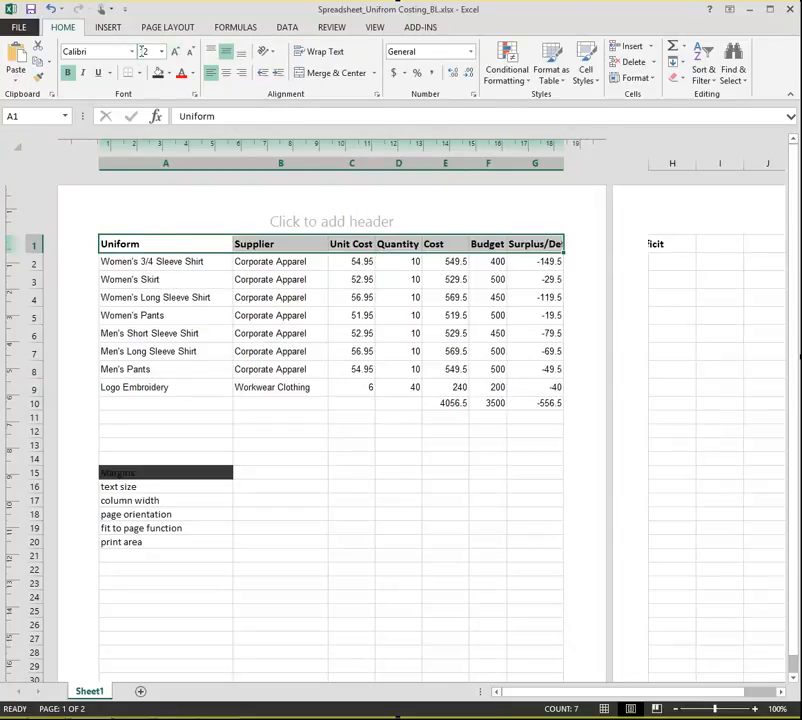
pyautogui.click(131, 51)
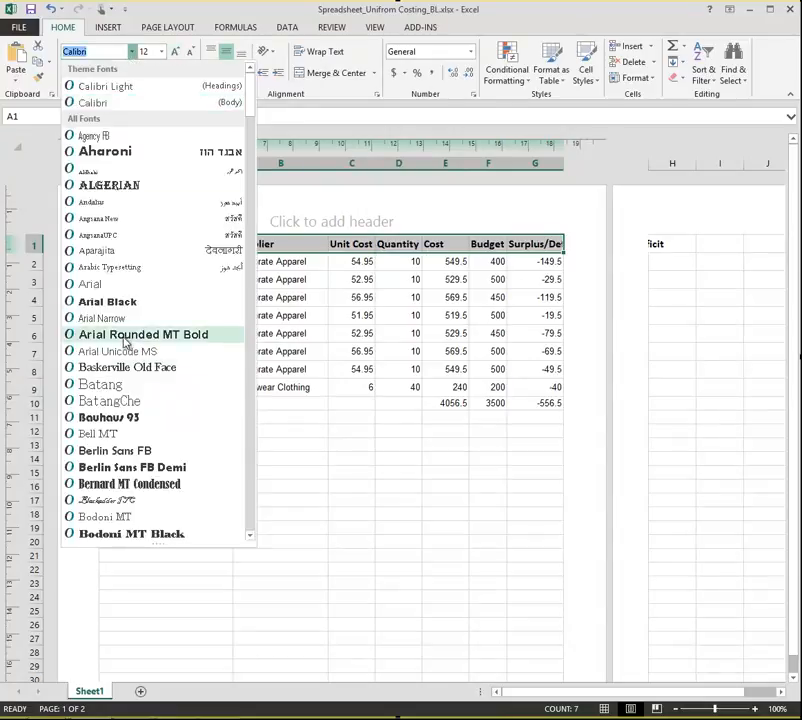
pyautogui.click(112, 284)
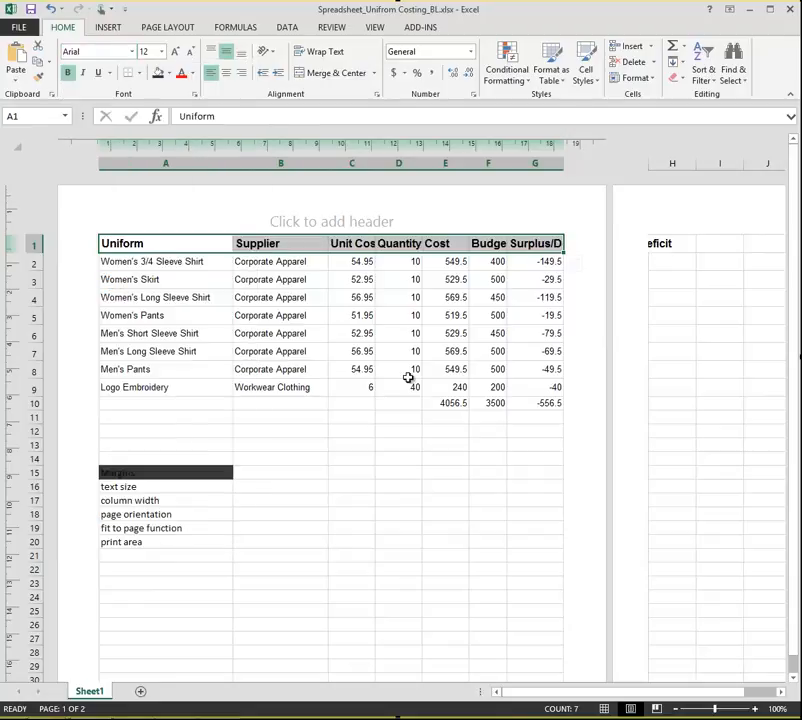
pyautogui.click(183, 435)
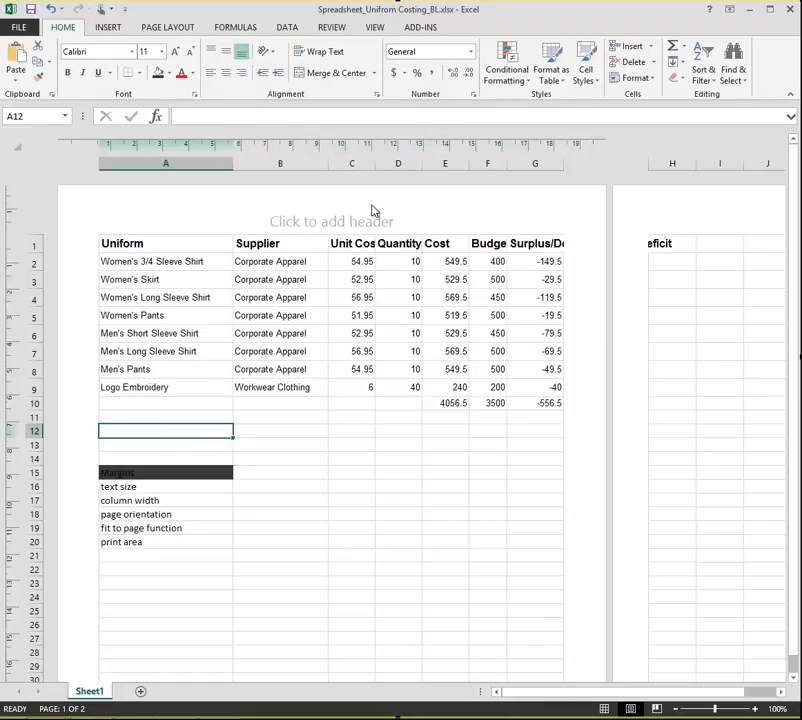
# - Autofit the widths of columns C to G, from Unit Cost to Surplus/Deficit, to their contents
pyautogui.click(363, 245)
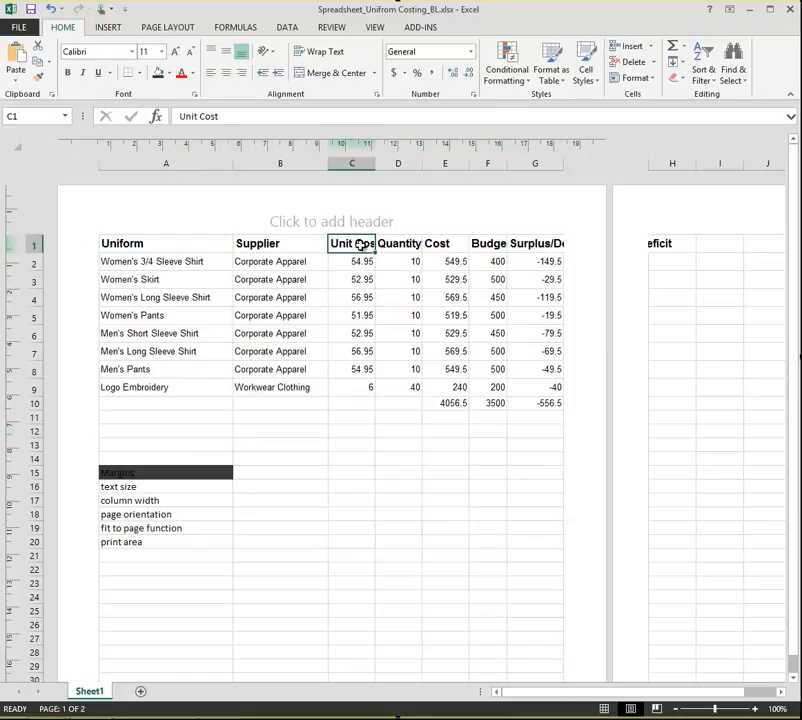
pyautogui.doubleClick(378, 162)
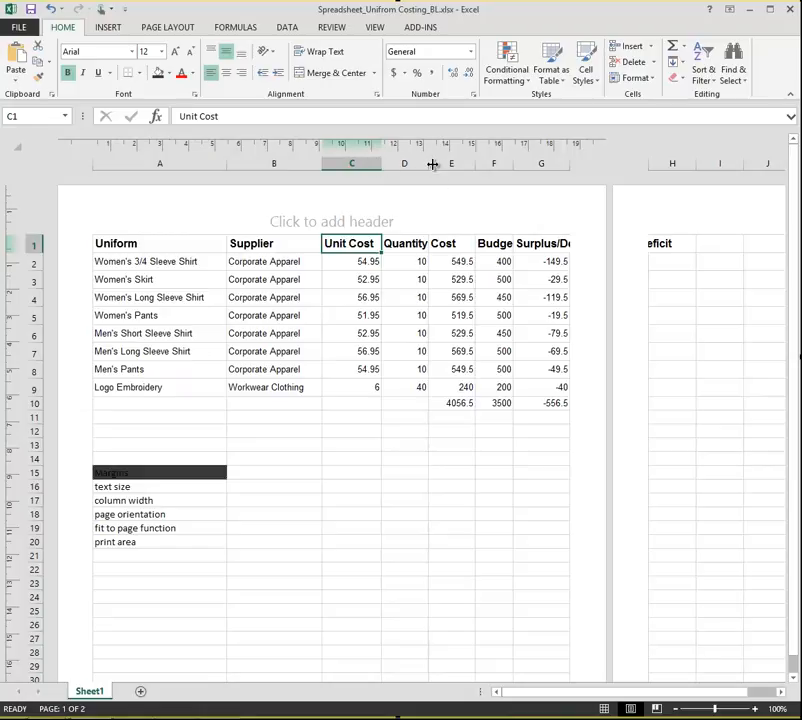
pyautogui.doubleClick(432, 164)
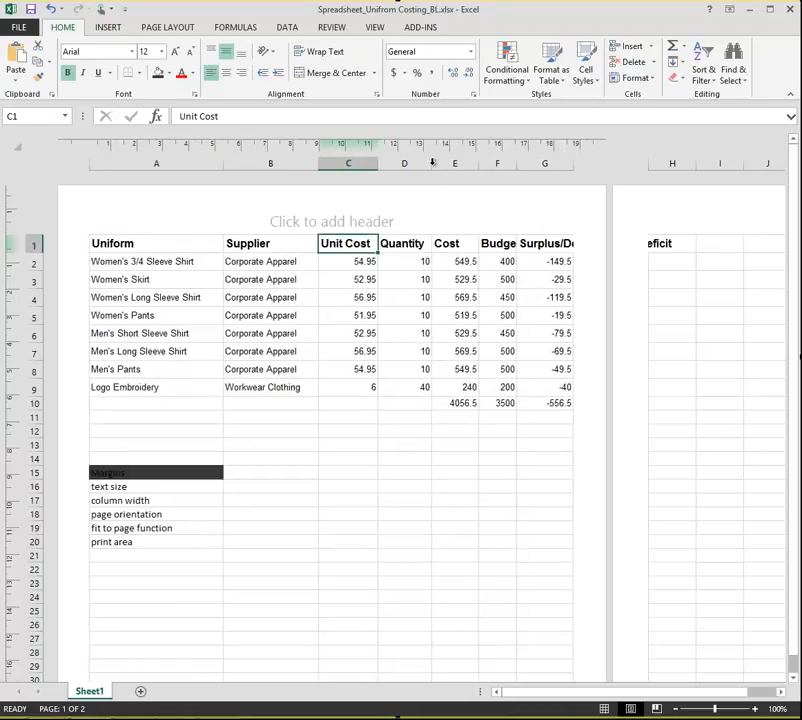
pyautogui.doubleClick(475, 162)
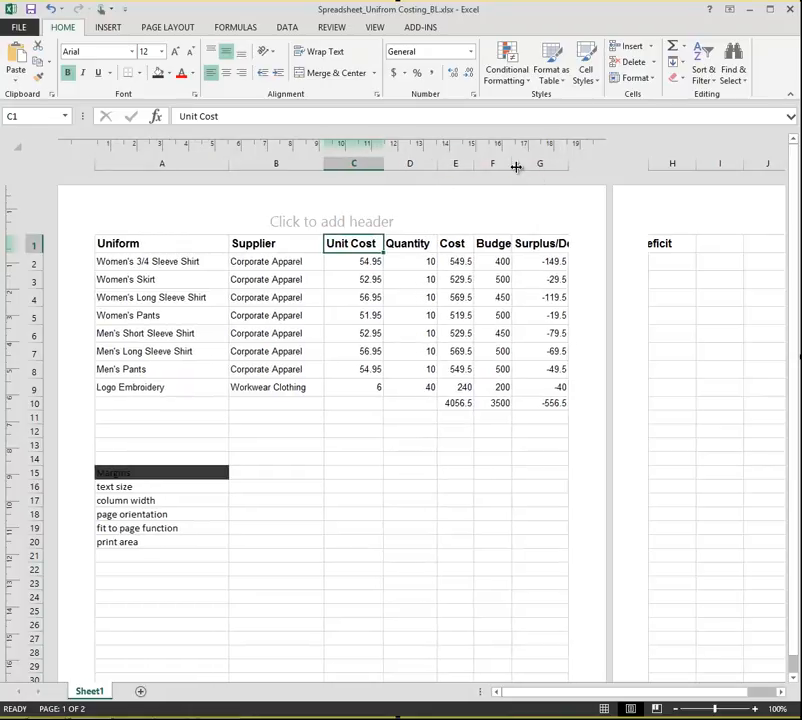
pyautogui.doubleClick(512, 164)
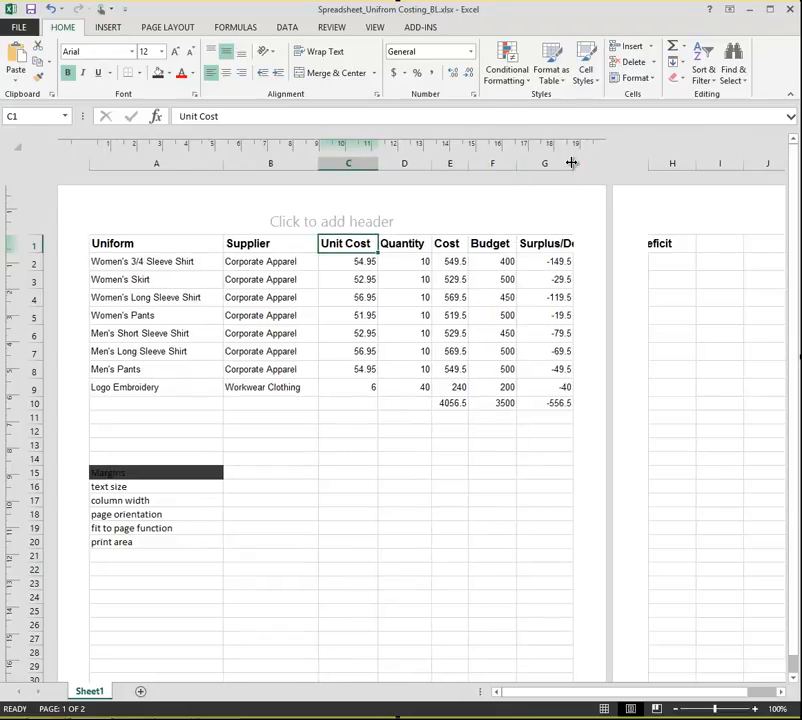
pyautogui.doubleClick(569, 163)
pyautogui.moveTo(190, 243); pyautogui.dragTo(717, 244)
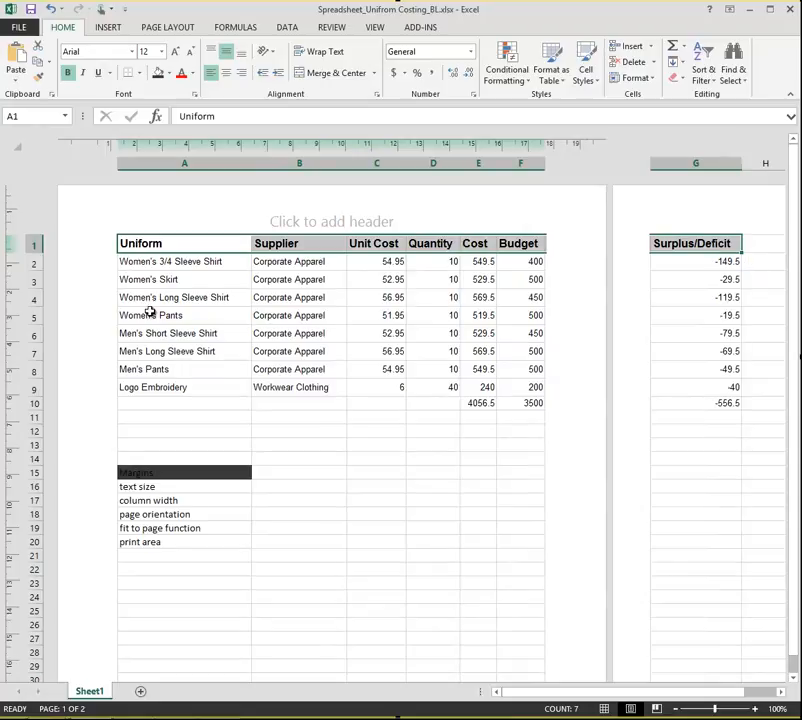
# - Fill the "text size" cell A16 dark grey to mark it as done, and select the remaining options A17:A20
pyautogui.click(155, 485)
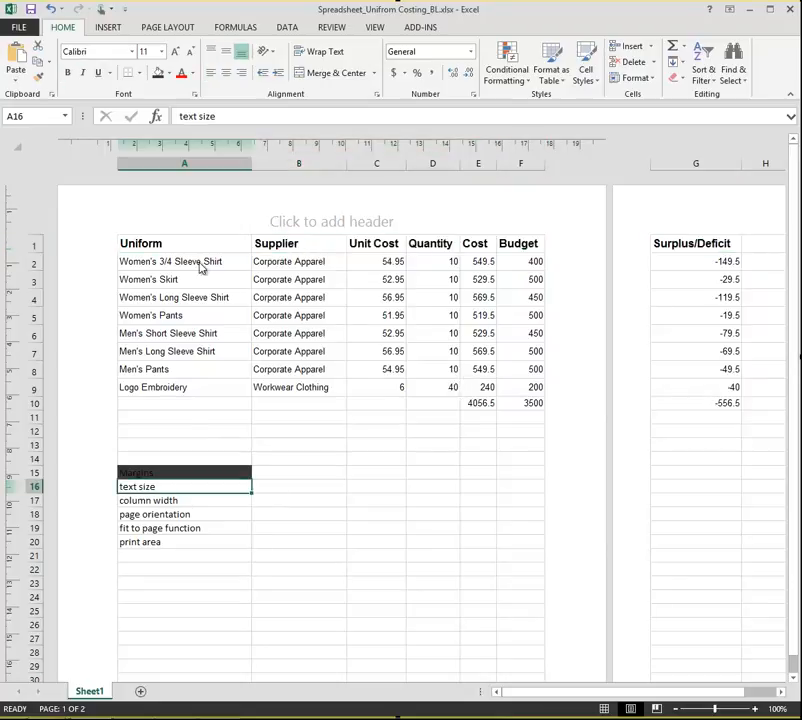
pyautogui.click(157, 73)
pyautogui.moveTo(201, 507); pyautogui.dragTo(199, 539)
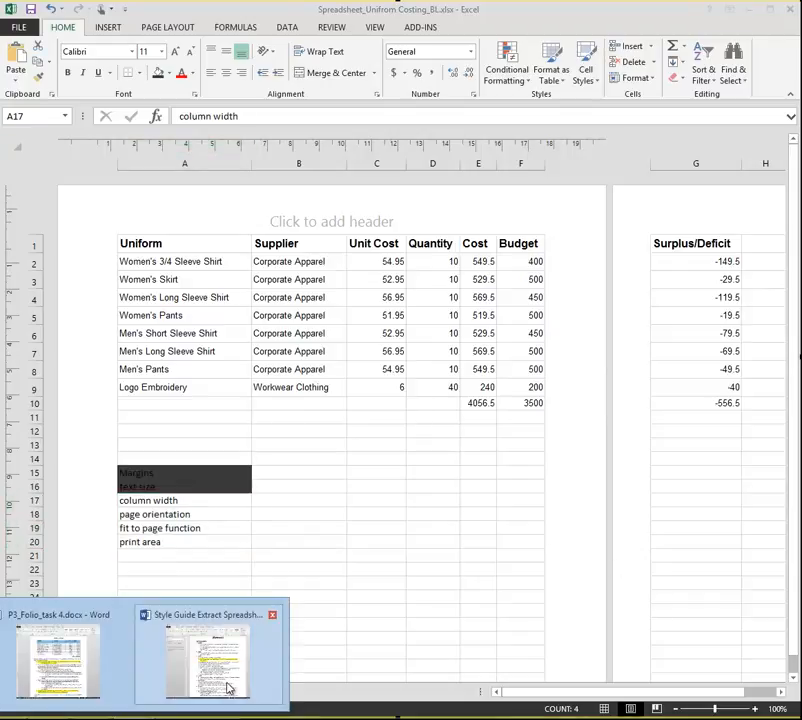
# - Switch to the Style Guide Extract in Word, remove the yellow highlighting from item 3.2, and strike it through
pyautogui.click(226, 680)
pyautogui.moveTo(389, 352); pyautogui.dragTo(306, 338)
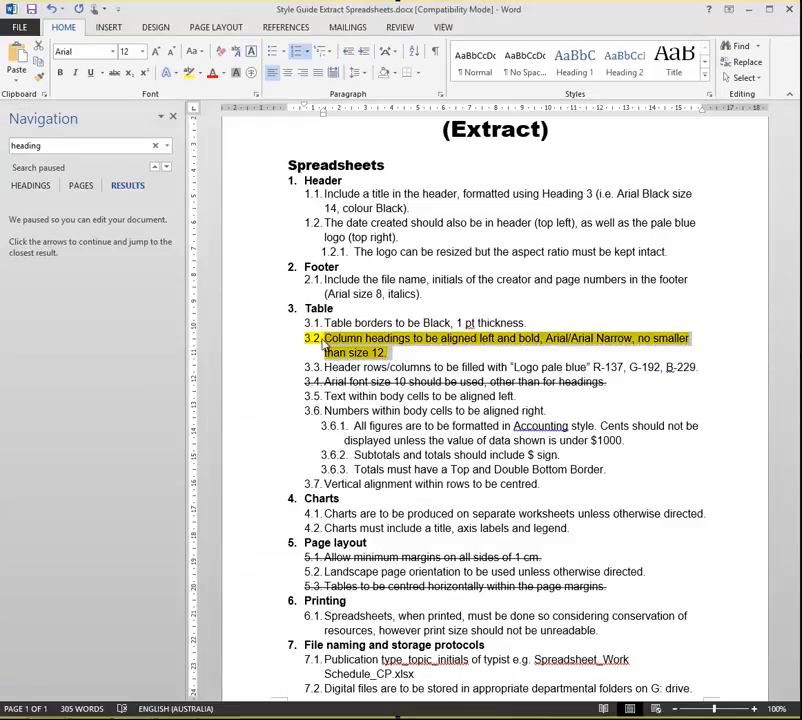
pyautogui.click(200, 74)
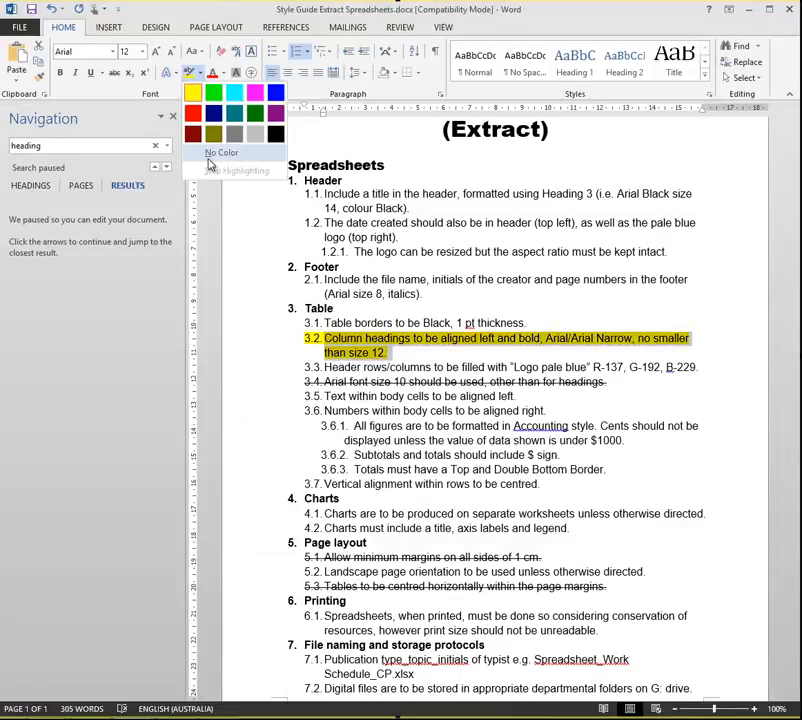
pyautogui.click(214, 154)
pyautogui.click(387, 293)
pyautogui.moveTo(386, 352); pyautogui.dragTo(310, 337)
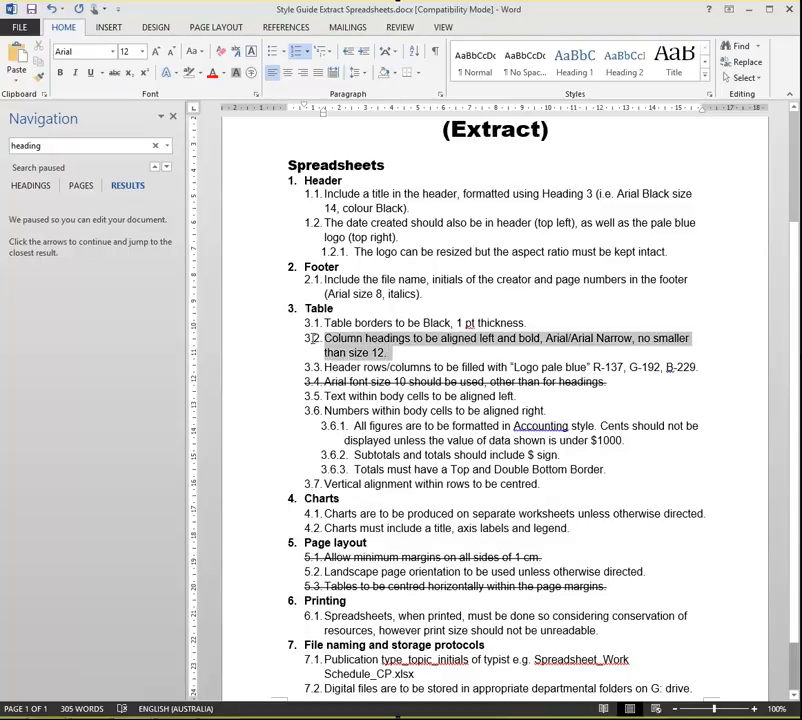
pyautogui.click(114, 74)
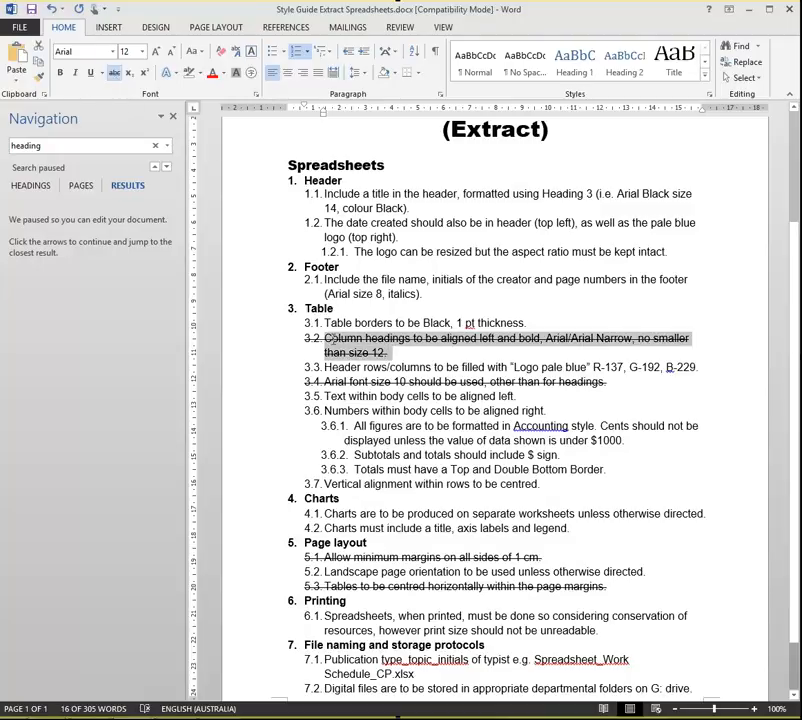
# - Resume the document search for "heading" to review its matches, and clear the search
pyautogui.click(62, 150)
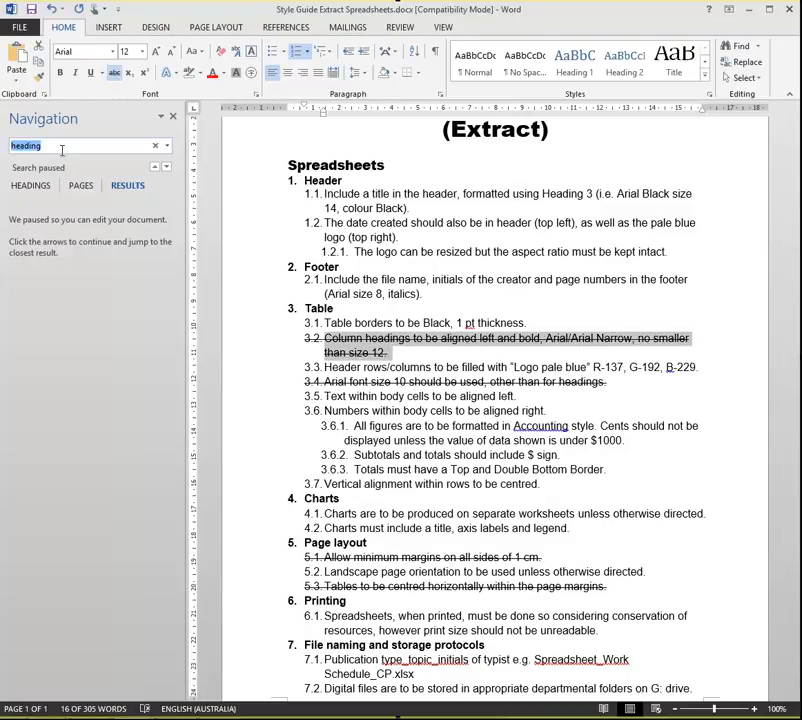
pyautogui.press('Return')
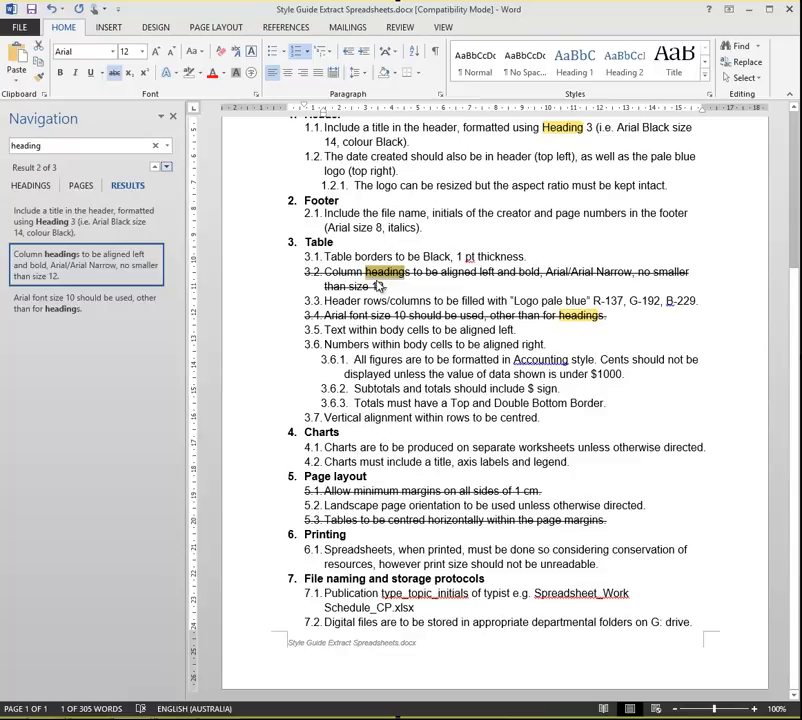
pyautogui.click(156, 147)
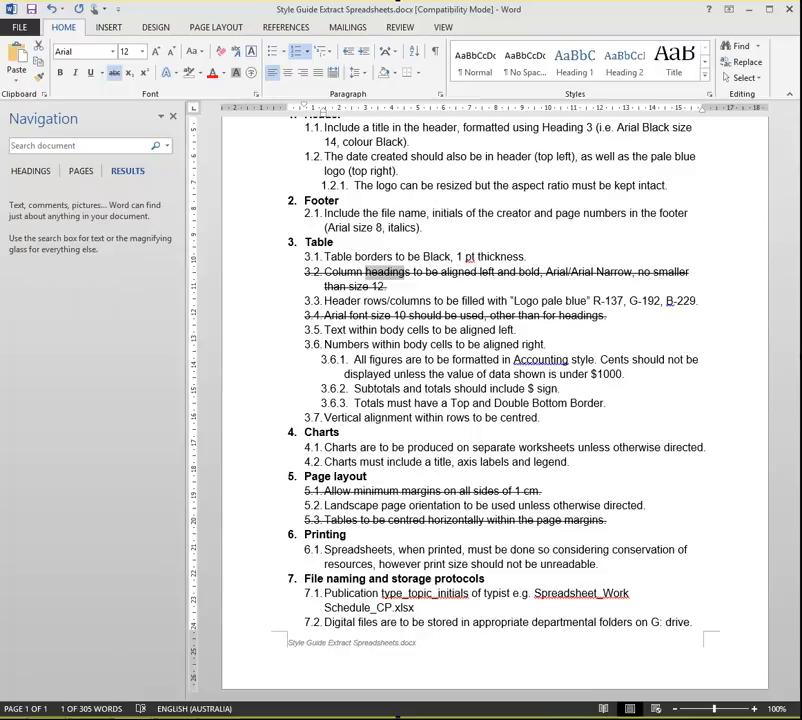
# - Switch back to the costing workbook in Excel and select the "column width" cell A17
pyautogui.click(165, 717)
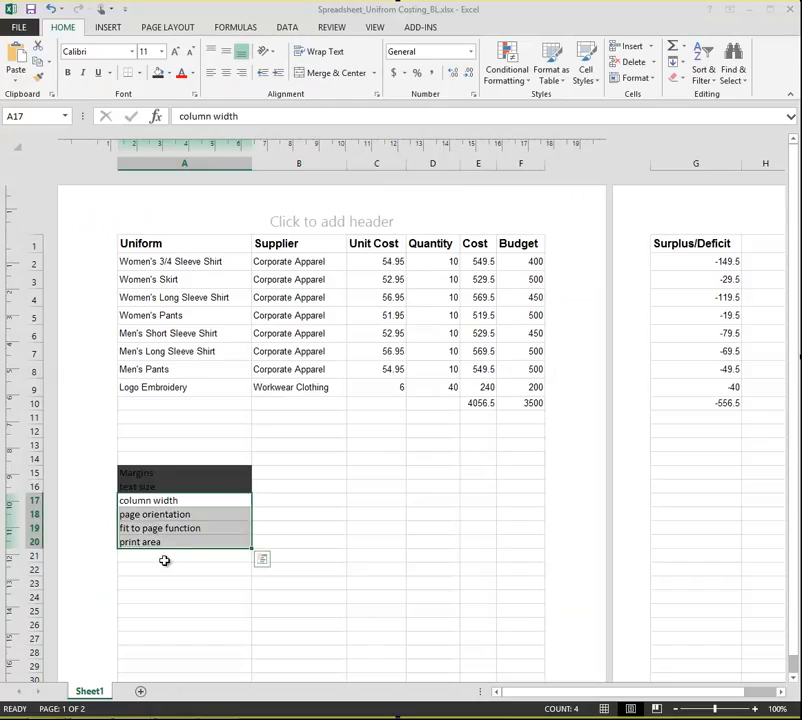
pyautogui.click(174, 502)
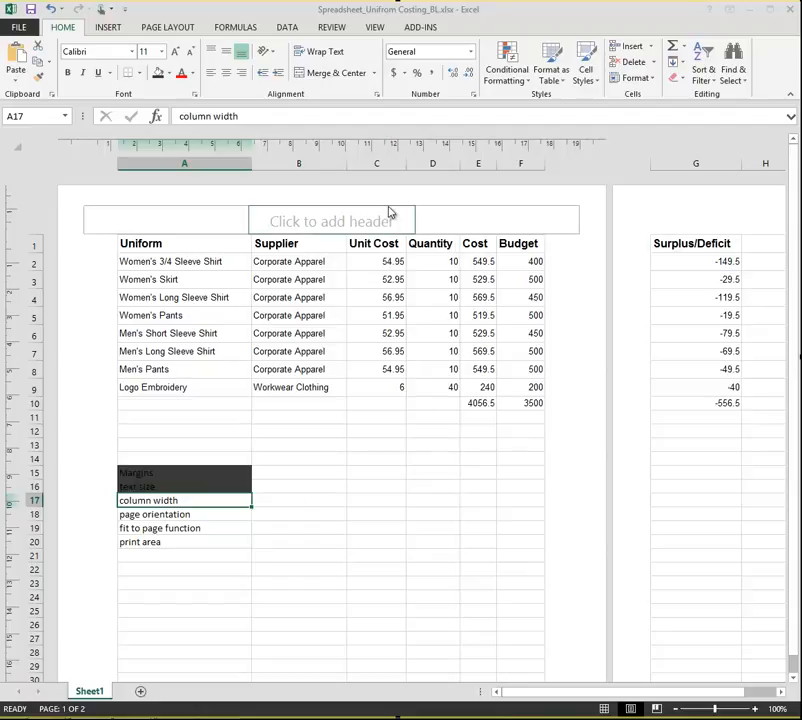
# - Examine columns A to G individually and in the groups A:B and C:G to compare their widths
pyautogui.moveTo(188, 163); pyautogui.dragTo(737, 161)
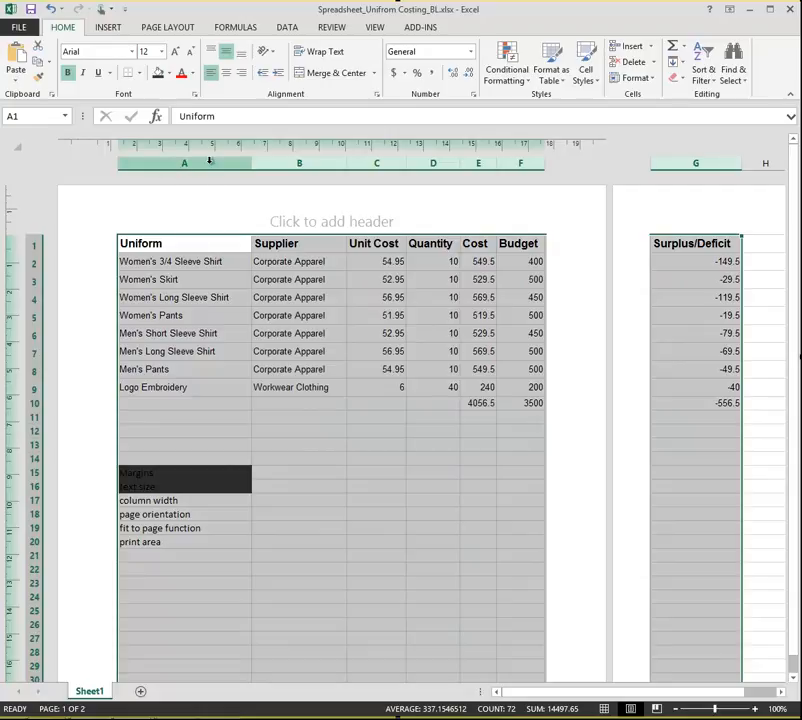
pyautogui.click(211, 163)
pyautogui.click(375, 163)
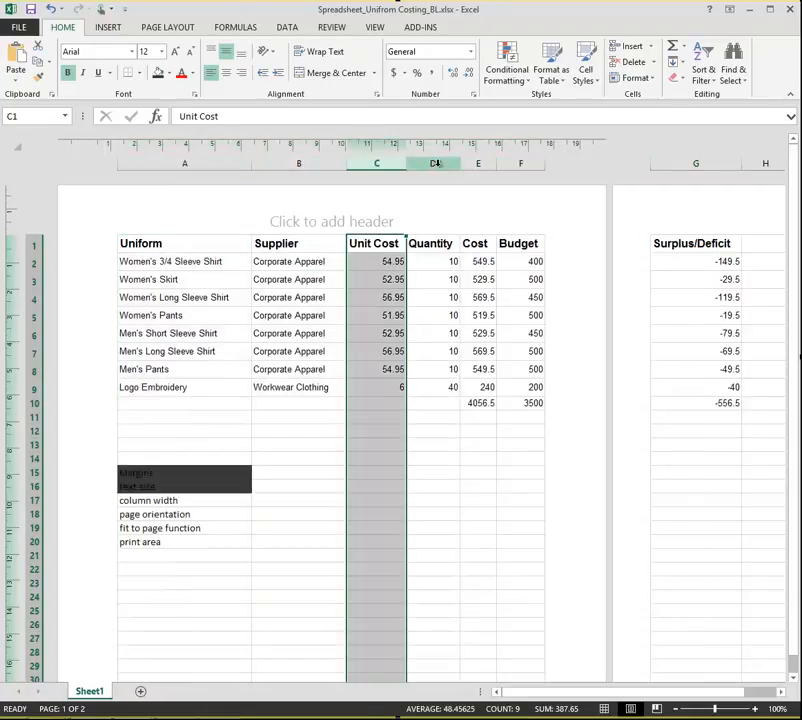
pyautogui.click(431, 163)
pyautogui.click(490, 163)
pyautogui.click(520, 163)
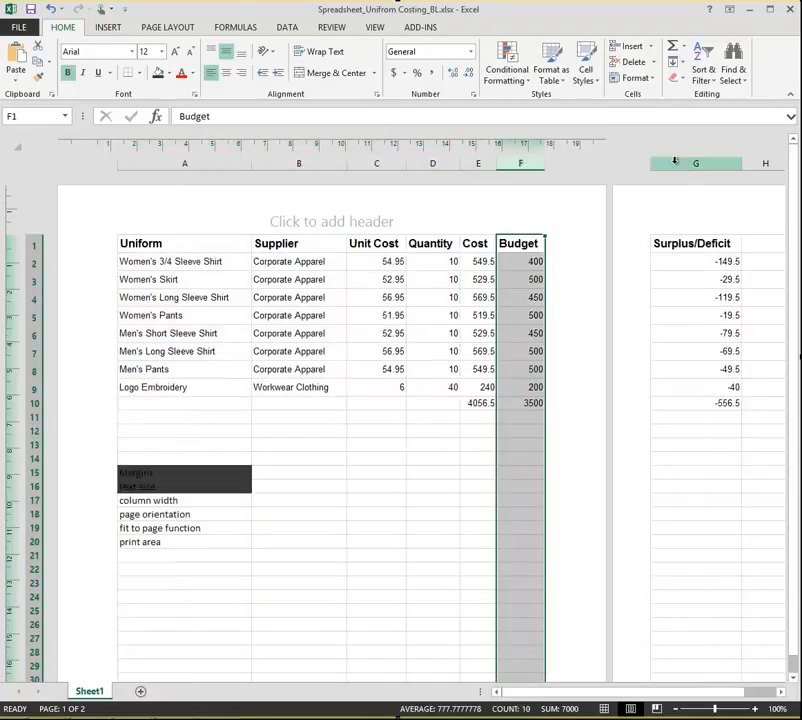
pyautogui.click(675, 161)
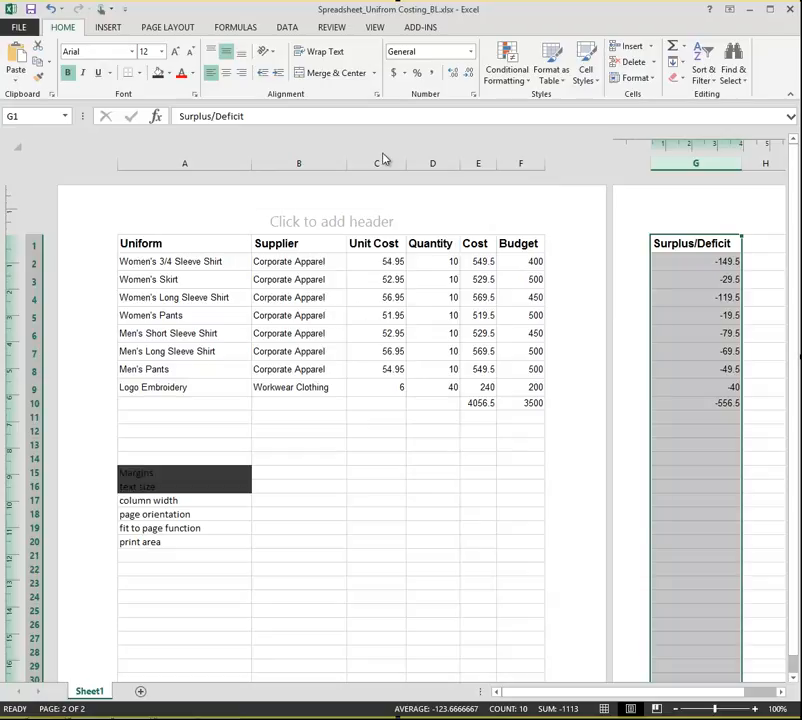
pyautogui.moveTo(377, 163); pyautogui.dragTo(709, 166)
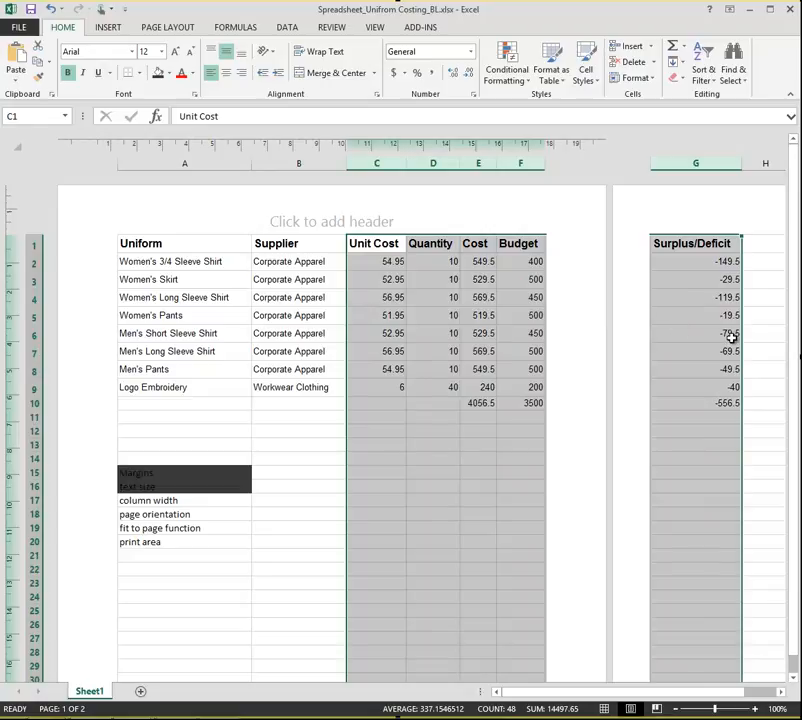
pyautogui.moveTo(177, 163); pyautogui.dragTo(279, 173)
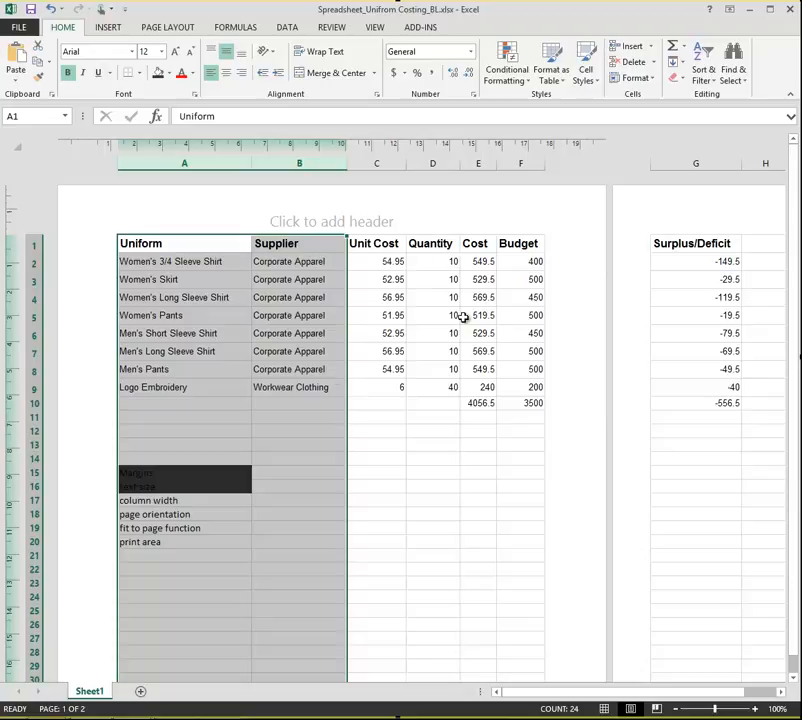
pyautogui.moveTo(125, 163); pyautogui.dragTo(274, 163)
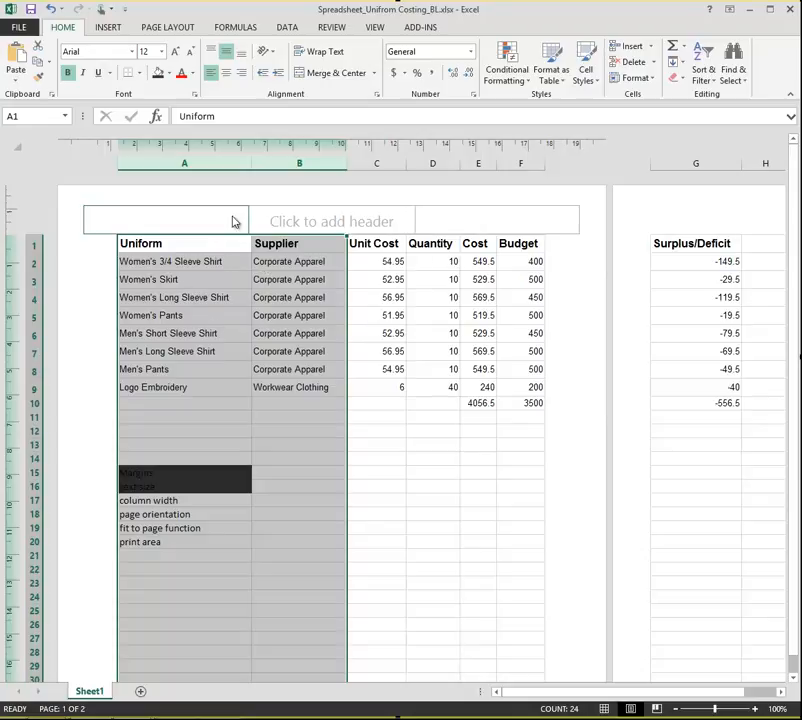
# - AutoFit the width of the Uniform column A to its contents
pyautogui.press('Down')
pyautogui.press('Down')
pyautogui.doubleClick(252, 166)
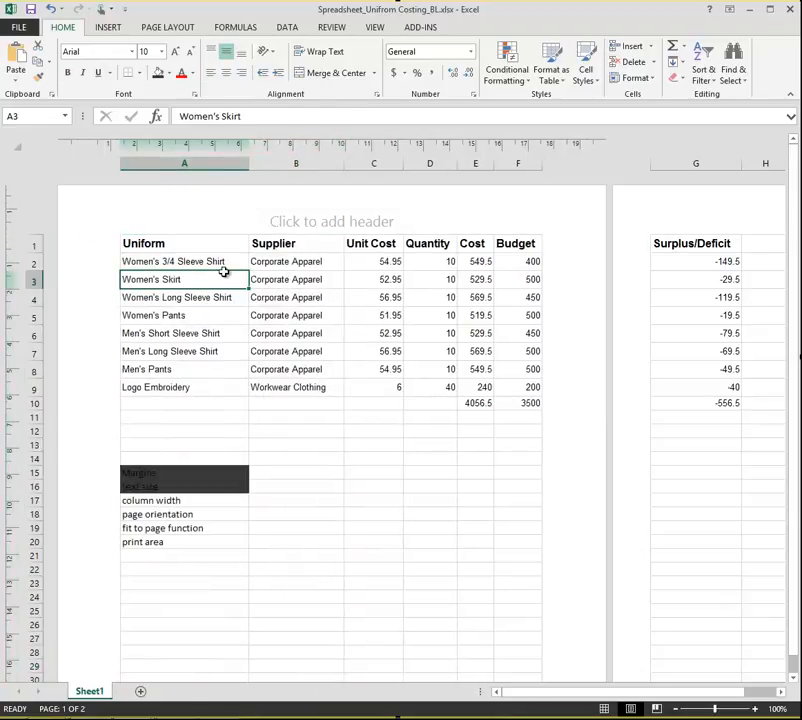
# - Look up the Uniform column's width and set the Supplier column B to the same 4.92 cm
pyautogui.click(191, 165)
pyautogui.rightClick(189, 166)
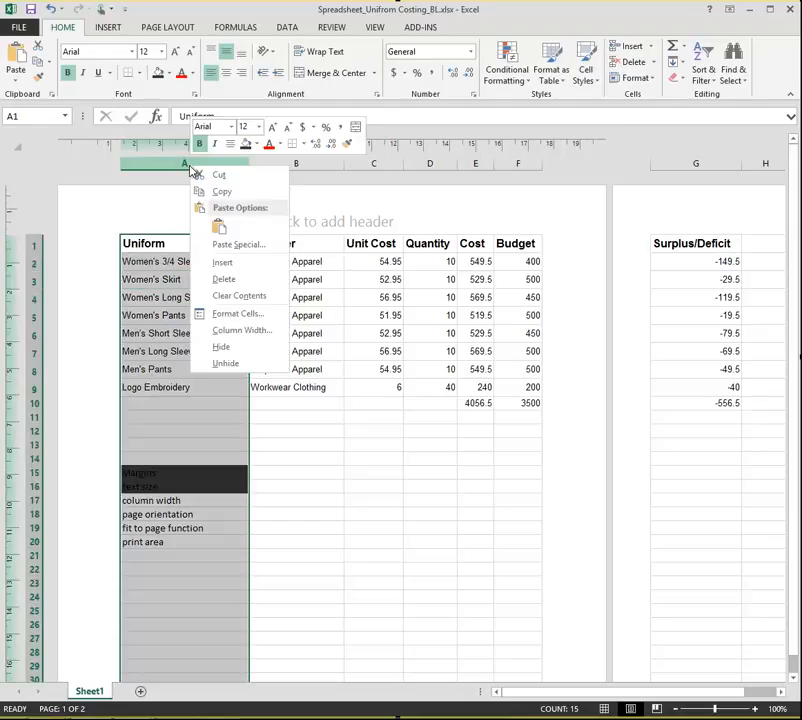
pyautogui.click(248, 337)
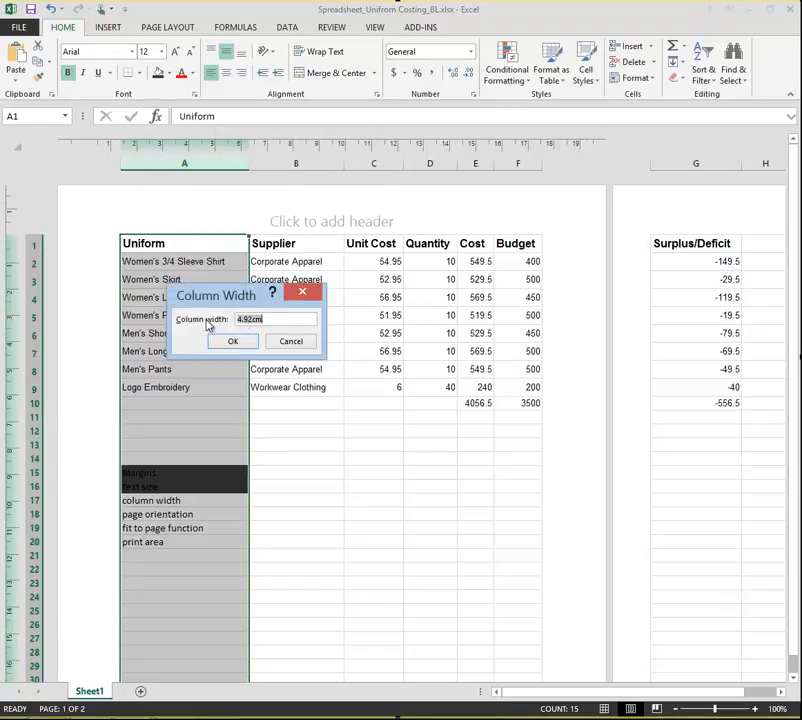
pyautogui.click(250, 342)
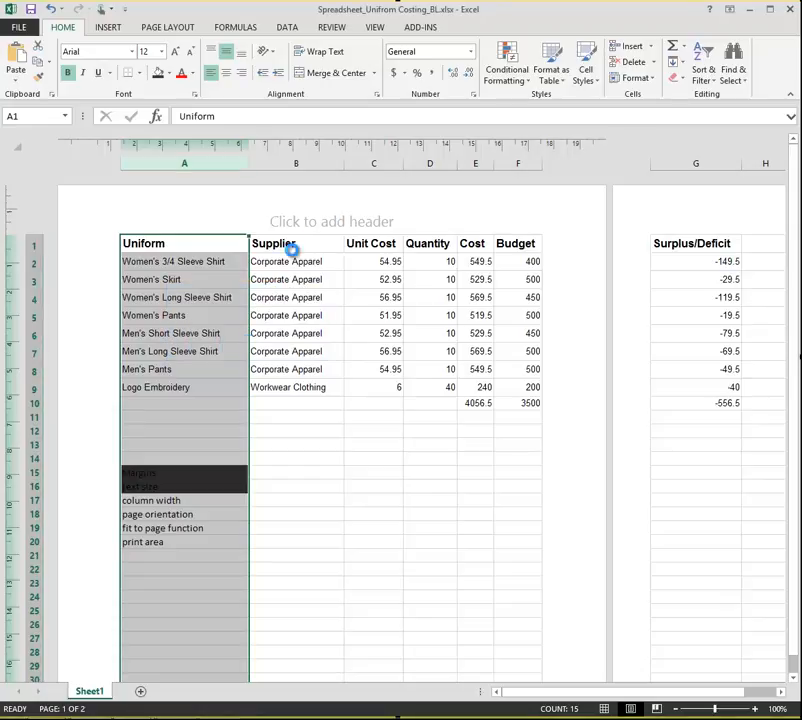
pyautogui.click(296, 168)
pyautogui.rightClick(298, 166)
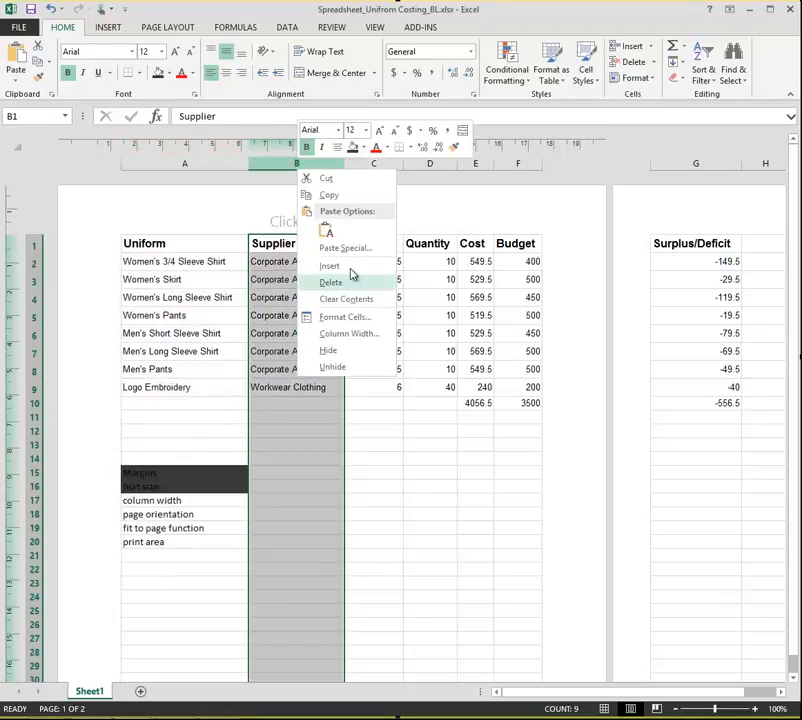
pyautogui.click(349, 335)
pyautogui.write('4.92cm')
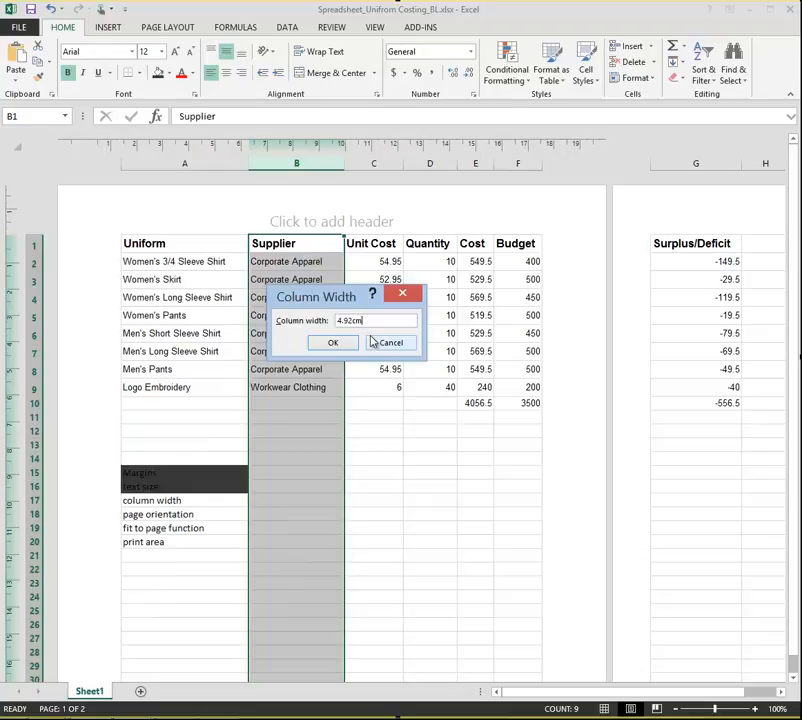
pyautogui.click(350, 344)
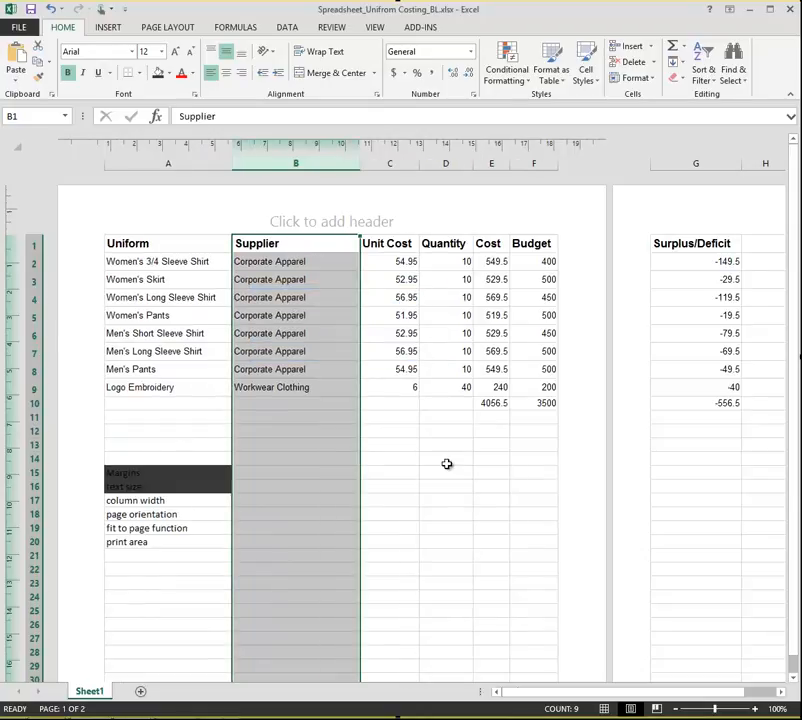
# - Review the text columns A:B against the number columns C:G, and inspect the Surplus/Deficit column G
pyautogui.click(440, 471)
pyautogui.moveTo(213, 163); pyautogui.dragTo(278, 163)
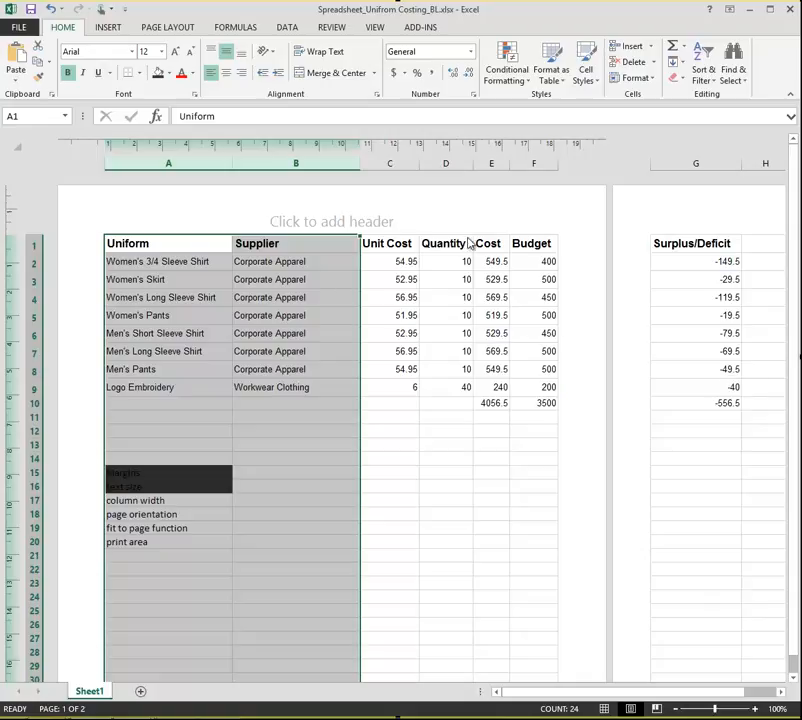
pyautogui.moveTo(403, 162); pyautogui.dragTo(720, 163)
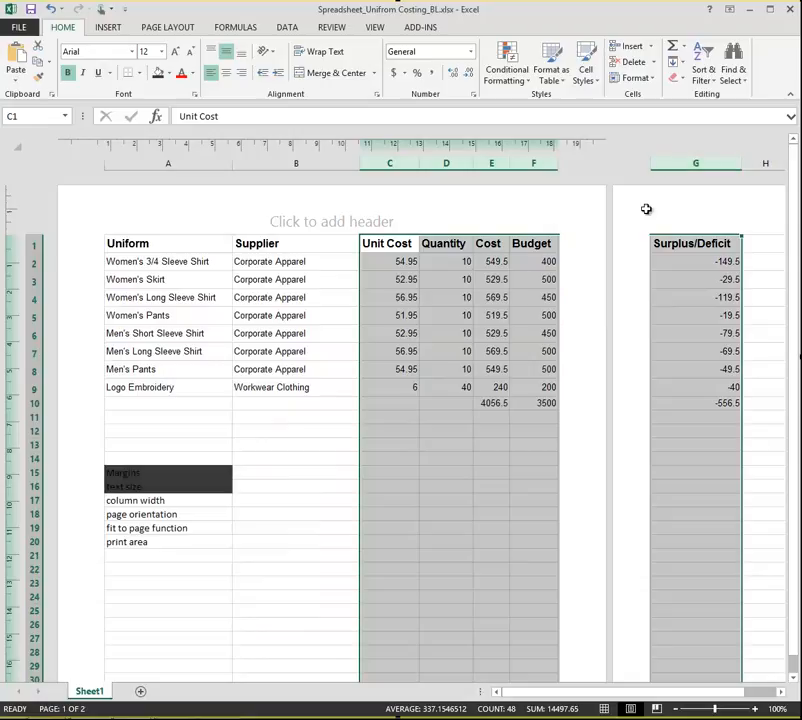
pyautogui.moveTo(549, 693); pyautogui.dragTo(655, 694)
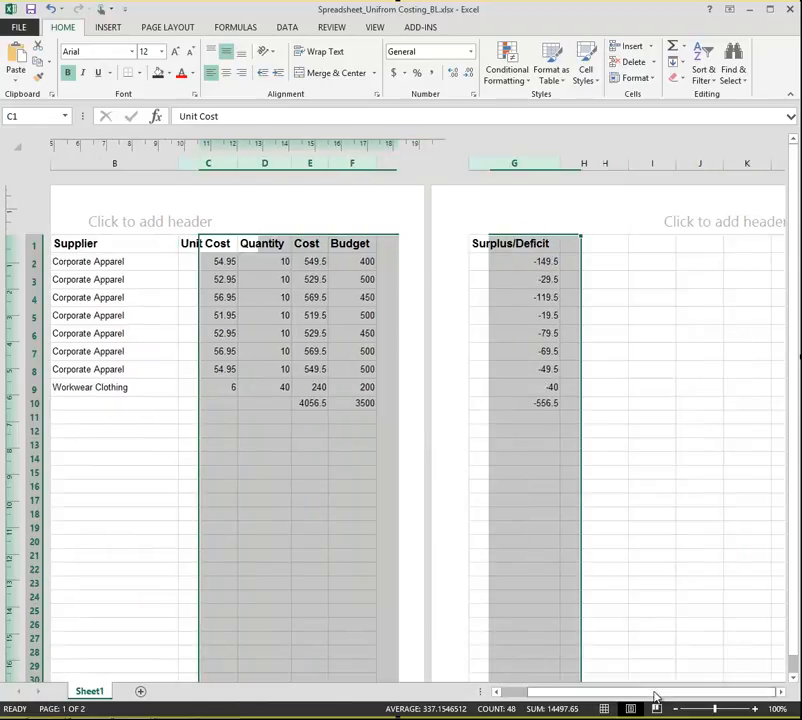
pyautogui.click(535, 245)
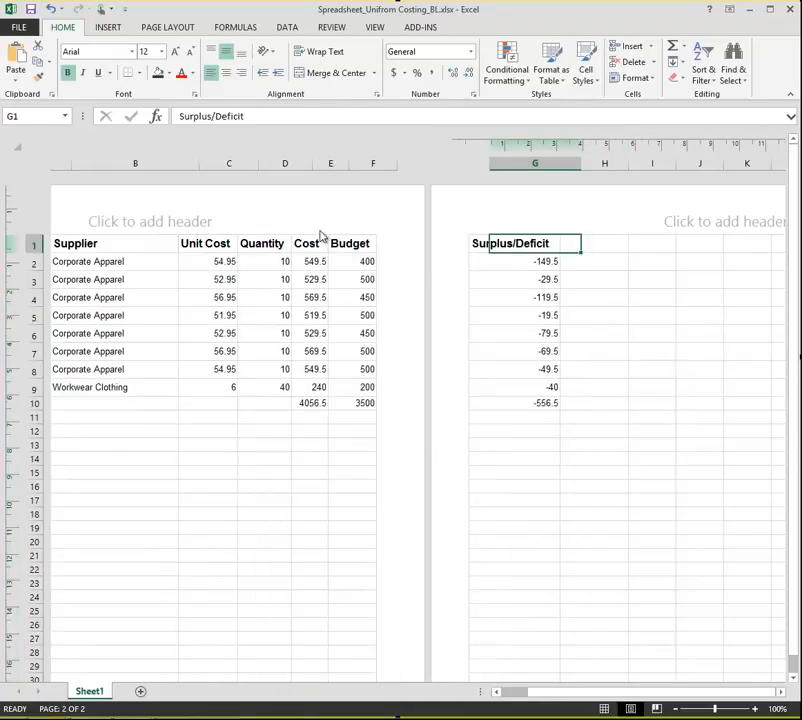
pyautogui.click(541, 292)
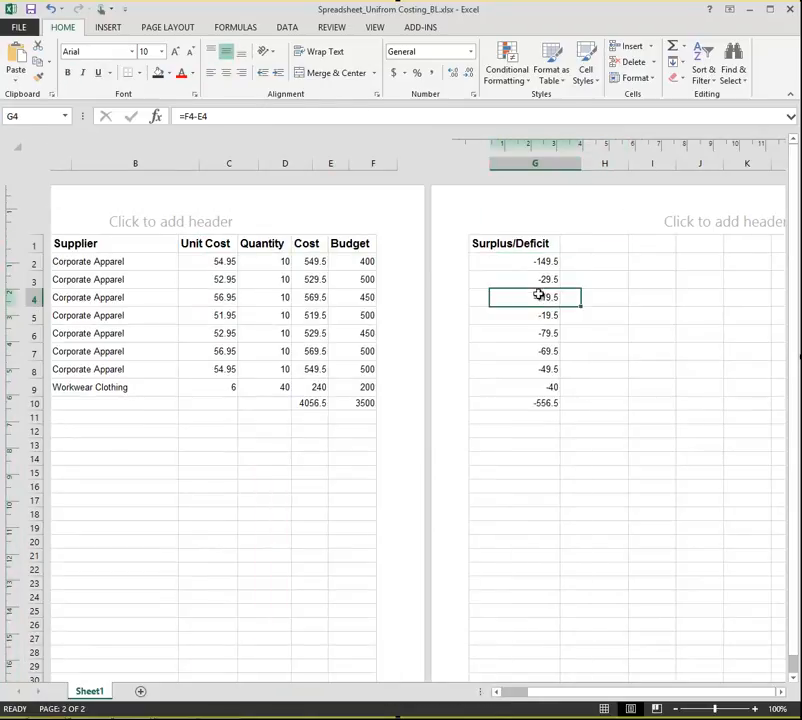
pyautogui.click(513, 244)
pyautogui.click(531, 155)
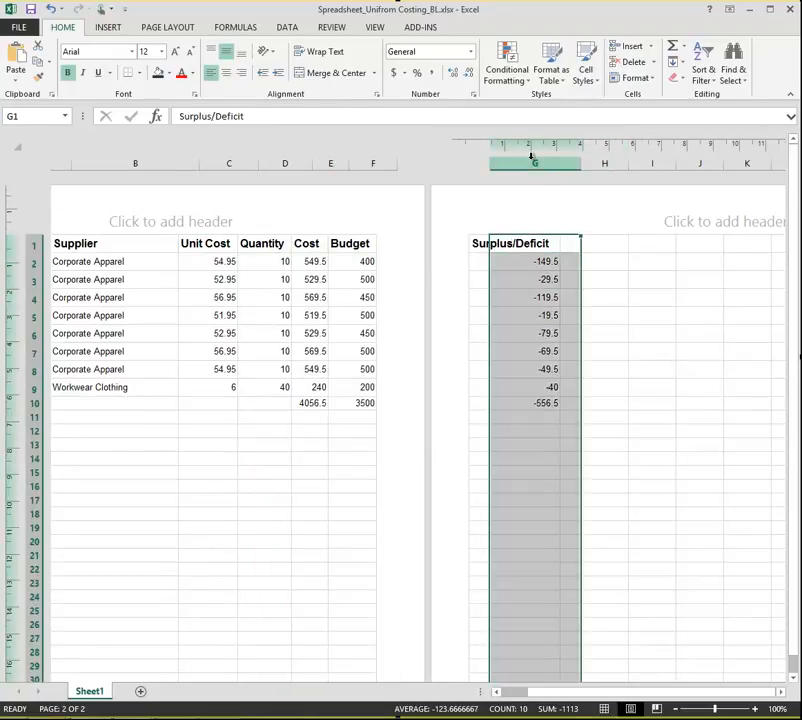
pyautogui.click(668, 338)
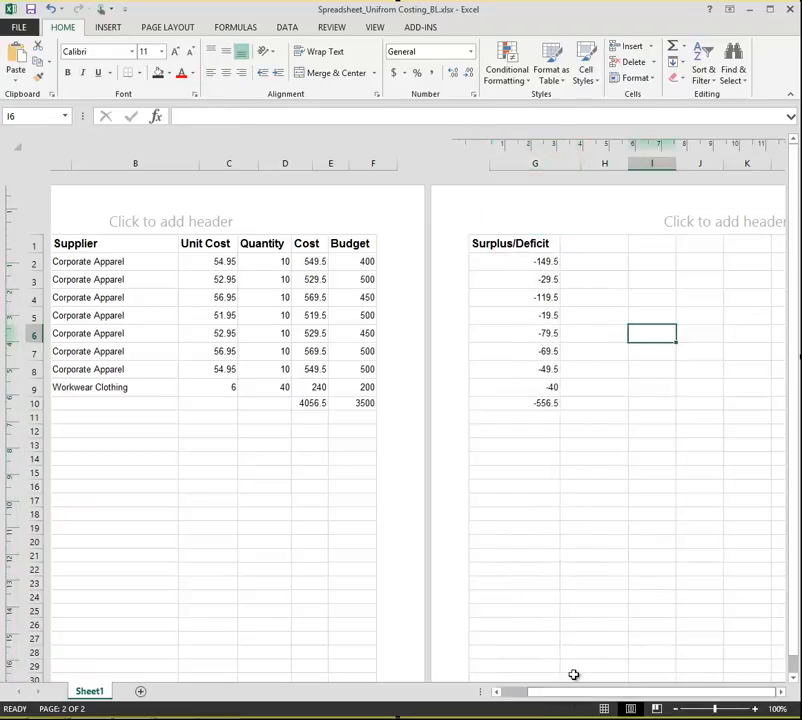
# - Look up the Surplus/Deficit column's width and set all of columns C to G to 3.49 cm
pyautogui.click(533, 160)
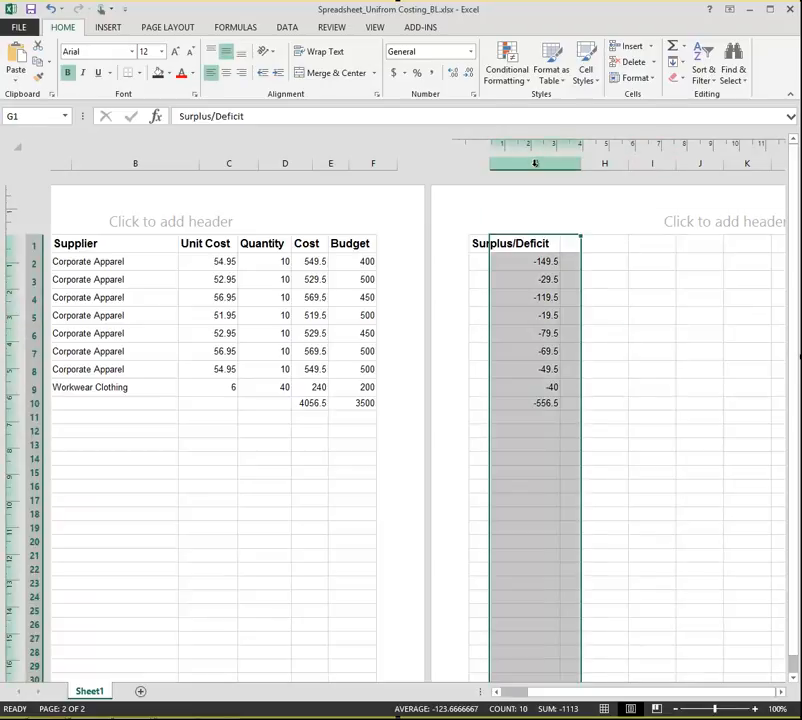
pyautogui.rightClick(535, 163)
pyautogui.click(585, 330)
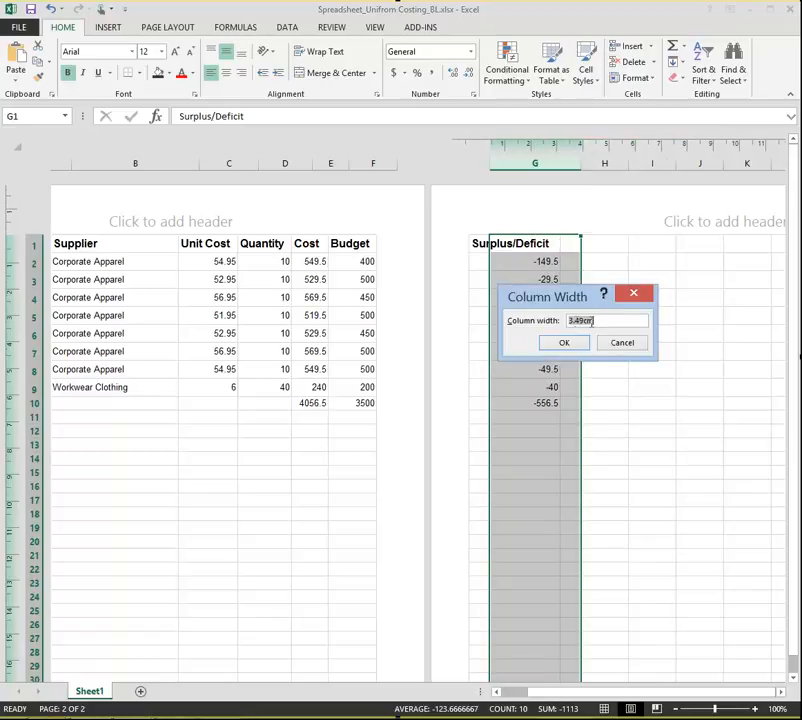
pyautogui.moveTo(607, 322); pyautogui.dragTo(566, 322)
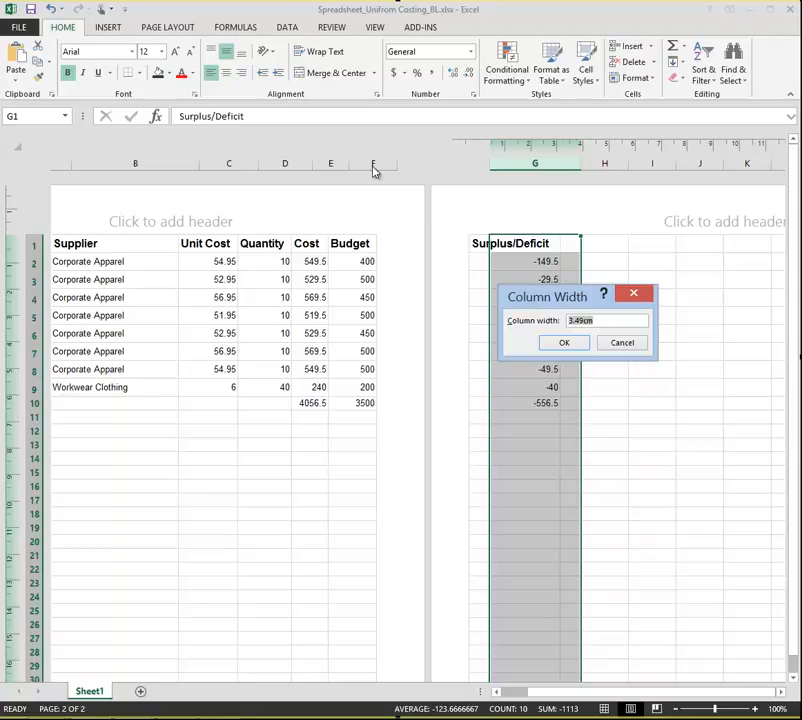
pyautogui.click(620, 343)
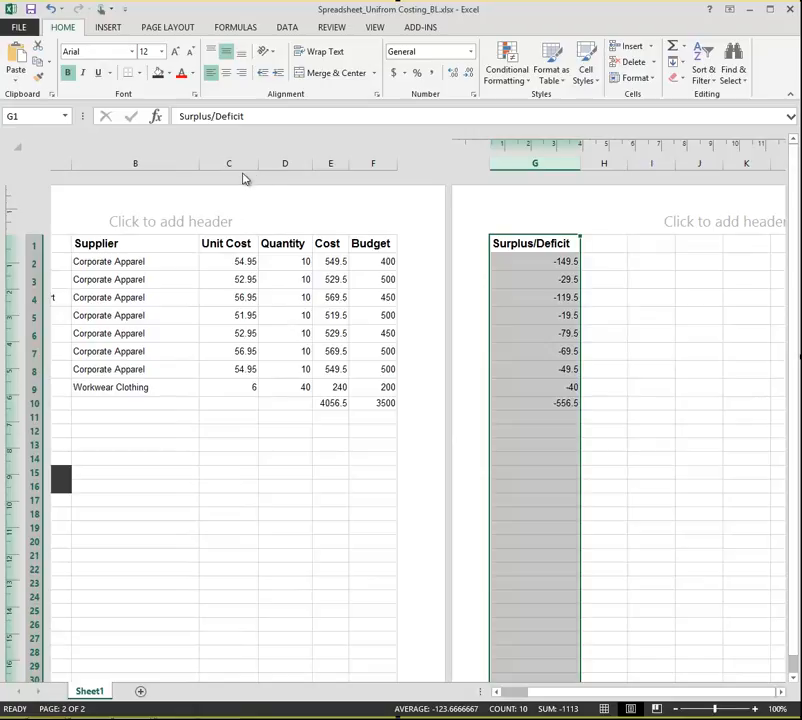
pyautogui.moveTo(238, 161); pyautogui.dragTo(528, 160)
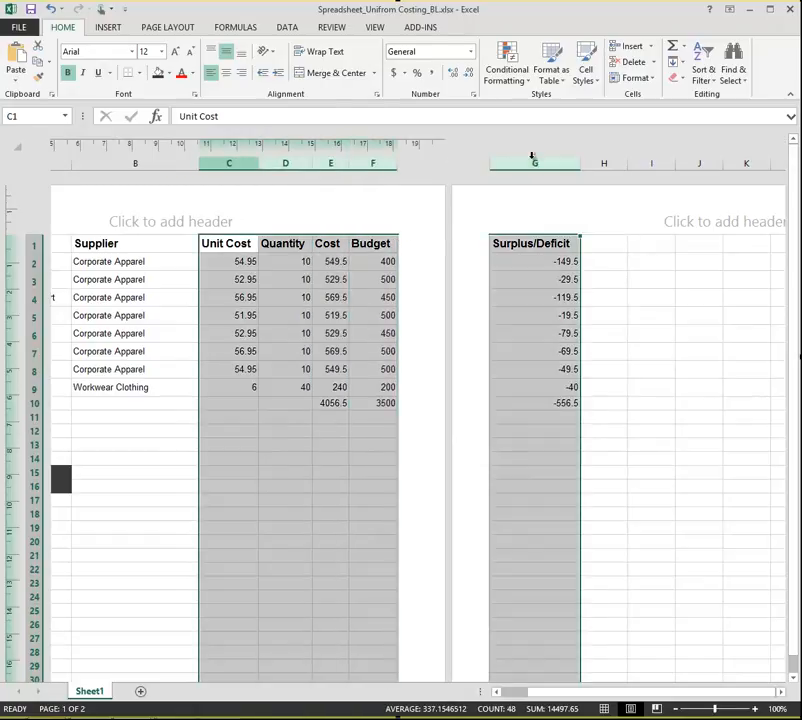
pyautogui.rightClick(538, 163)
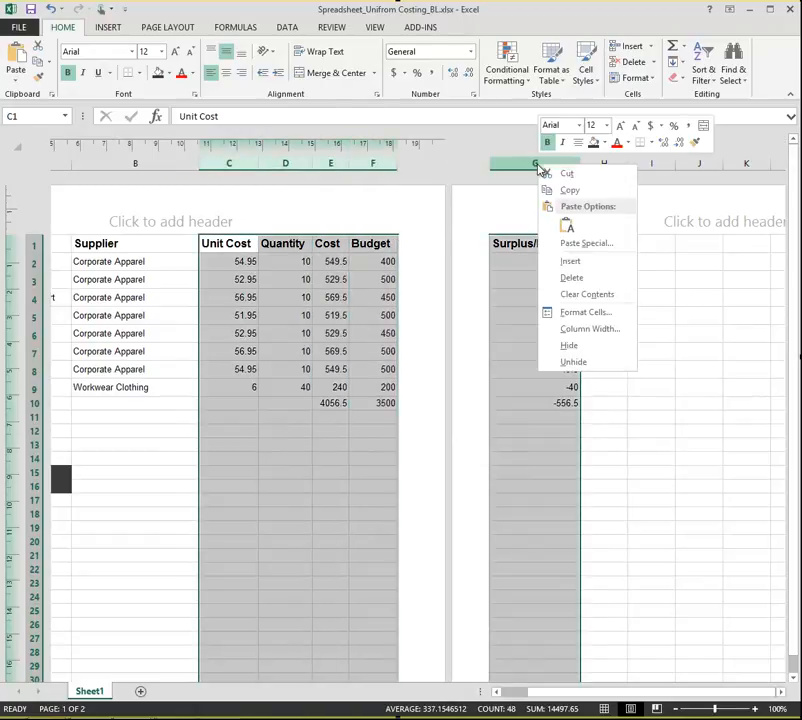
pyautogui.click(599, 332)
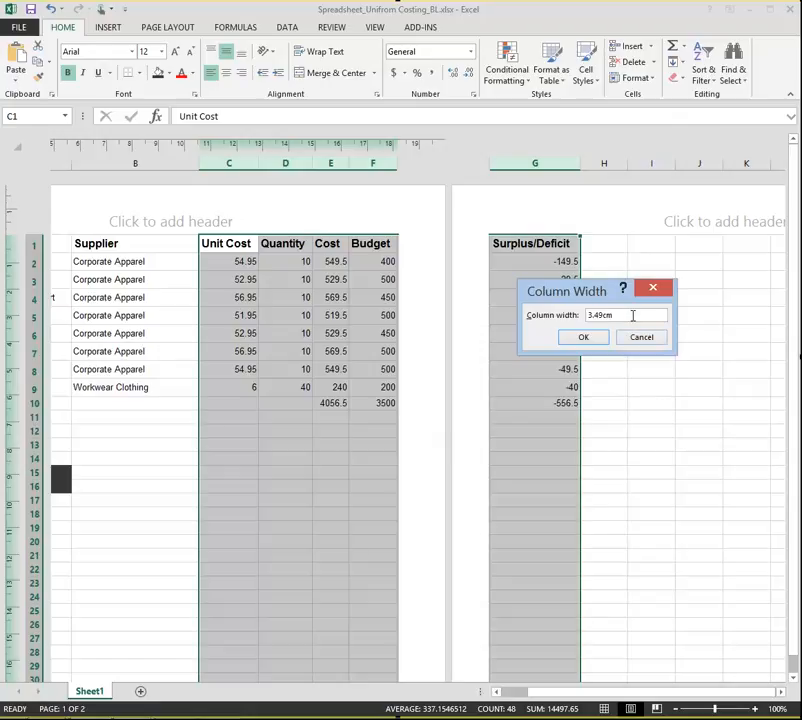
pyautogui.click(588, 337)
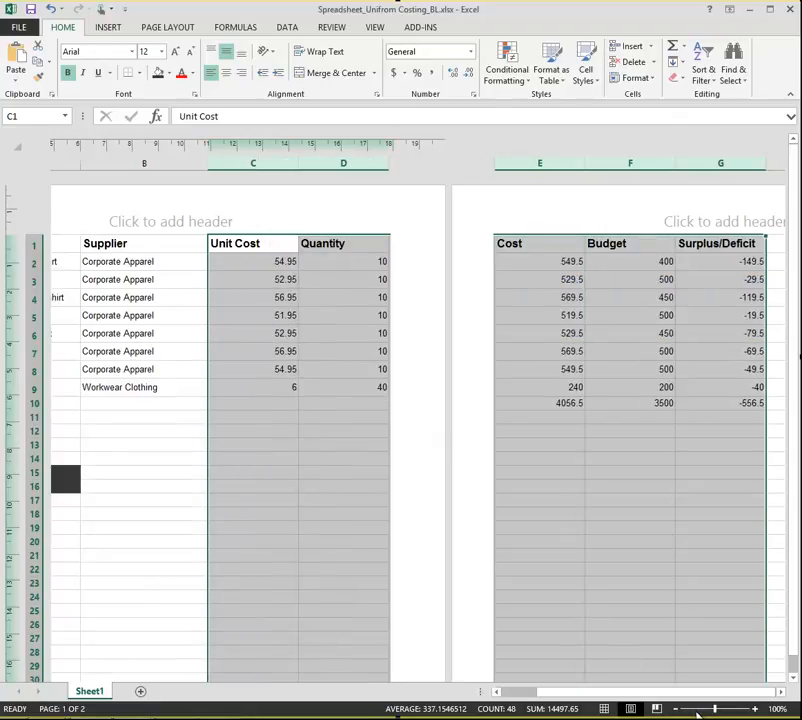
# - Check the shared column width of columns C to G, and select the Surplus/Deficit heading in G1
pyautogui.click(676, 709)
pyautogui.click(676, 709)
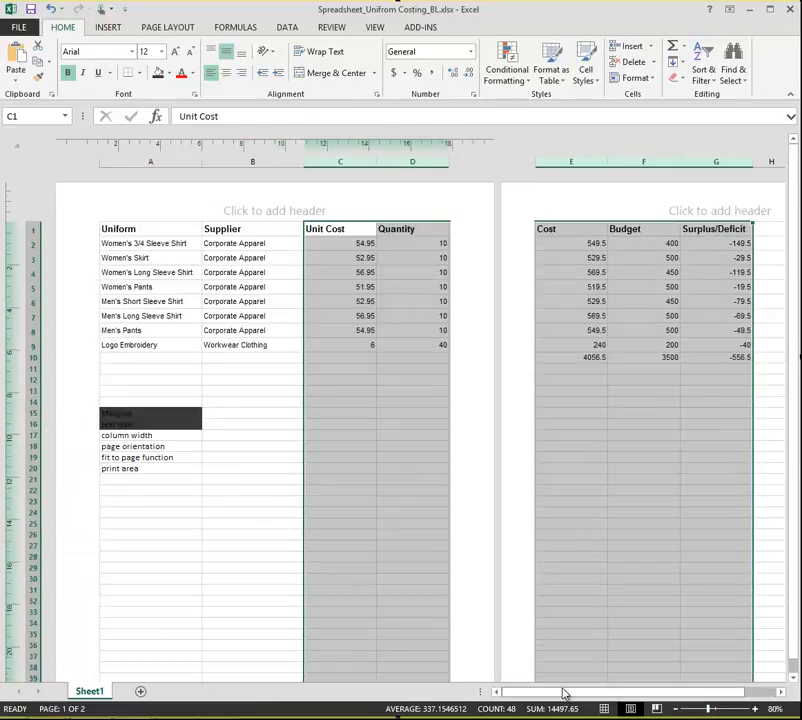
pyautogui.click(212, 458)
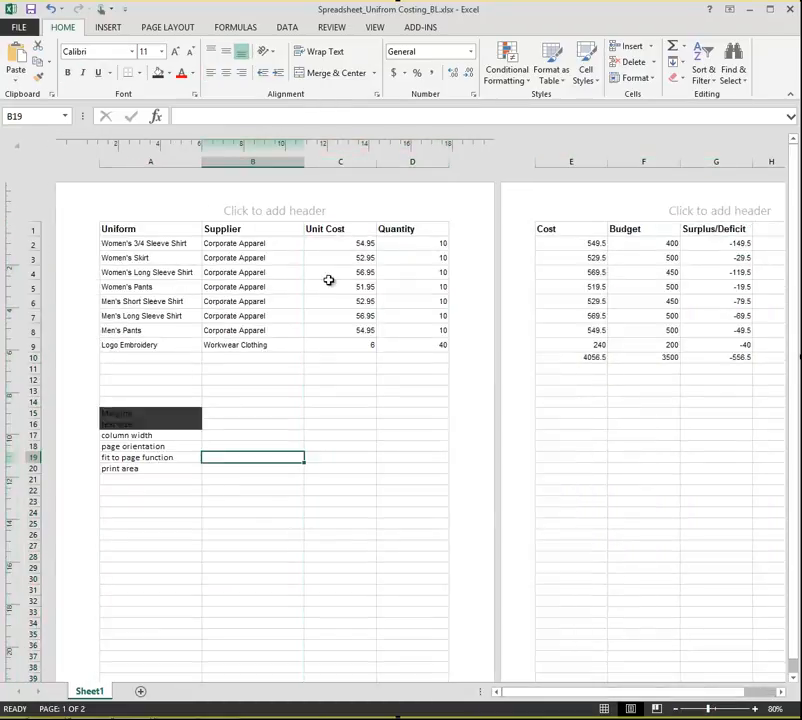
pyautogui.moveTo(345, 162); pyautogui.dragTo(697, 188)
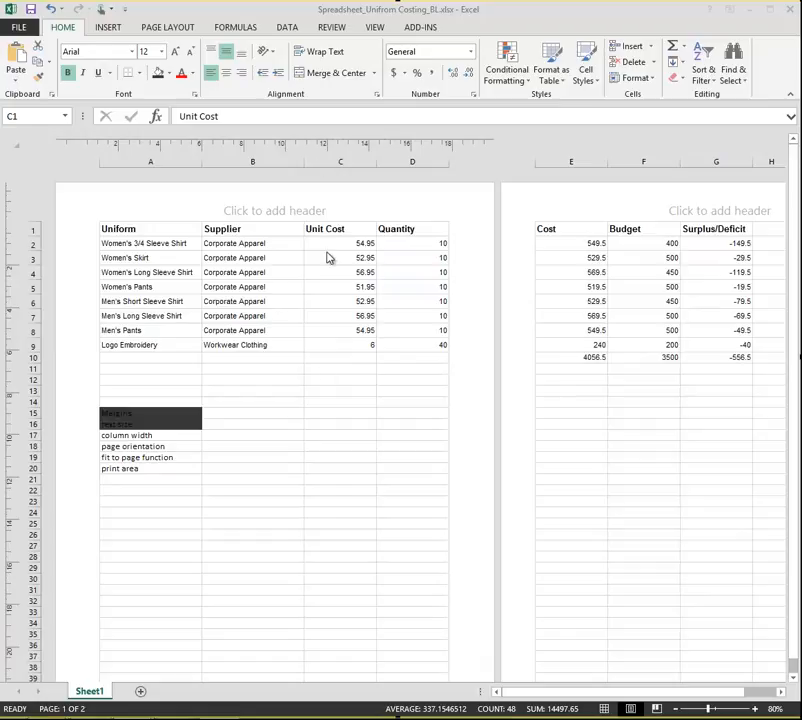
pyautogui.click(354, 181)
pyautogui.rightClick(354, 163)
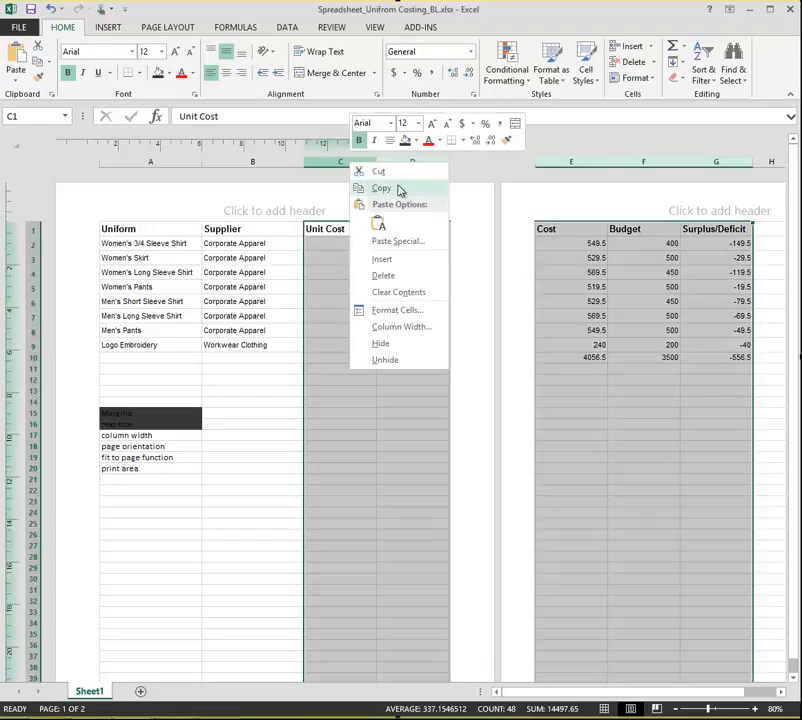
pyautogui.click(421, 329)
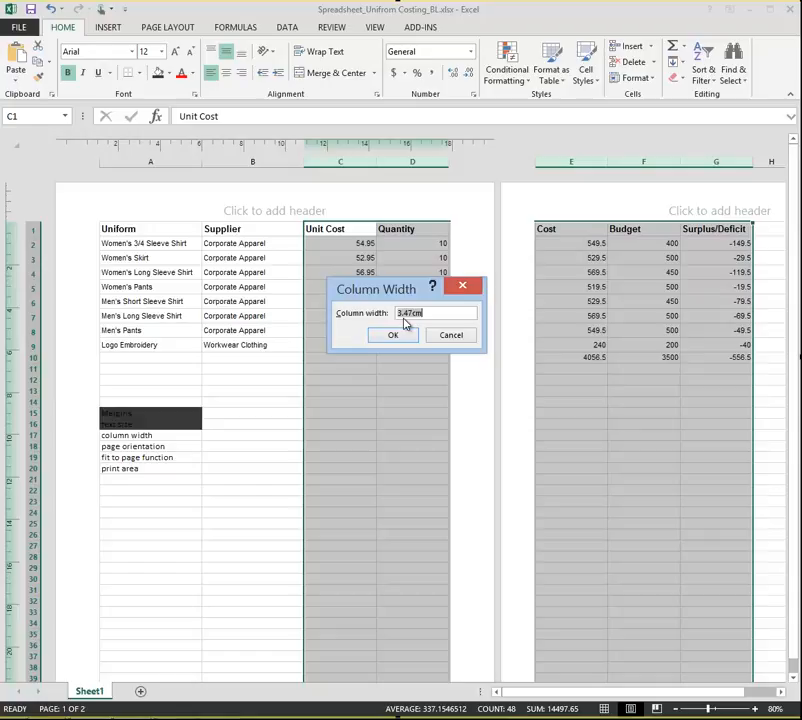
pyautogui.click(451, 335)
pyautogui.click(713, 230)
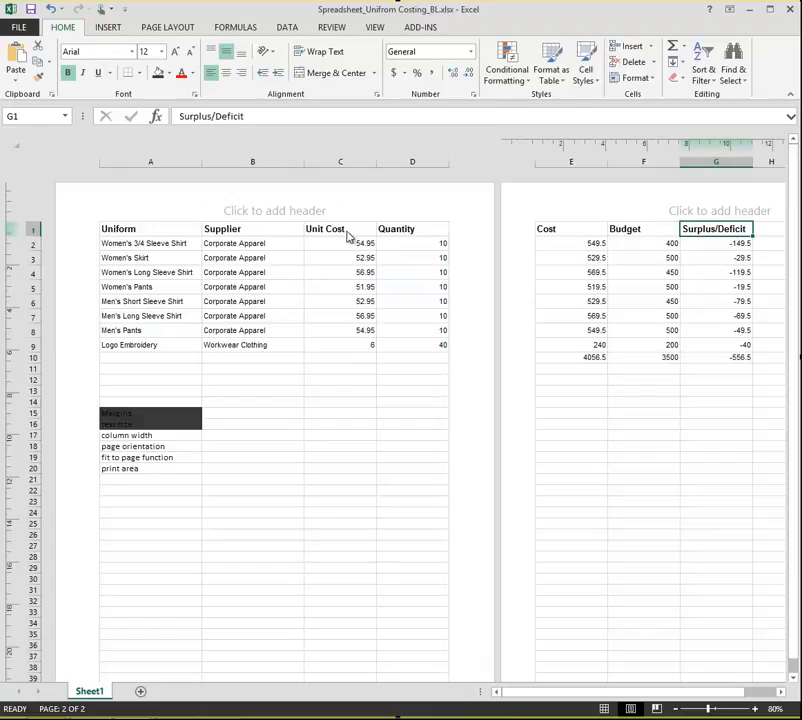
# - Compare the number columns C:G with the text columns A:B, and mark the column width item in A17 with the dark fill
pyautogui.moveTo(349, 158); pyautogui.dragTo(742, 178)
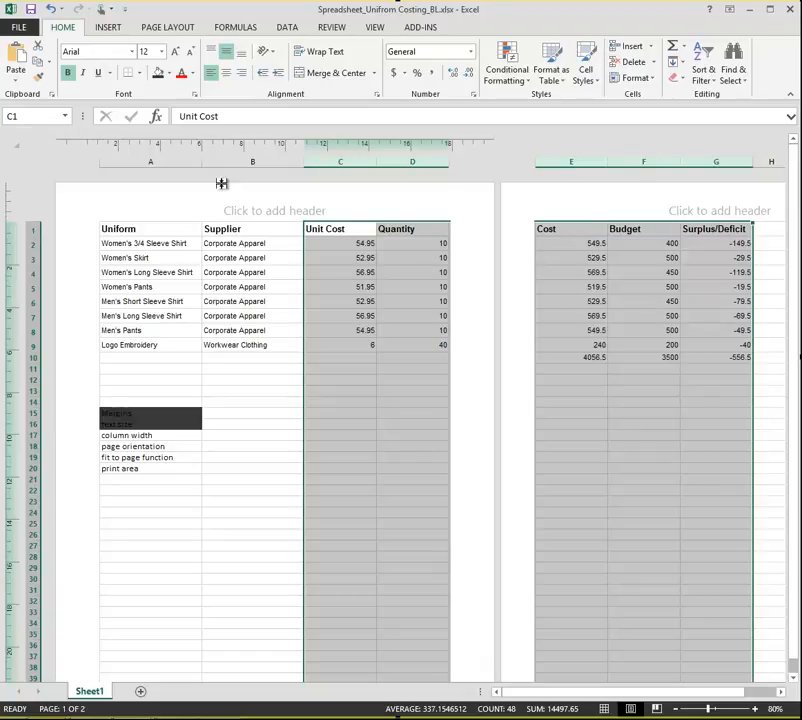
pyautogui.moveTo(162, 160); pyautogui.dragTo(264, 158)
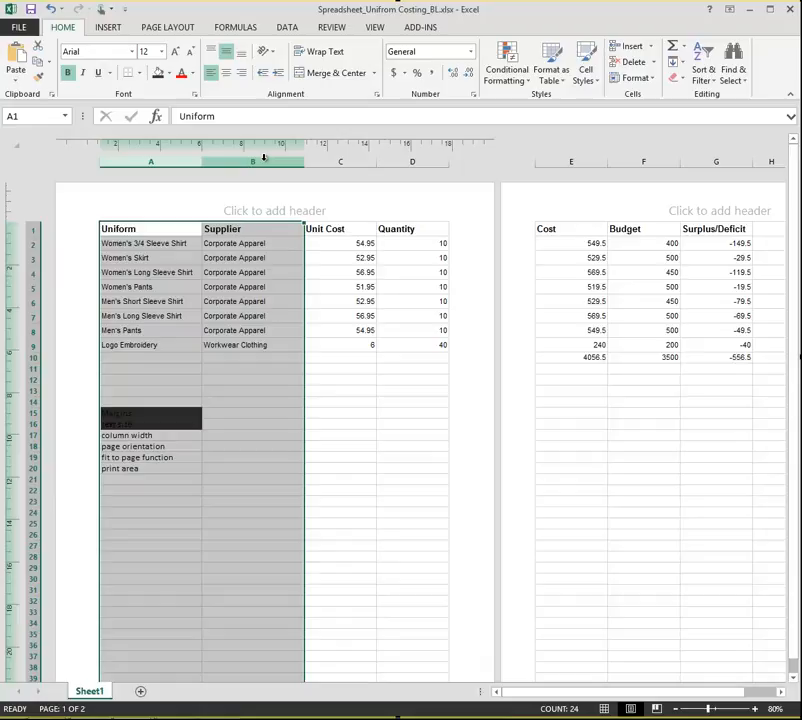
pyautogui.click(152, 436)
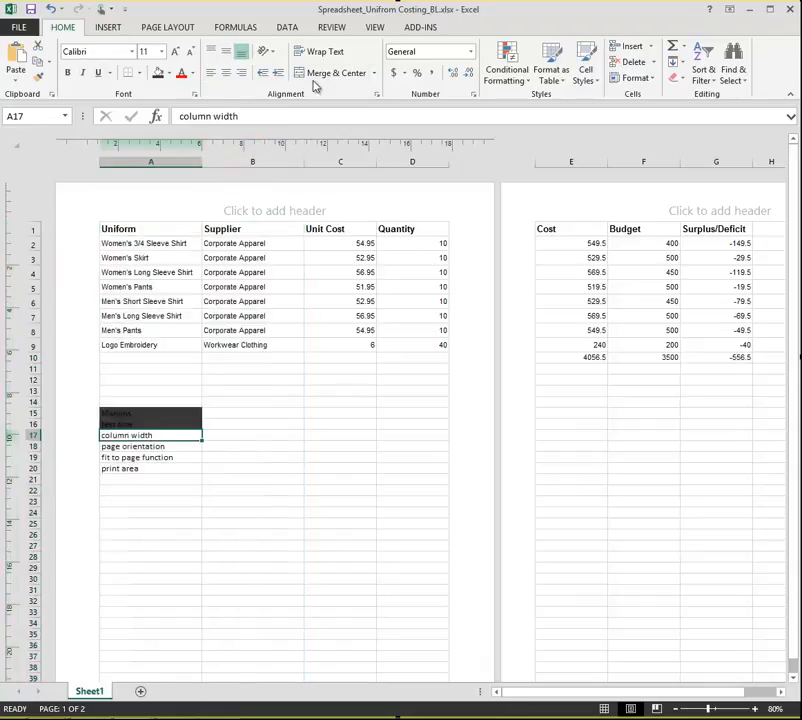
pyautogui.click(157, 73)
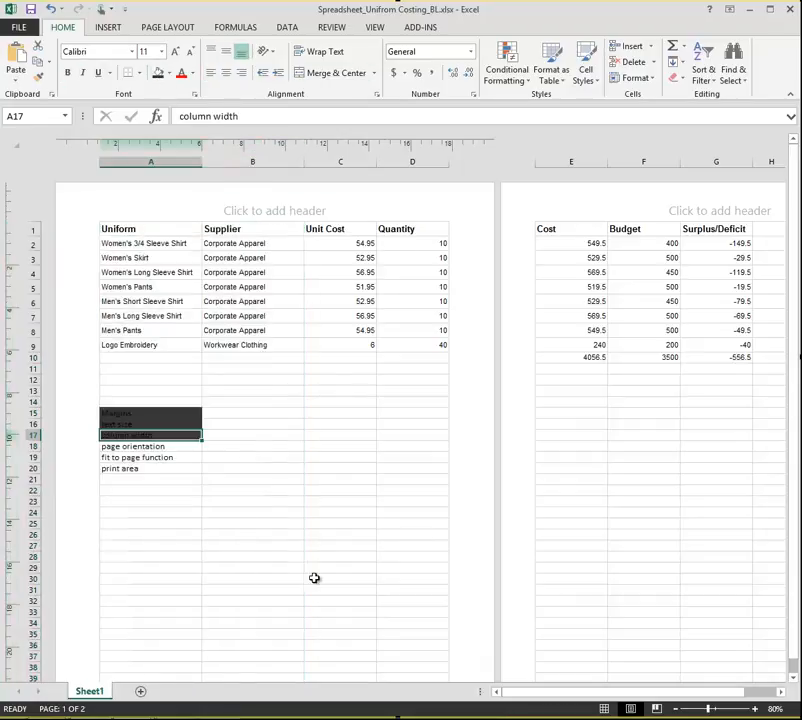
# - Copy "page orientation" from A18, search for it in the Style Guide Extract in Word, and strike through rule 5.2 on landscape orientation
pyautogui.click(136, 448)
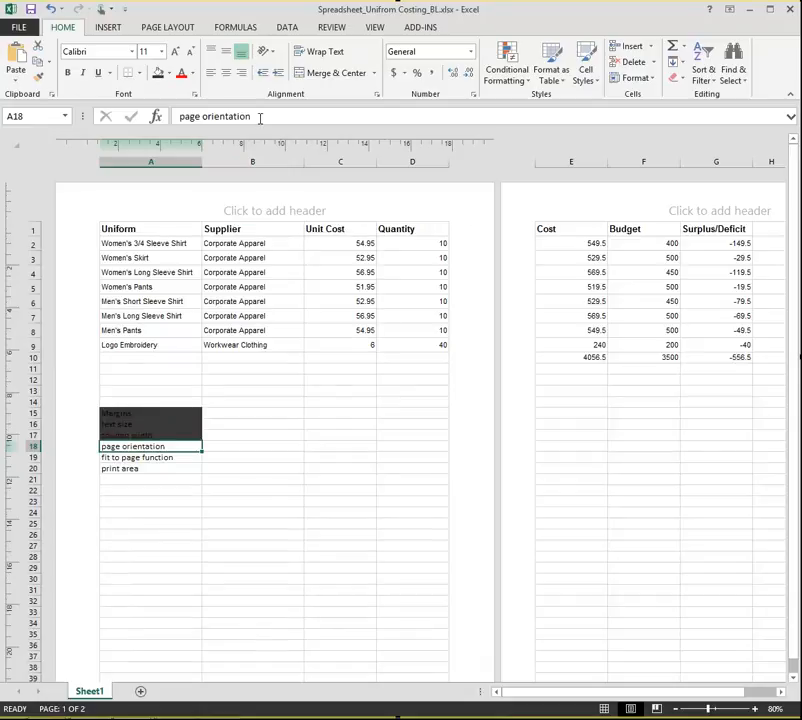
pyautogui.moveTo(260, 118); pyautogui.dragTo(179, 117)
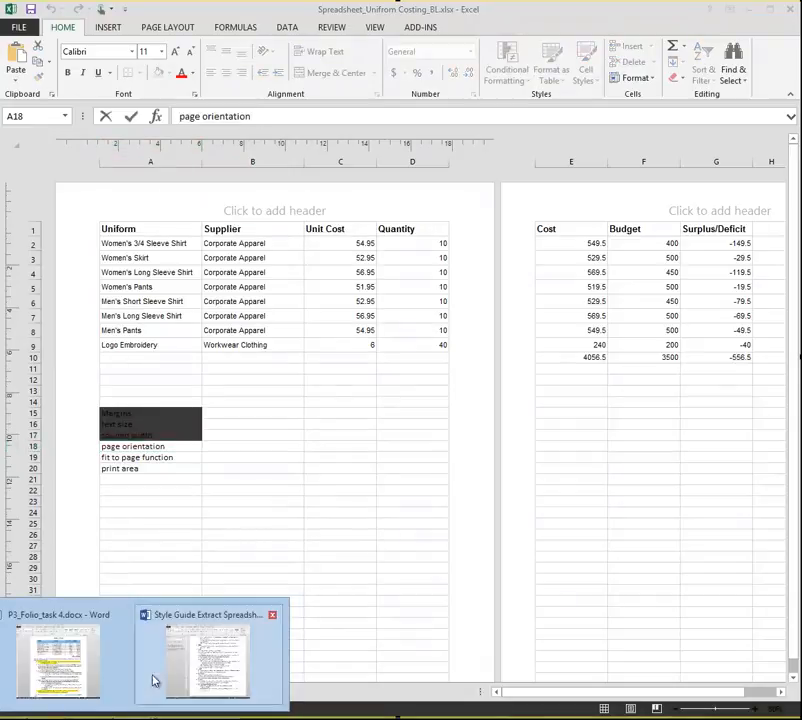
pyautogui.click(213, 665)
pyautogui.click(93, 146)
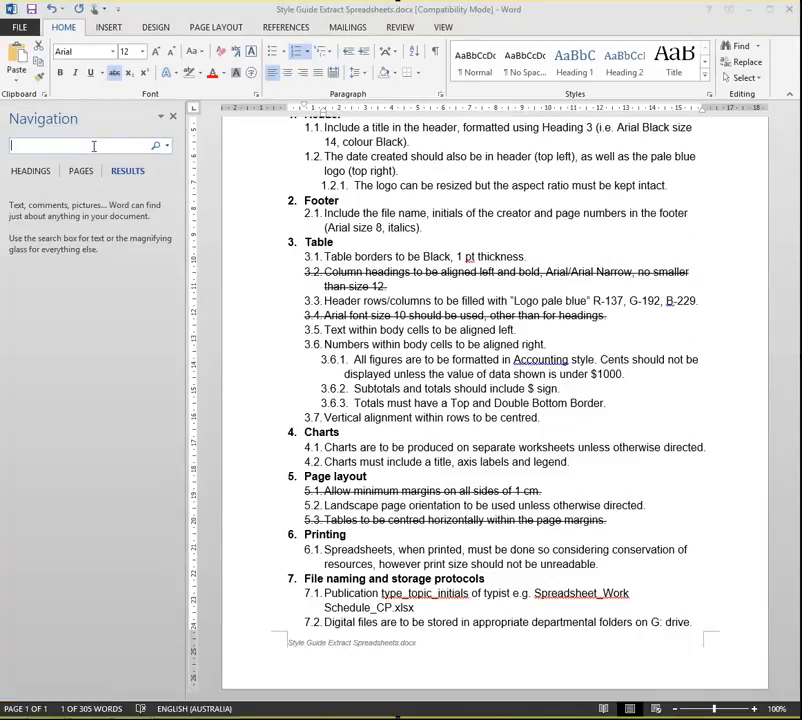
pyautogui.hotkey('ctrl', 'v')
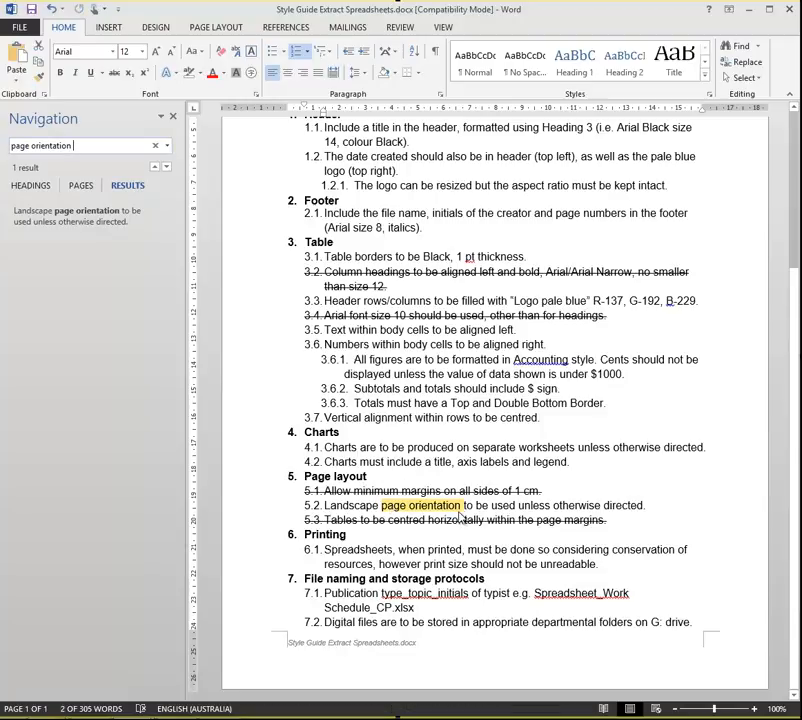
pyautogui.moveTo(655, 503); pyautogui.dragTo(310, 506)
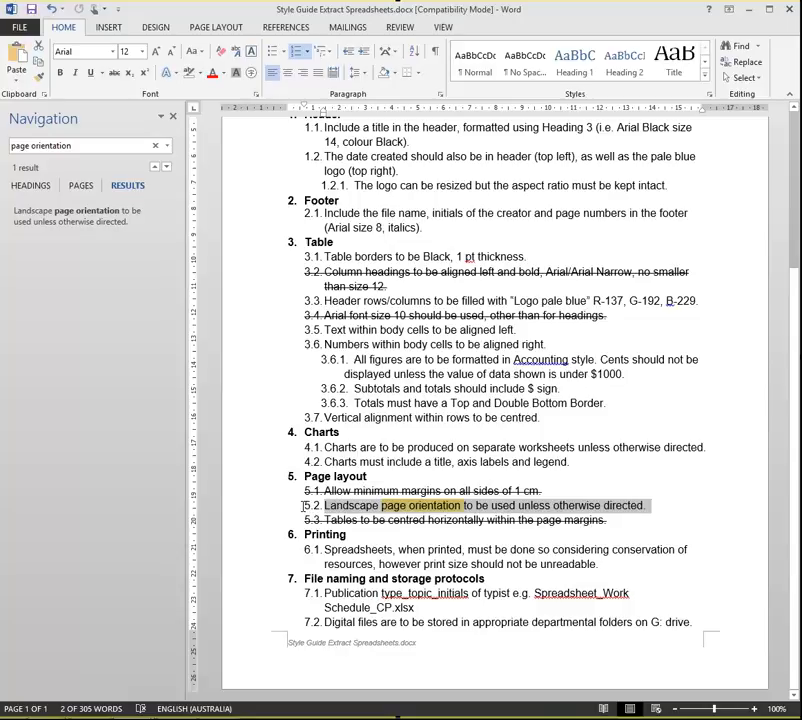
pyautogui.click(114, 72)
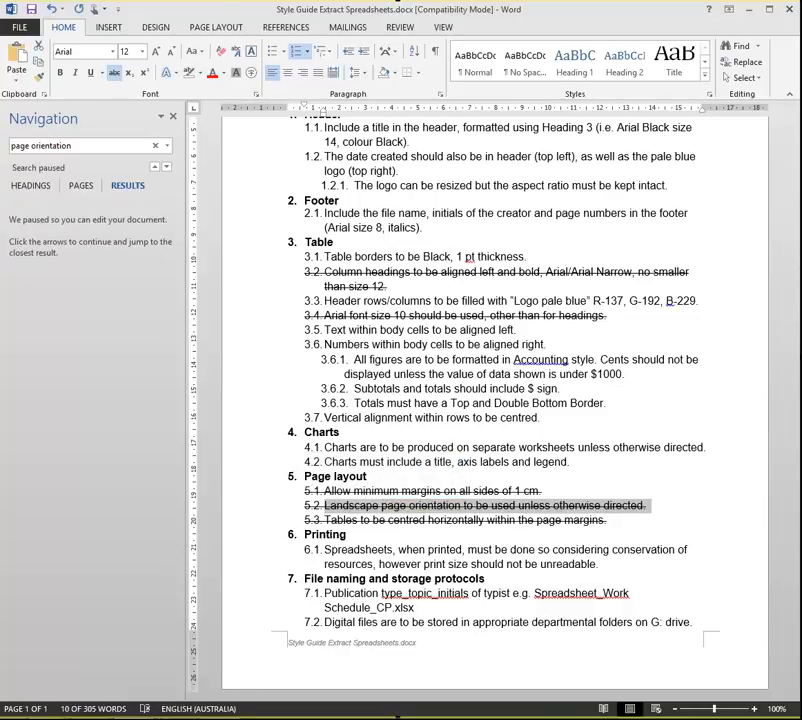
# - Return to the costing workbook in Excel, leave the A18 cell edit, and set the page orientation to Landscape
pyautogui.hotkey('alt', 'Tab')
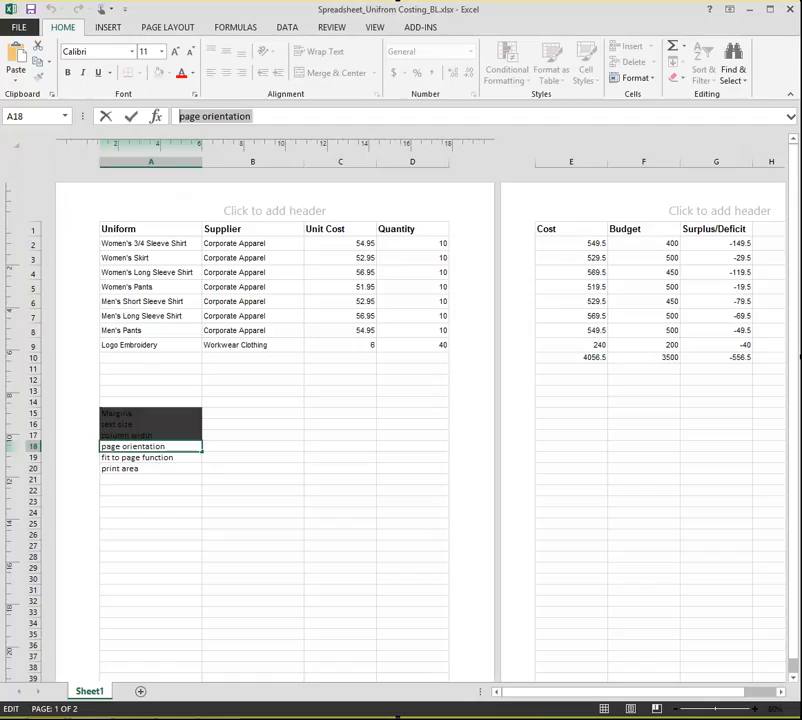
pyautogui.click(160, 30)
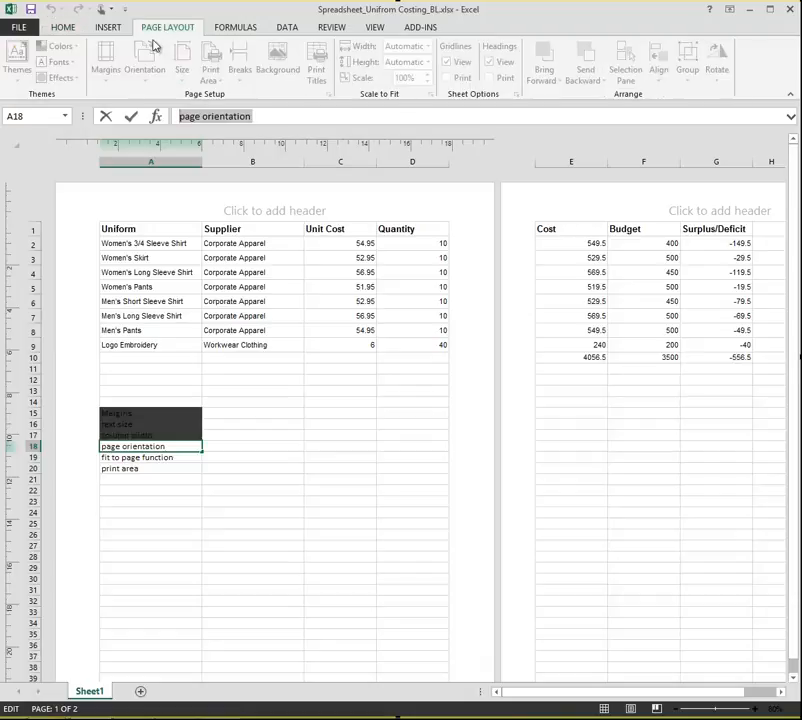
pyautogui.click(290, 446)
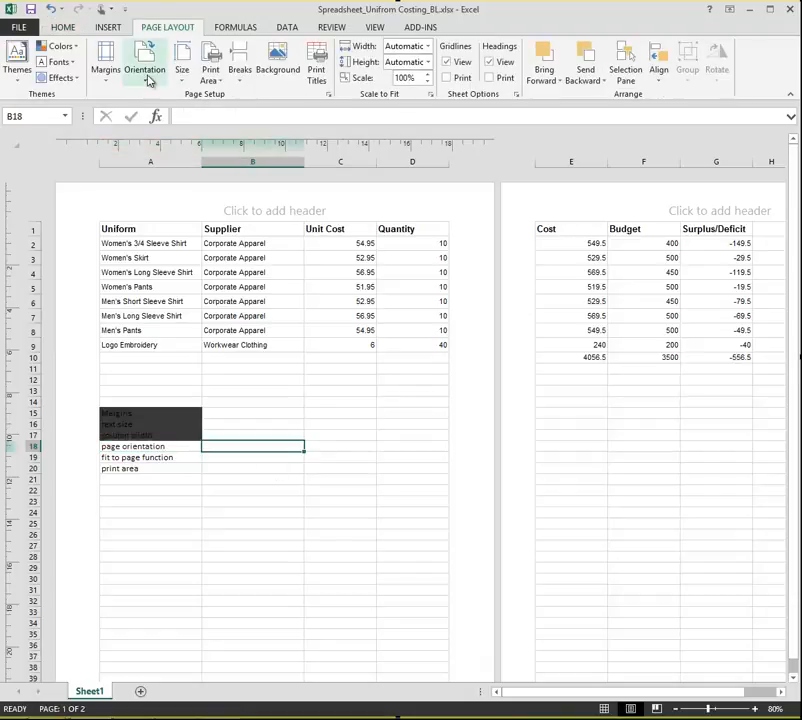
pyautogui.click(149, 78)
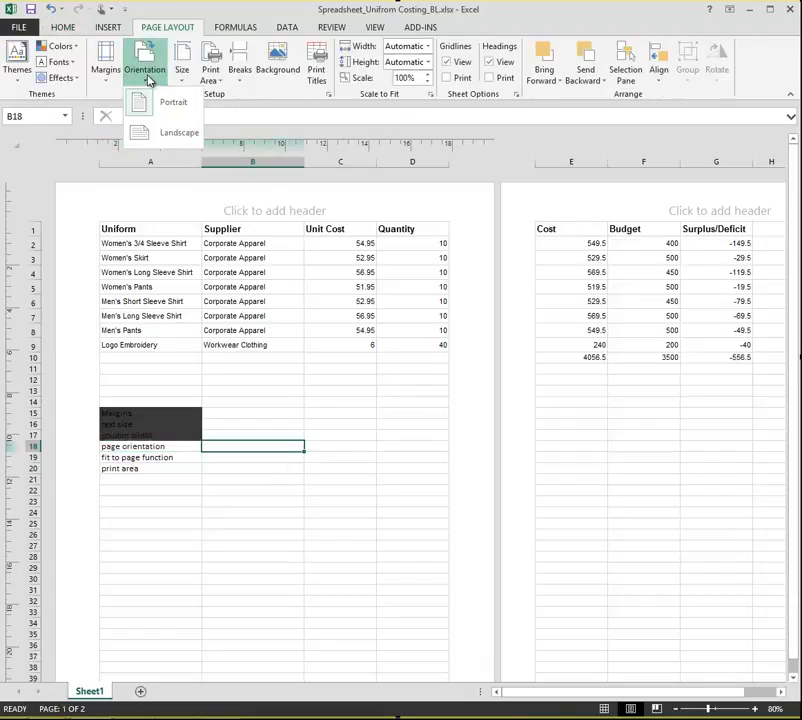
pyautogui.click(155, 138)
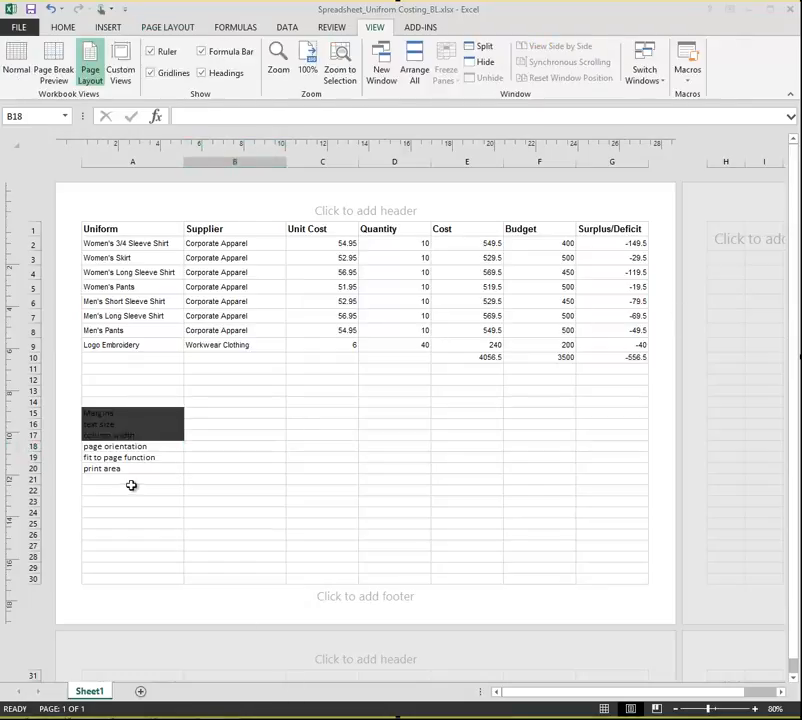
# - Mark the page orientation item in A18 with the dark fill
pyautogui.click(126, 446)
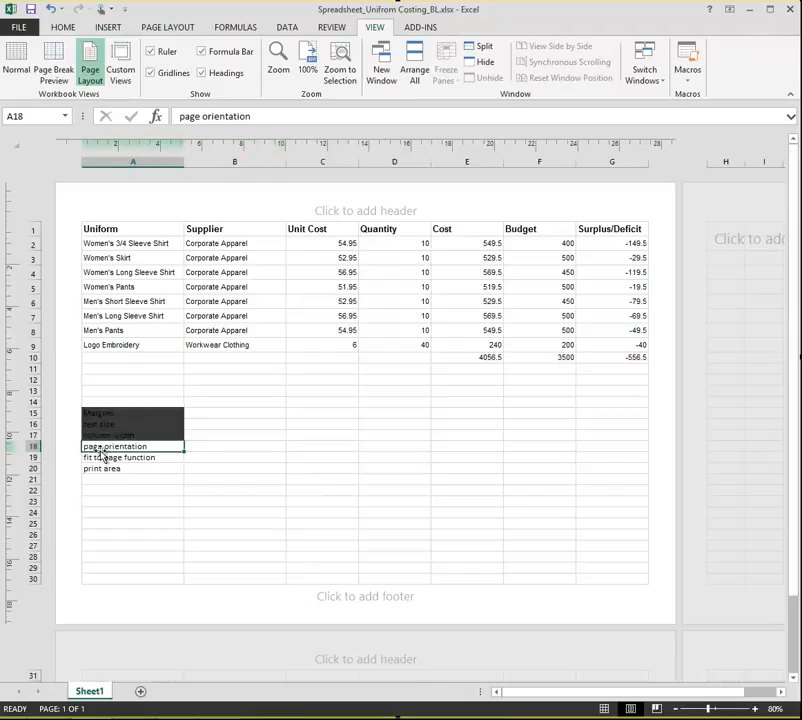
pyautogui.click(66, 31)
pyautogui.click(161, 75)
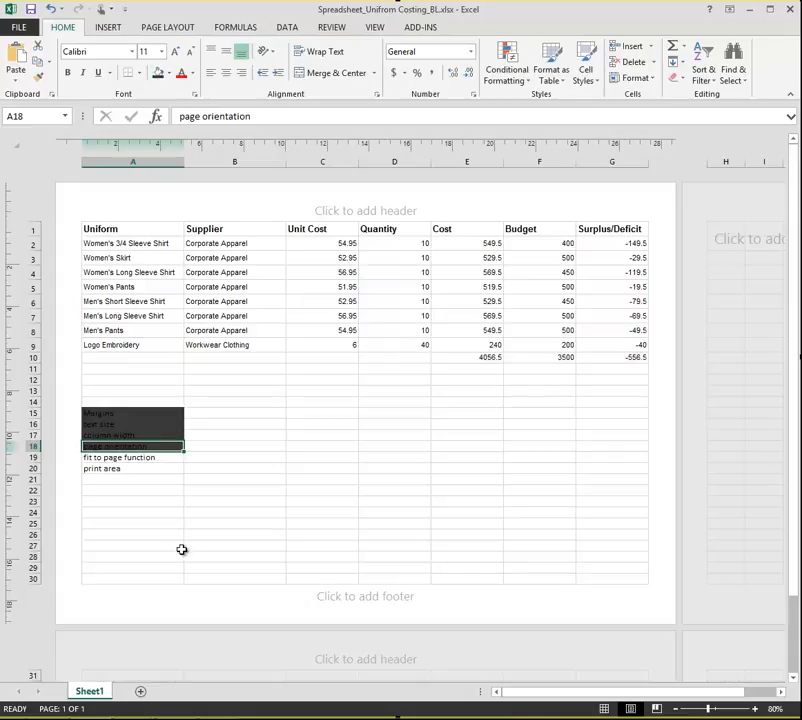
# - Review the remaining checklist items in A19:A20, fit to page function and print area, and look at the Print Area options
pyautogui.moveTo(111, 457); pyautogui.dragTo(116, 470)
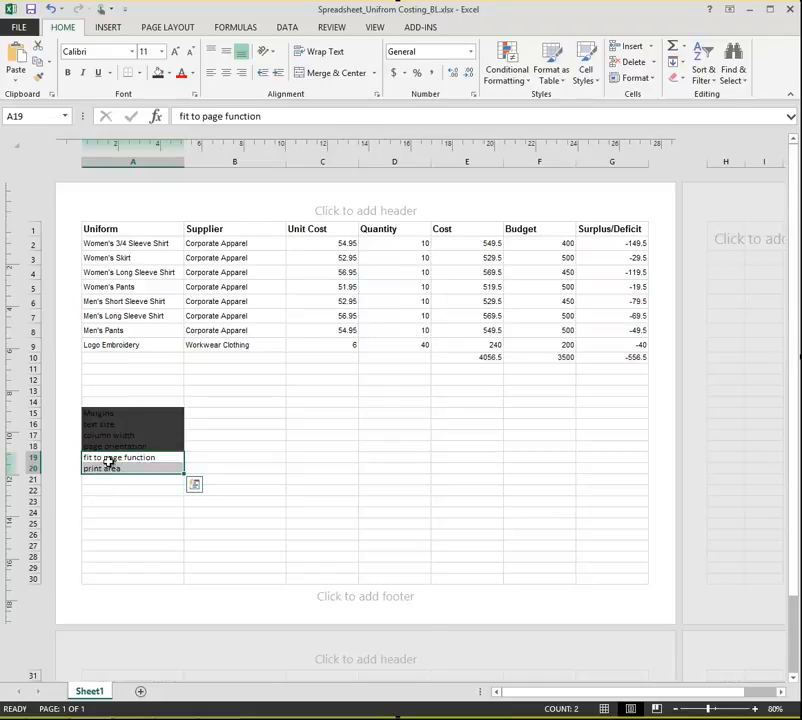
pyautogui.click(370, 477)
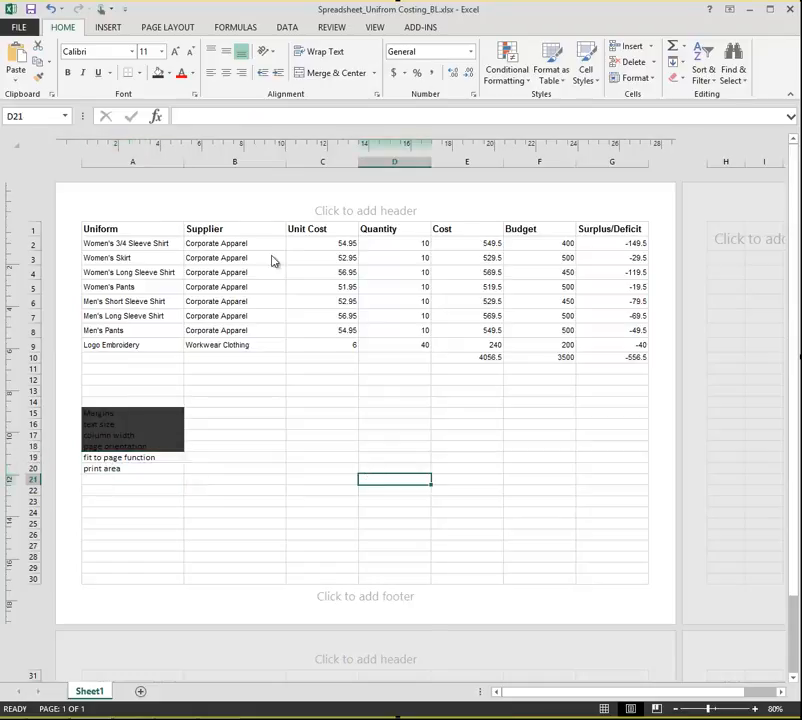
pyautogui.click(166, 29)
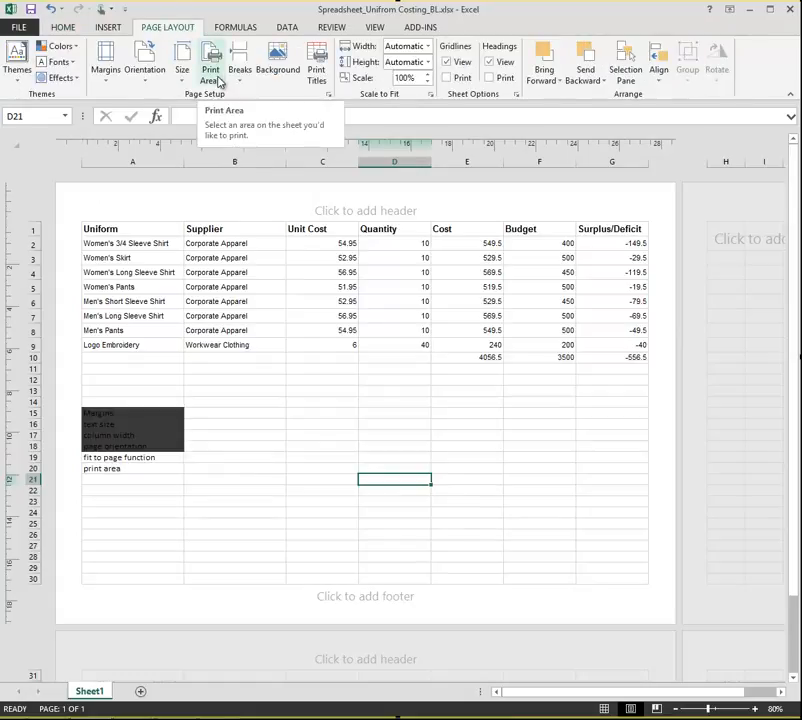
pyautogui.click(218, 82)
pyautogui.click(220, 82)
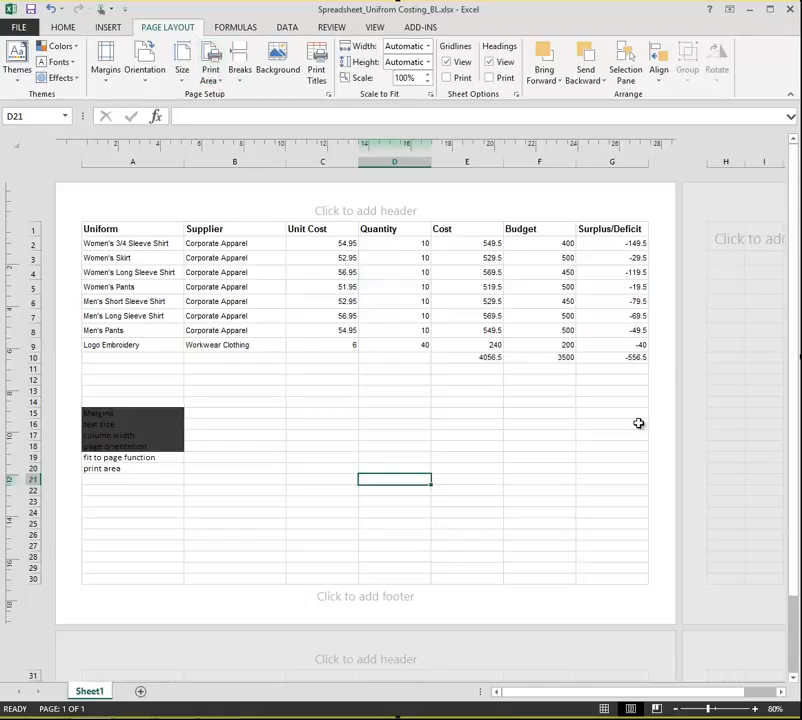
# - Examine the empty pages below and beside the costing table, and return to the start of the sheet
pyautogui.moveTo(250, 477); pyautogui.dragTo(249, 473)
pyautogui.scroll(-20, 250, 473)
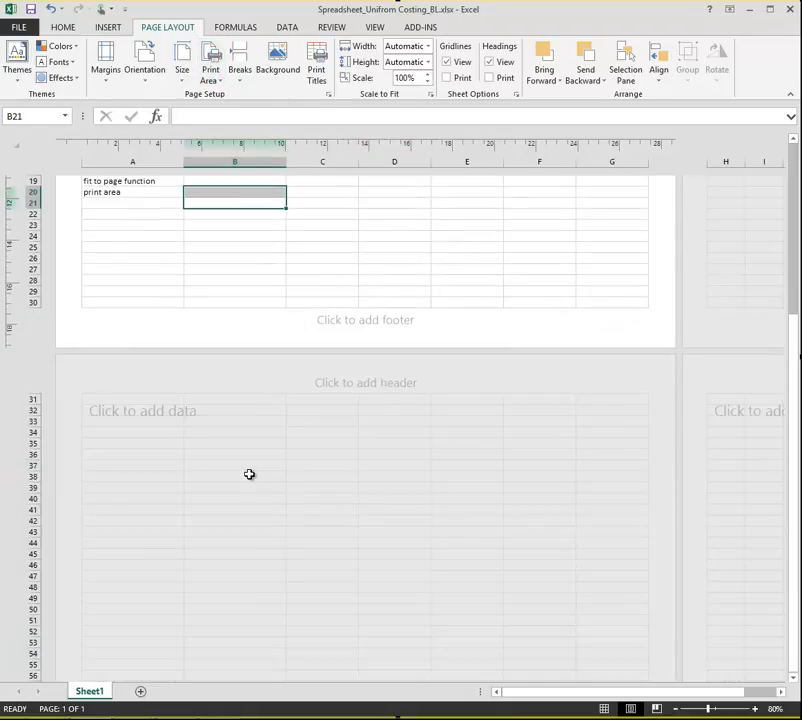
pyautogui.scroll(-20, 258, 470)
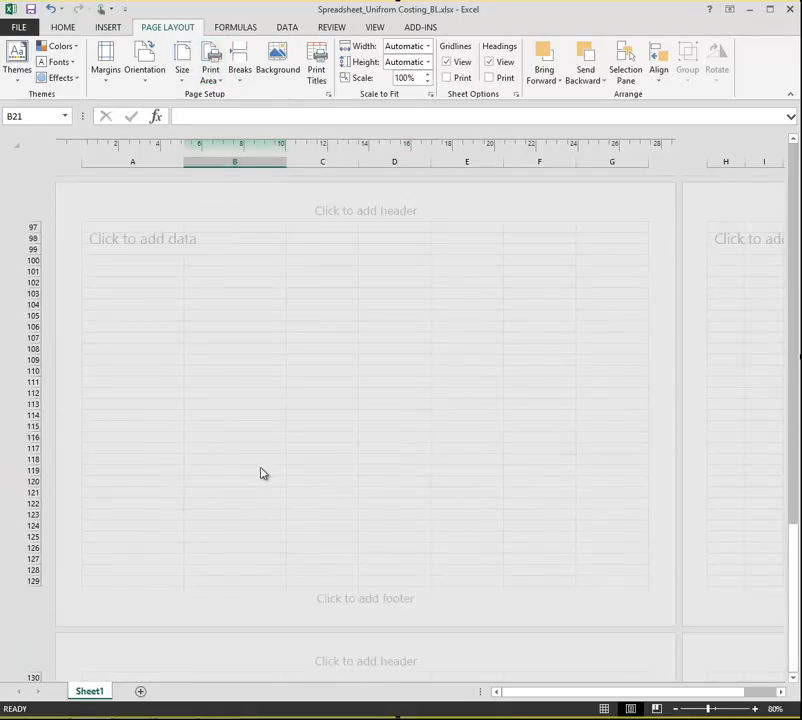
pyautogui.scroll(-20, 268, 470)
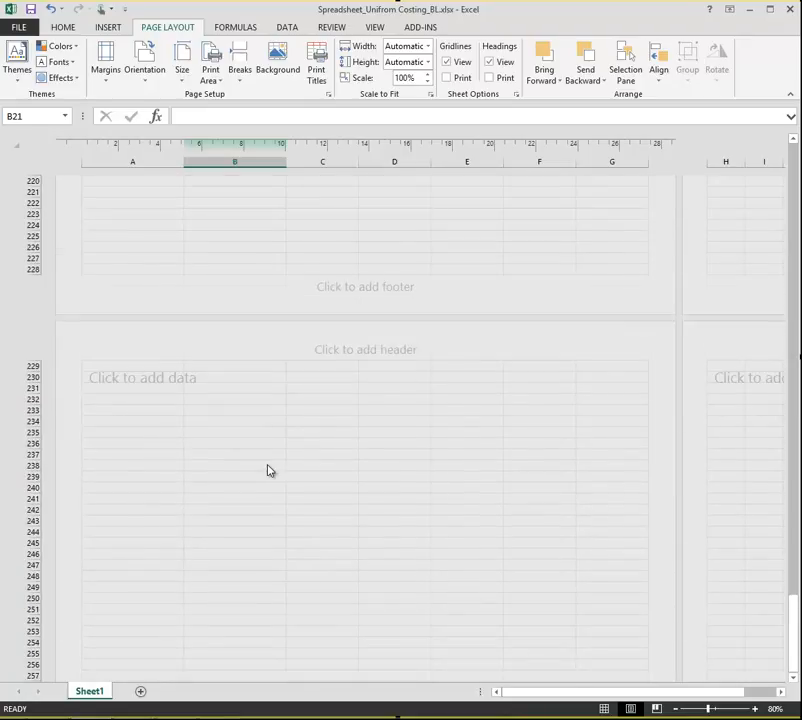
pyautogui.scroll(-20, 311, 466)
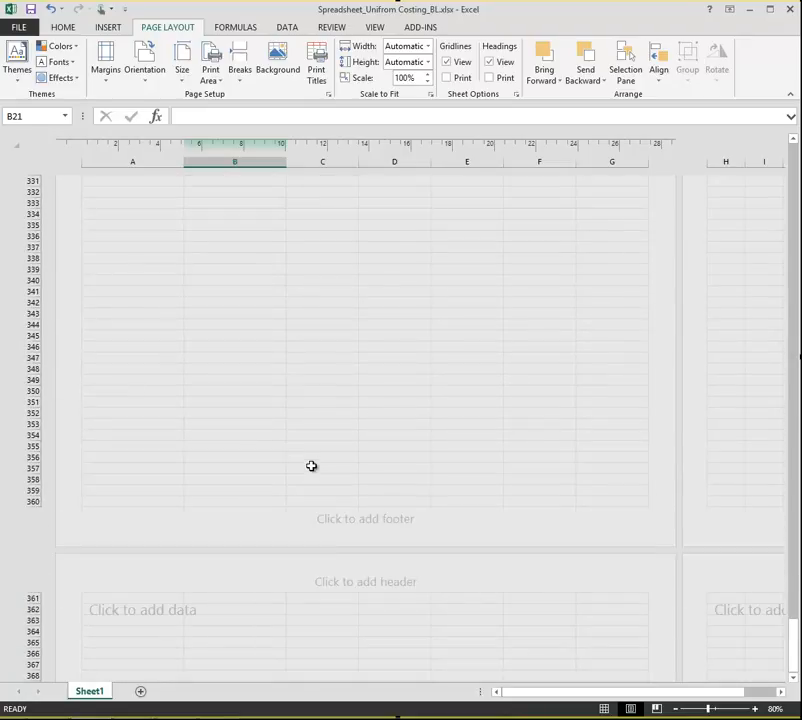
pyautogui.scroll(-18, 311, 466)
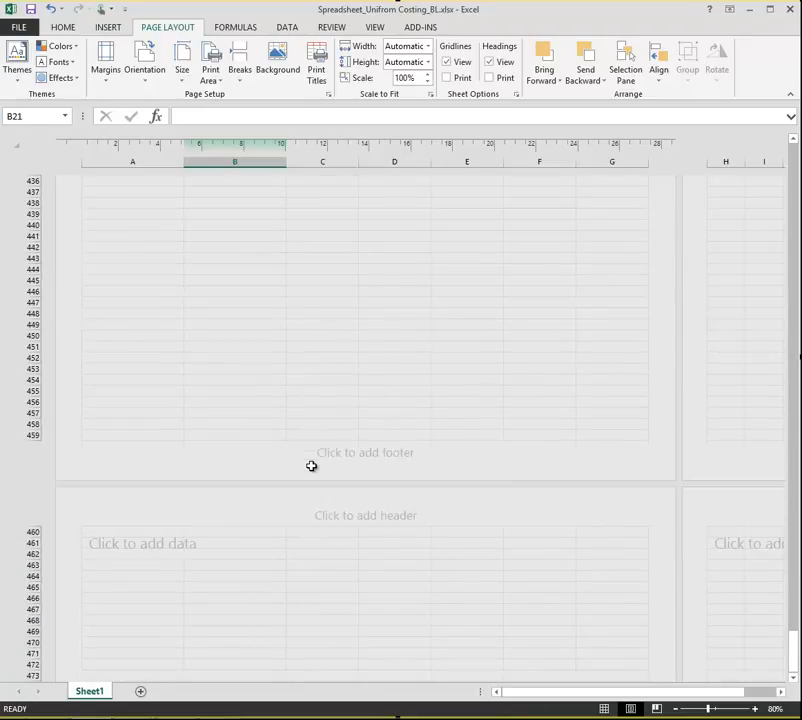
pyautogui.moveTo(639, 695); pyautogui.dragTo(569, 691)
pyautogui.click(781, 693)
pyautogui.moveTo(797, 672); pyautogui.dragTo(776, 96)
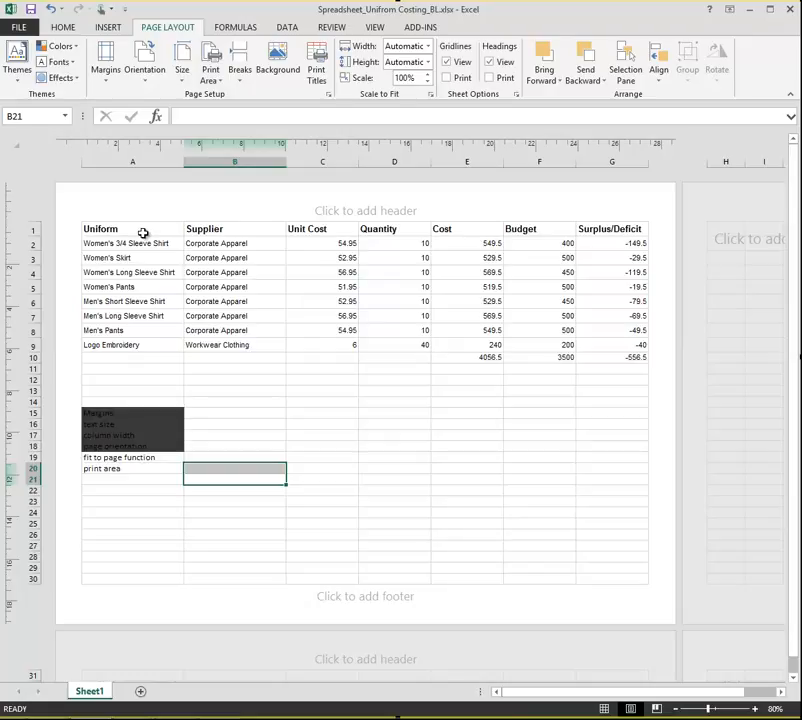
# - Review the table A1:G10 against the checklist below it, and check in the print preview what would be printed
pyautogui.moveTo(143, 233); pyautogui.dragTo(607, 364)
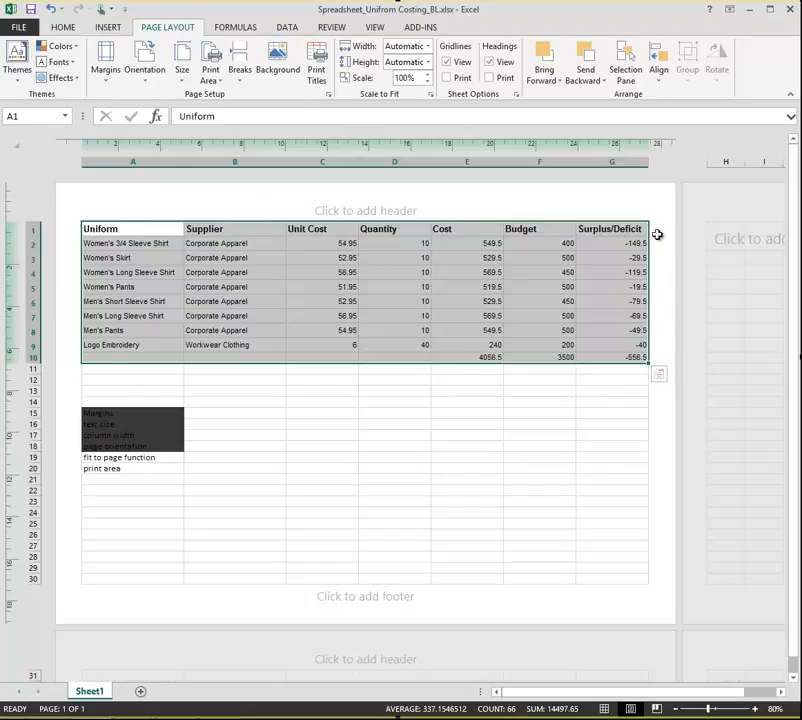
pyautogui.click(104, 401)
pyautogui.moveTo(104, 401); pyautogui.dragTo(134, 494)
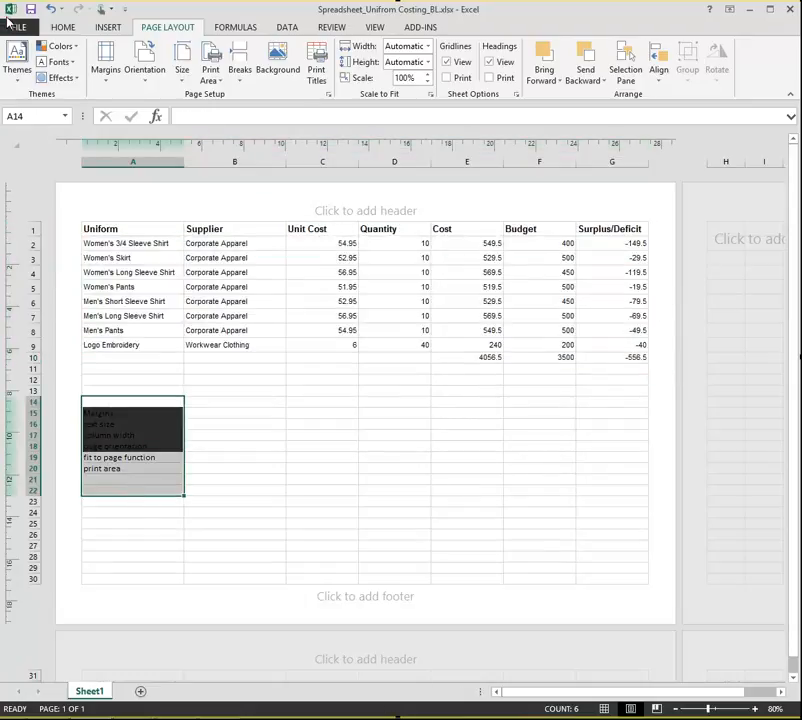
pyautogui.click(18, 27)
pyautogui.click(33, 197)
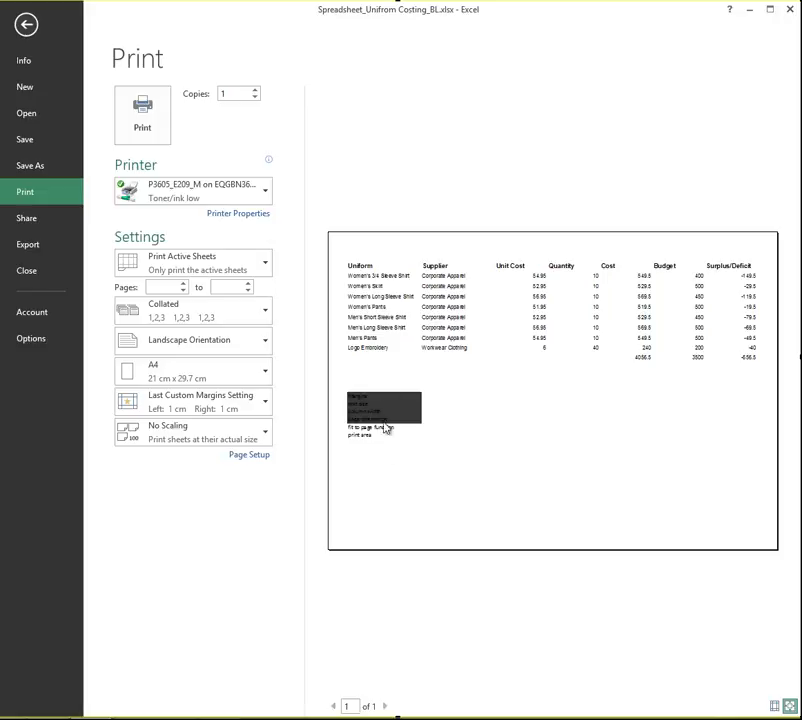
pyautogui.click(26, 24)
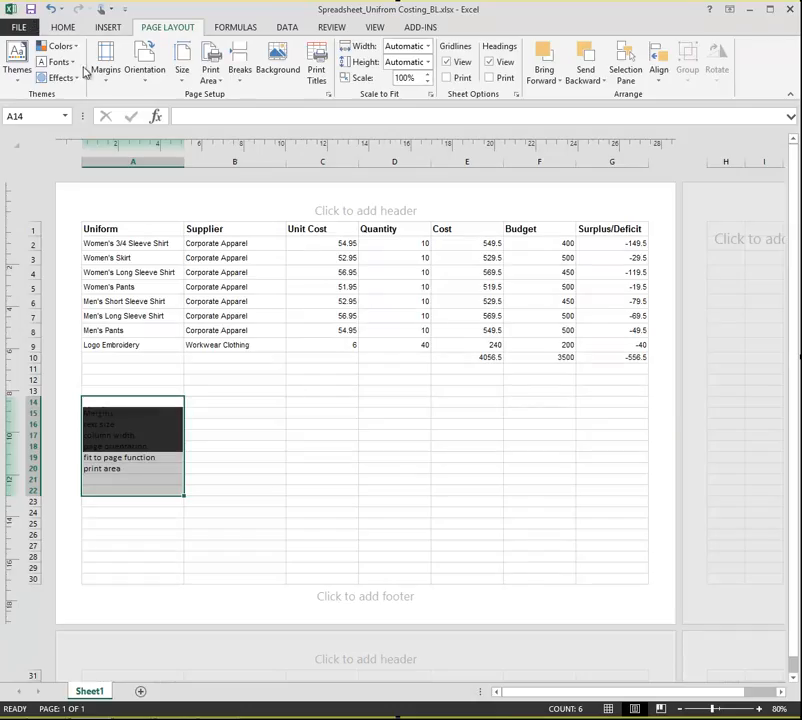
# - Set the costing table A1:G10 as the print area so the checklist is left out
pyautogui.moveTo(125, 229); pyautogui.dragTo(621, 356)
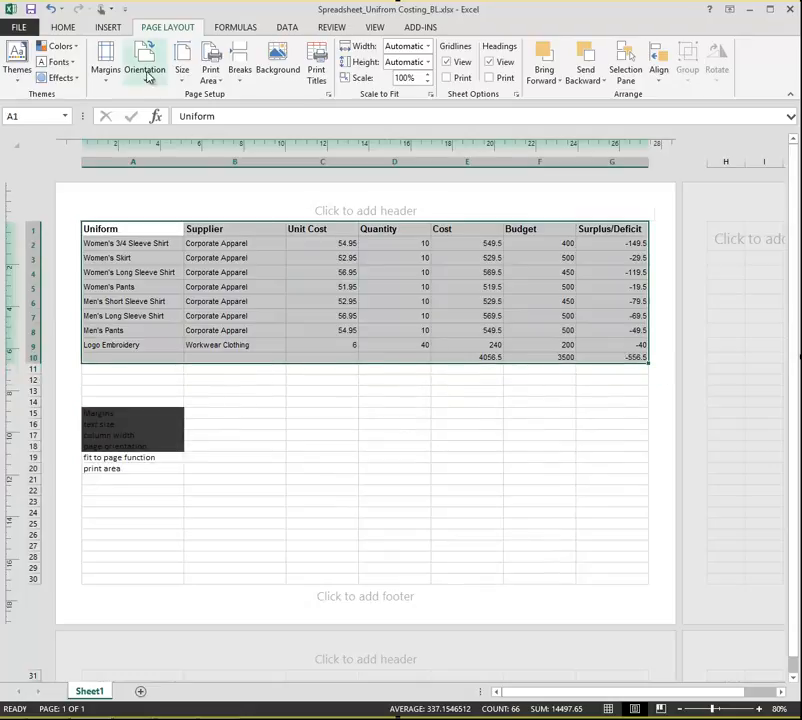
pyautogui.click(211, 78)
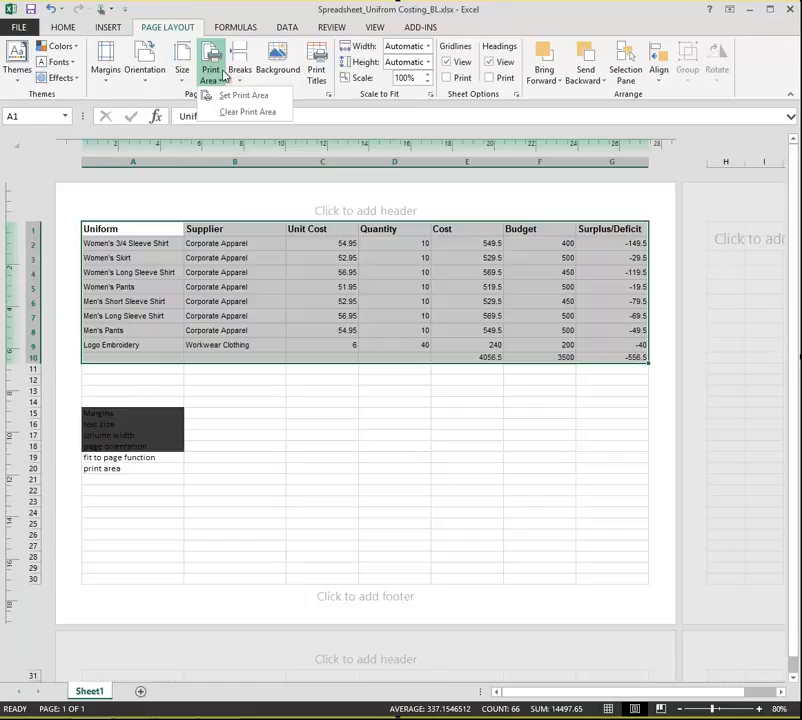
pyautogui.click(258, 97)
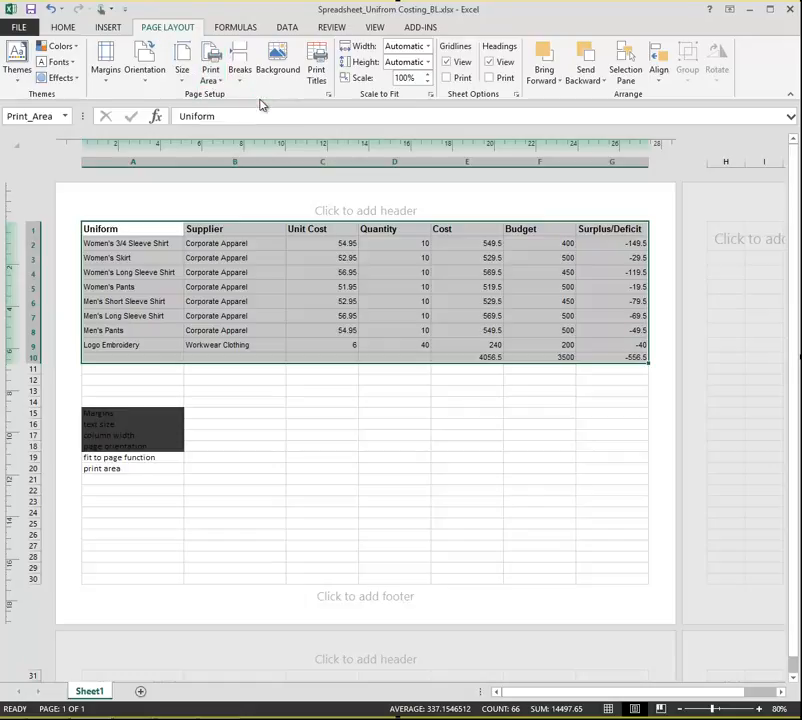
pyautogui.click(308, 466)
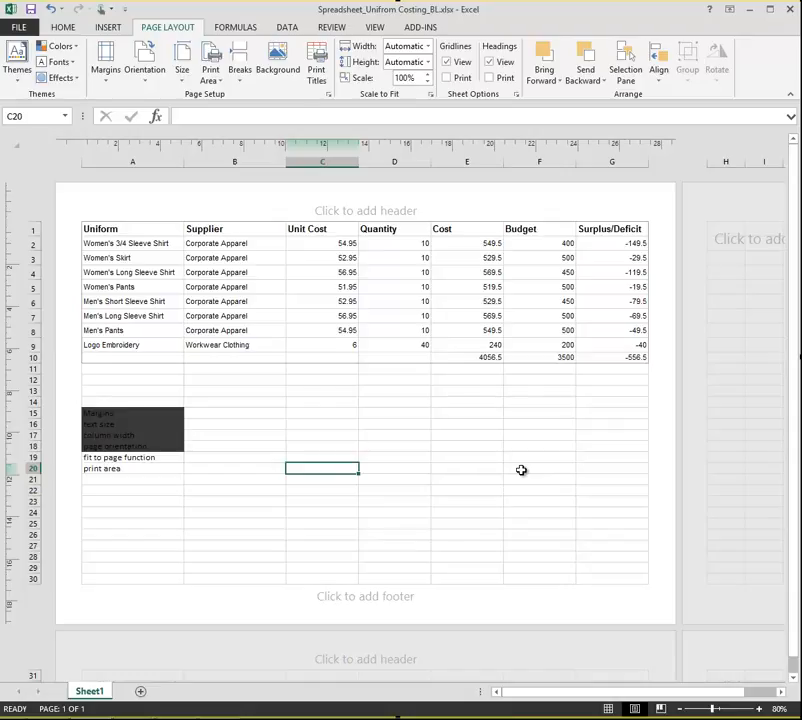
# - Check the print preview of the sheet and review the print area A1:G10 against the checklist below it
pyautogui.click(20, 27)
pyautogui.click(55, 198)
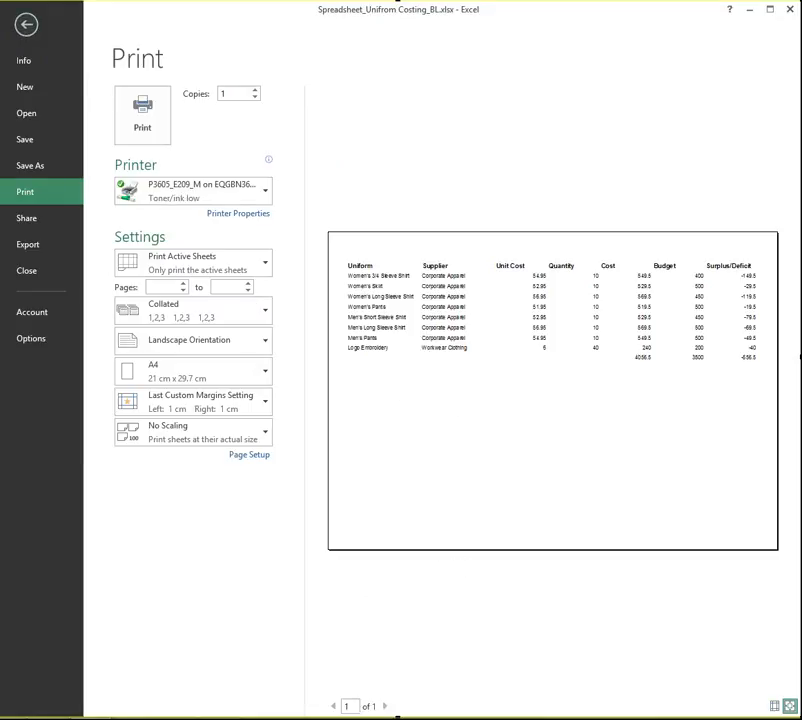
pyautogui.click(22, 22)
pyautogui.moveTo(129, 232); pyautogui.dragTo(620, 358)
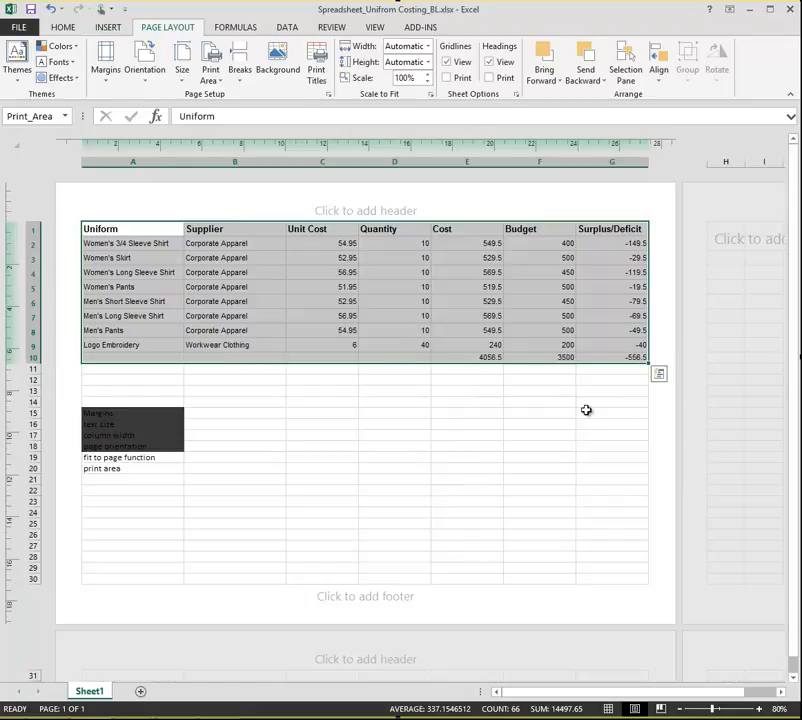
pyautogui.moveTo(97, 379); pyautogui.dragTo(93, 370)
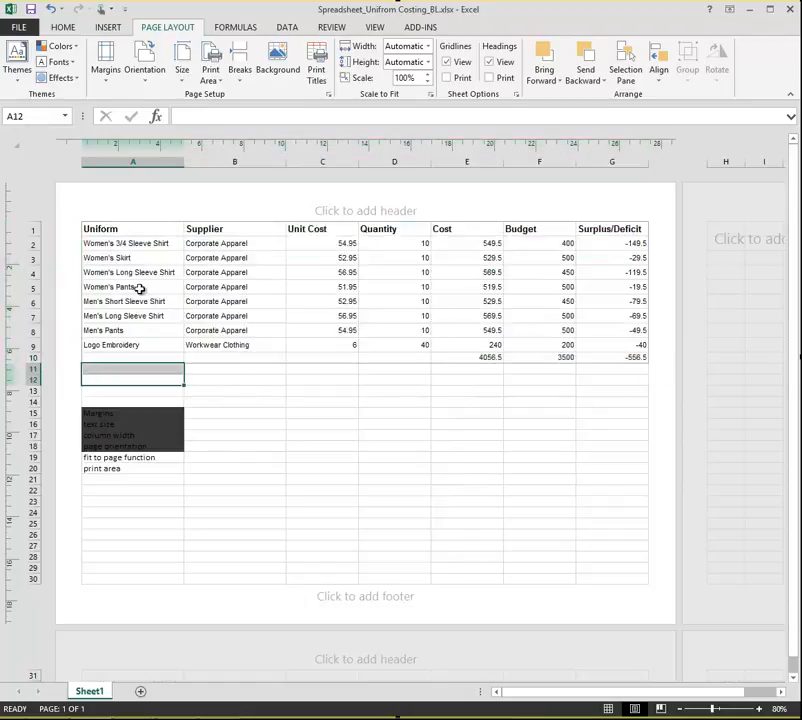
# - Mark the print area item in A20 as done with the dark fill used on the other checklist items
pyautogui.click(119, 468)
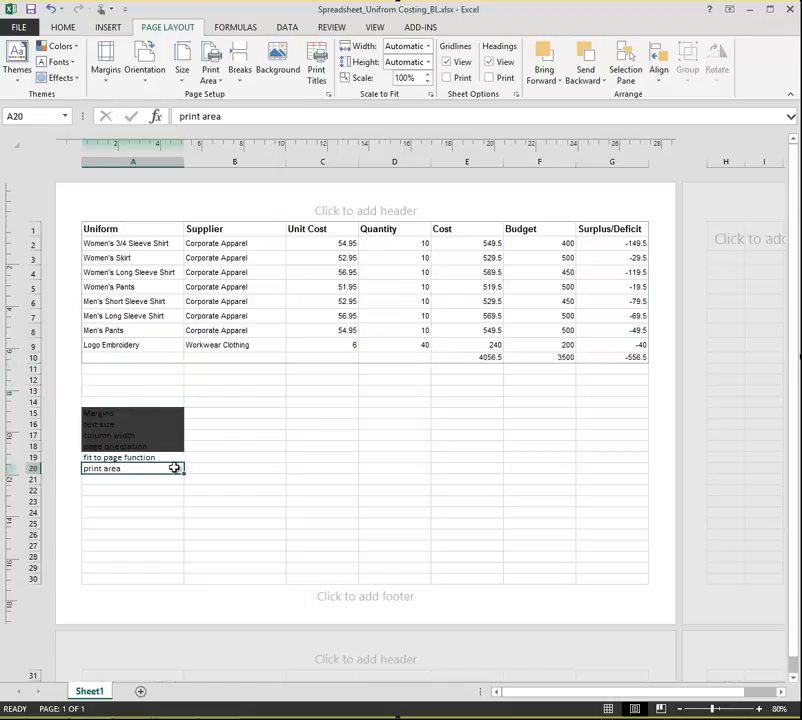
pyautogui.click(63, 28)
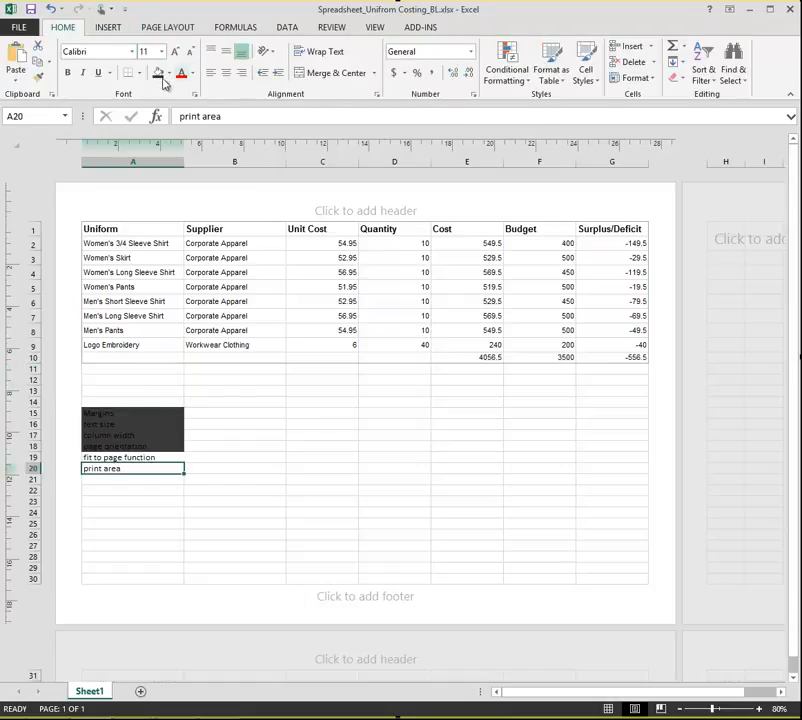
pyautogui.click(158, 73)
# - Set the page scaling to fit 1 page wide by 1 page tall in Page Setup
pyautogui.click(170, 28)
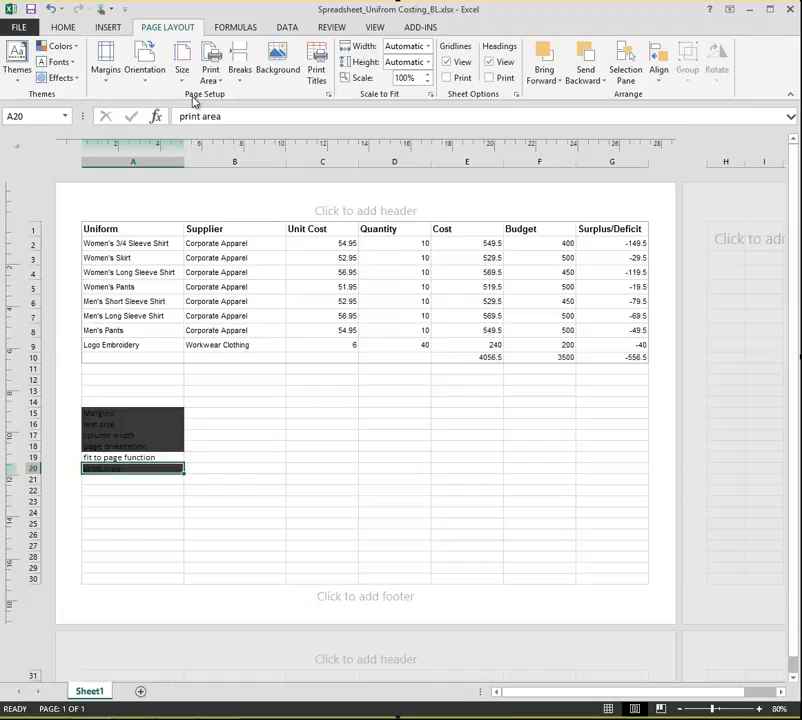
pyautogui.click(330, 98)
pyautogui.moveTo(566, 372); pyautogui.dragTo(573, 229)
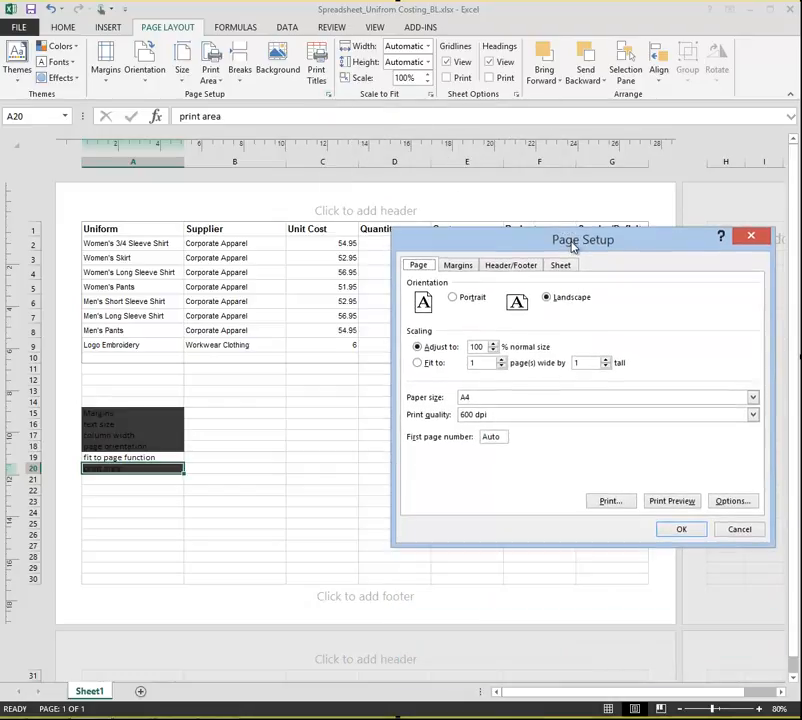
pyautogui.click(452, 266)
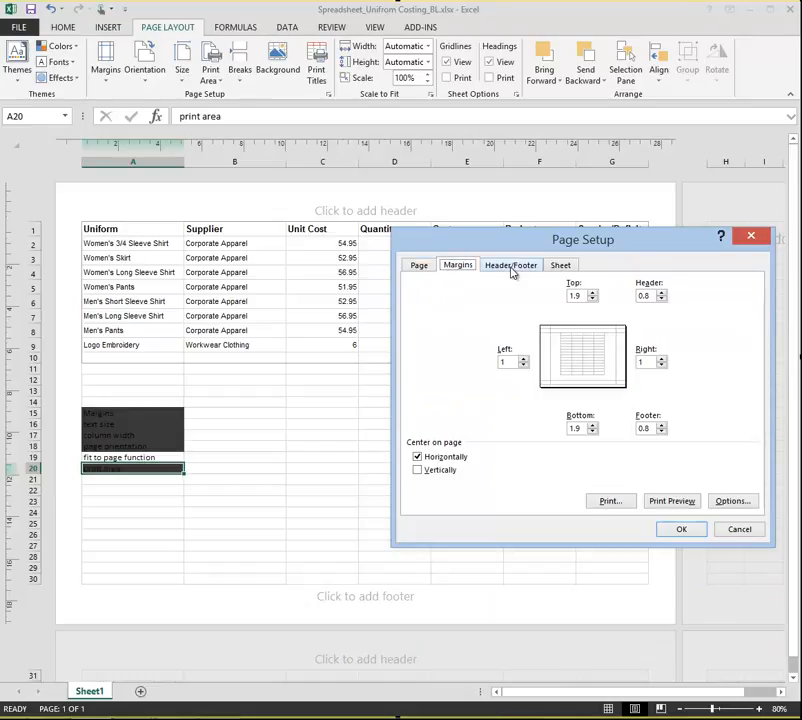
pyautogui.click(509, 266)
pyautogui.click(457, 266)
pyautogui.click(424, 267)
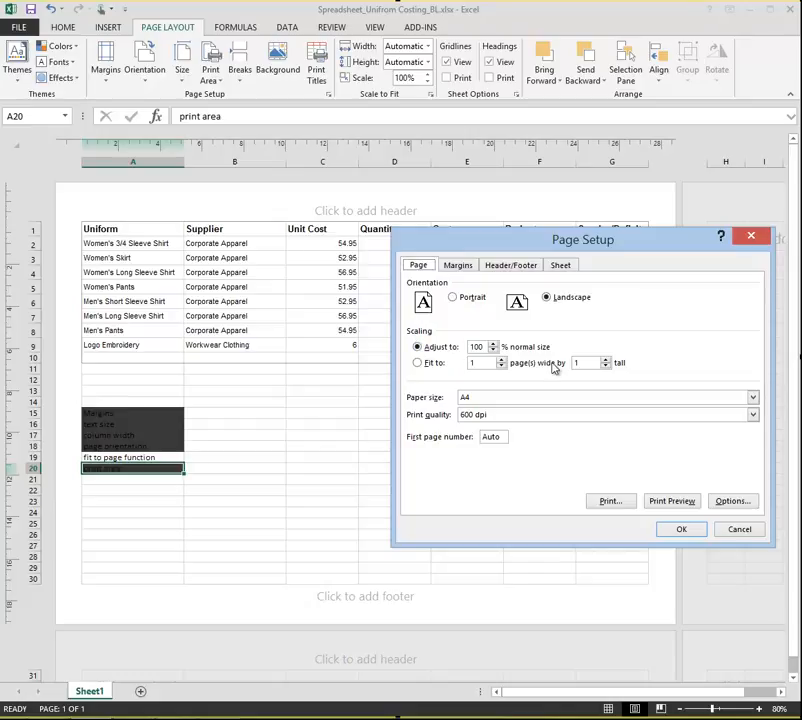
pyautogui.click(417, 363)
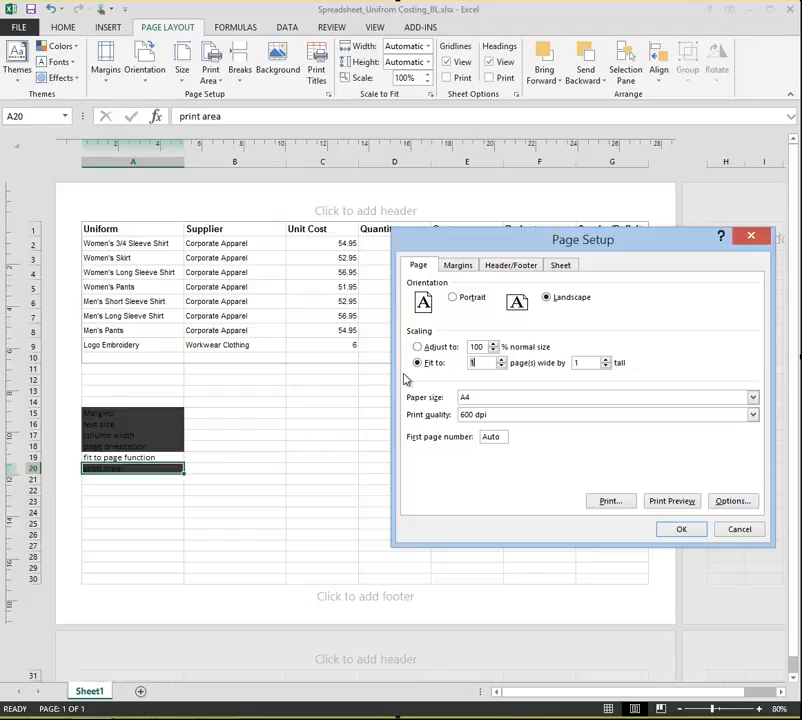
pyautogui.click(701, 532)
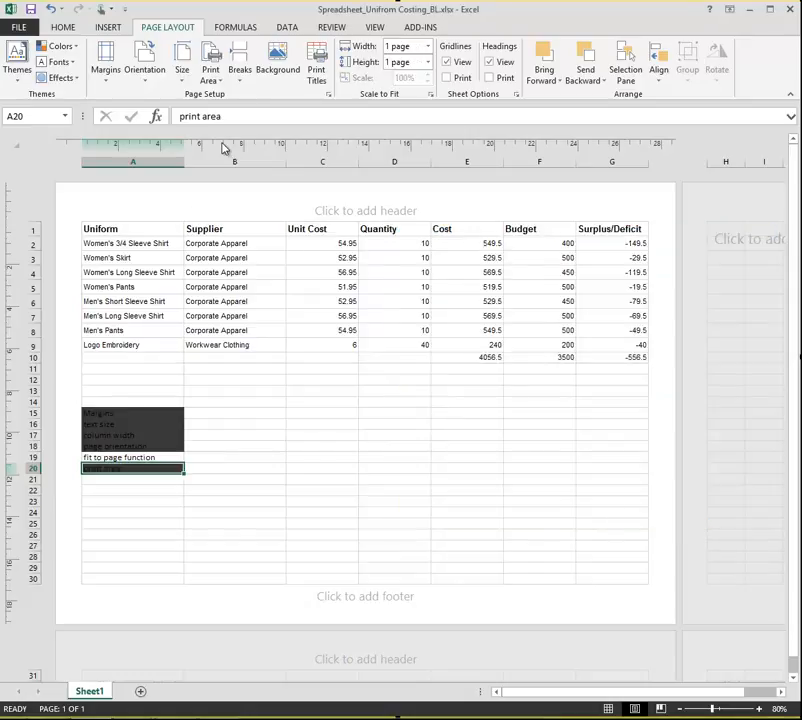
# - Check the fitted table in the print preview and review the scaling options in Page Setup
pyautogui.click(20, 26)
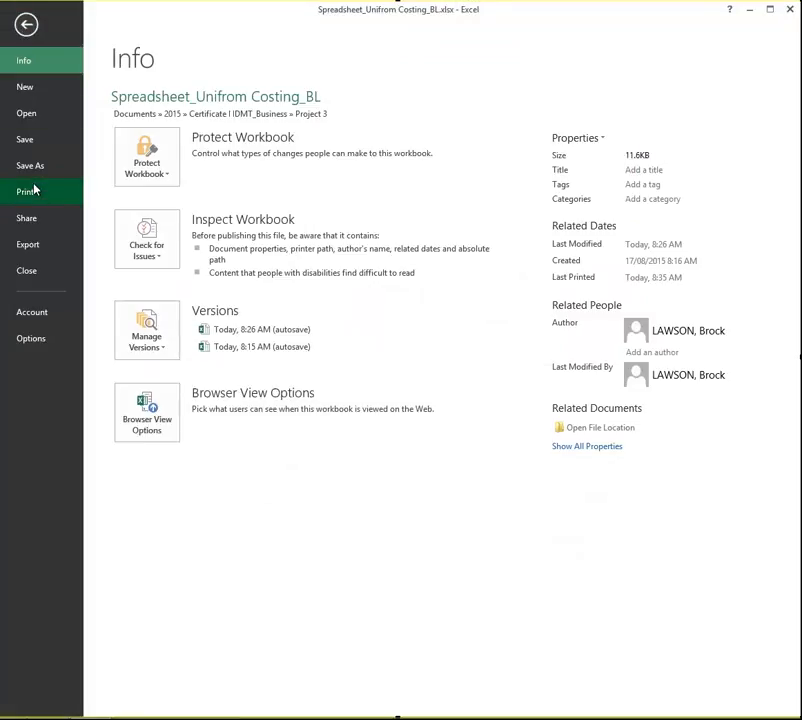
pyautogui.click(36, 192)
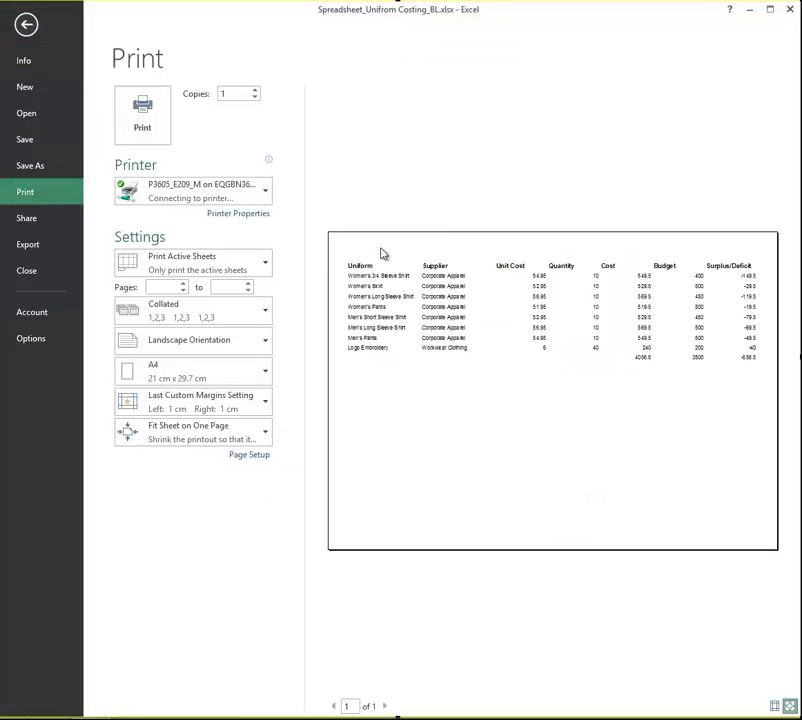
pyautogui.click(26, 25)
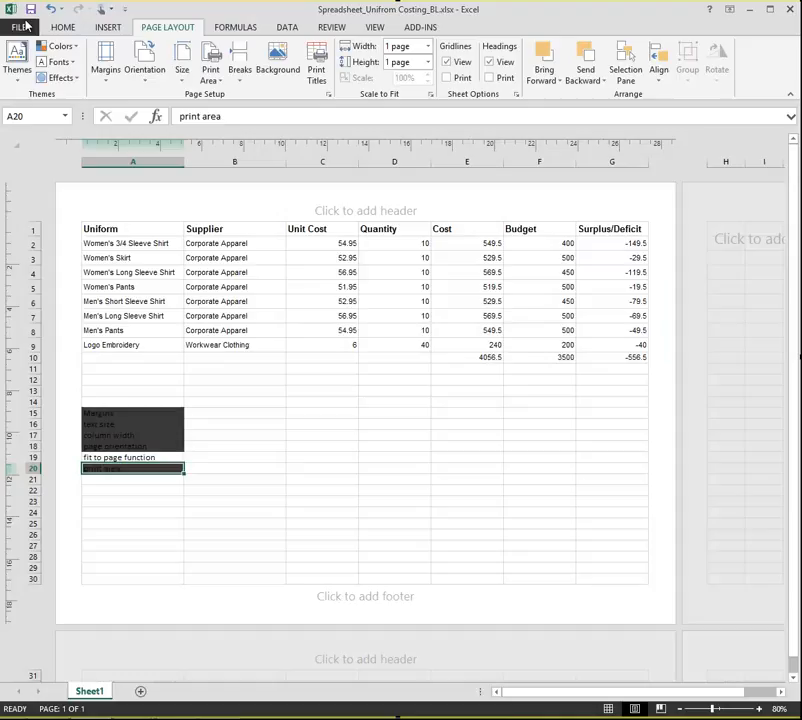
pyautogui.click(328, 95)
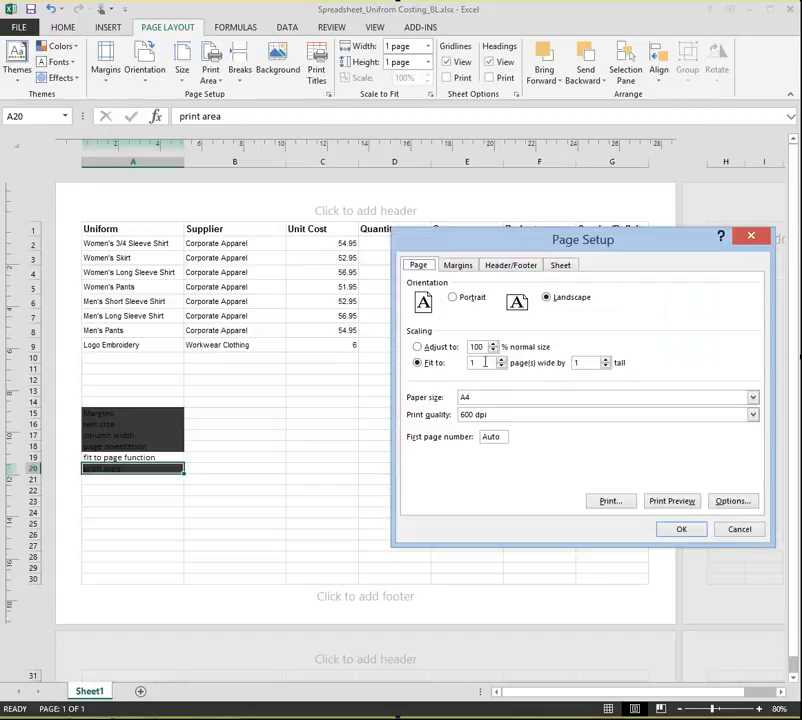
pyautogui.click(700, 529)
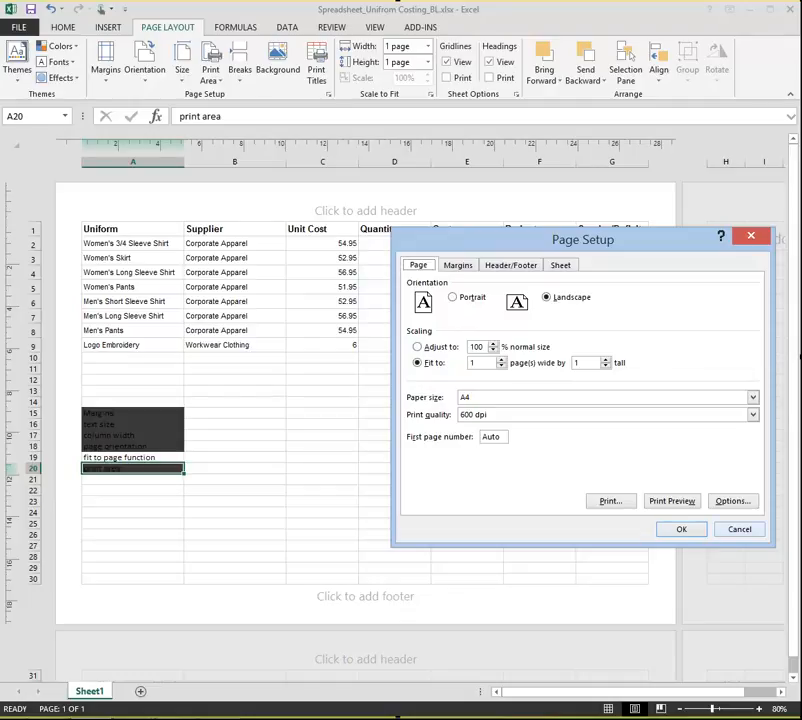
# - Delete the checklist text in A14:A20 and remove the dark fill from those cells
pyautogui.click(132, 161)
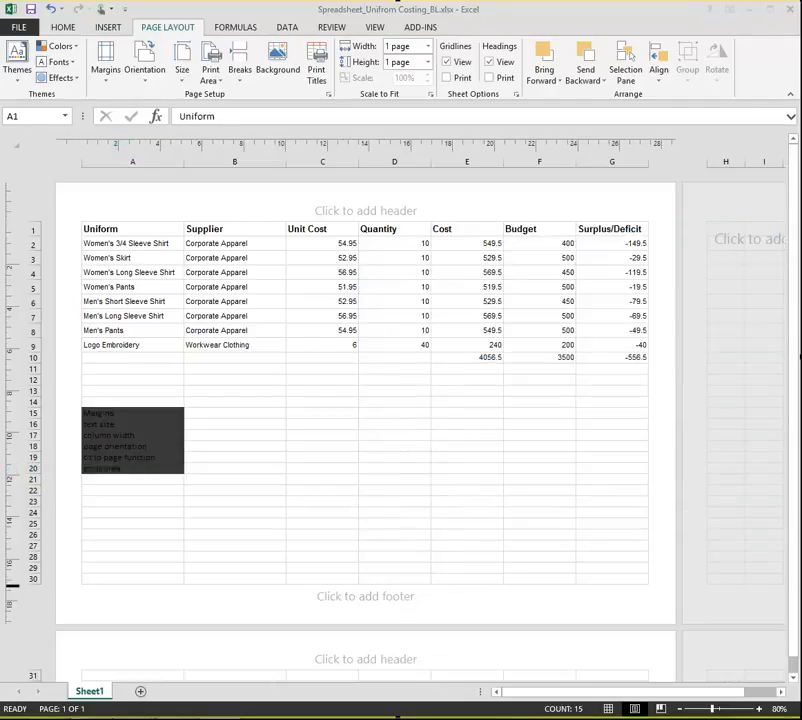
pyautogui.moveTo(140, 389); pyautogui.dragTo(160, 472)
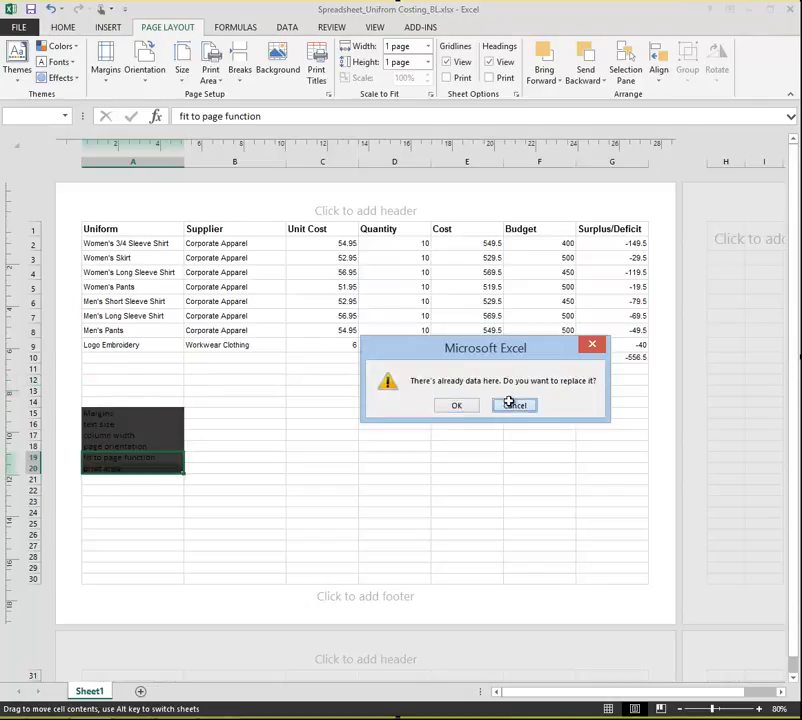
pyautogui.click(510, 405)
pyautogui.moveTo(131, 401); pyautogui.dragTo(176, 468)
pyautogui.press('Delete')
pyautogui.click(68, 28)
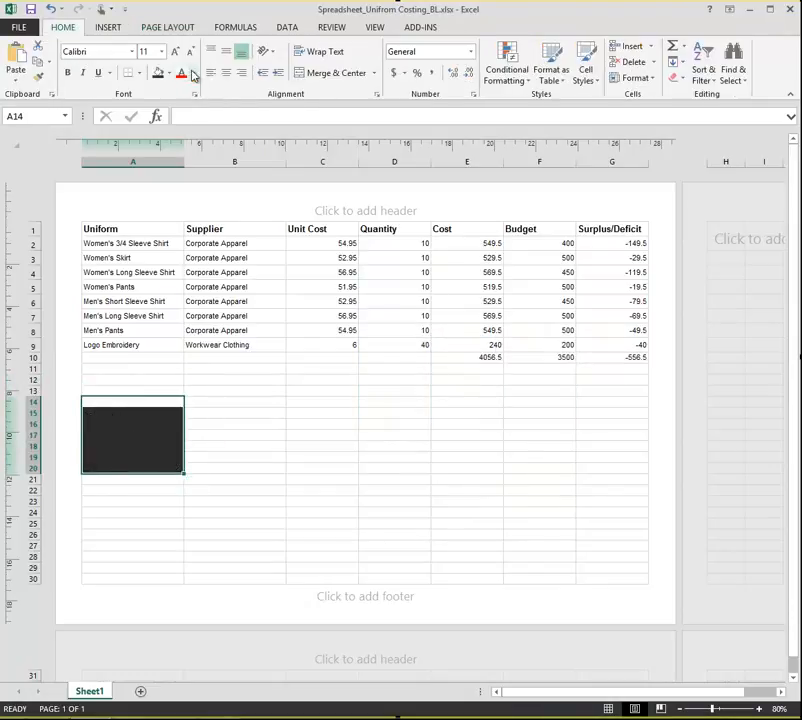
pyautogui.click(166, 73)
pyautogui.click(175, 193)
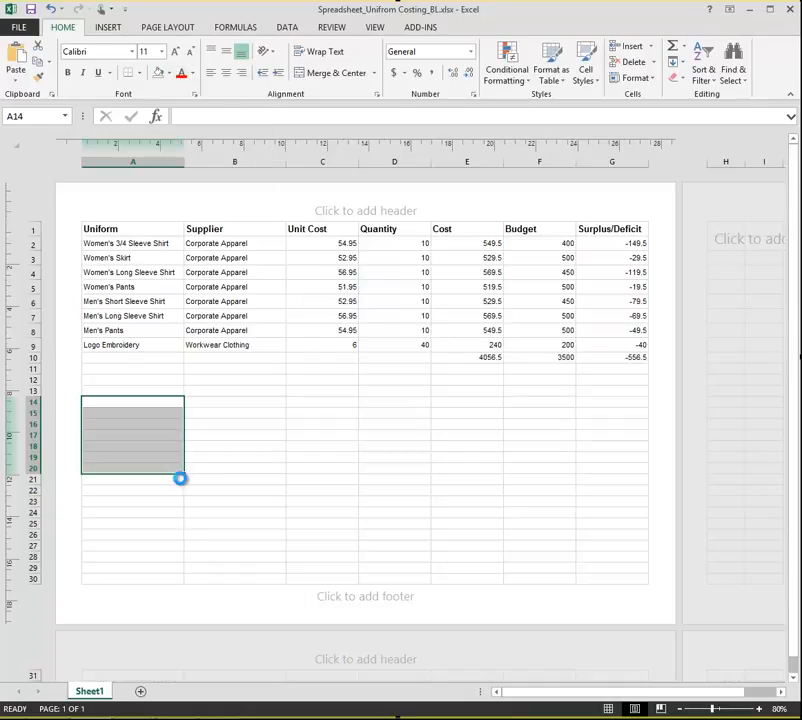
# - Switch to the Style Guide Extract in Word and read the header requirements in section 1
pyautogui.click(112, 718)
pyautogui.click(226, 657)
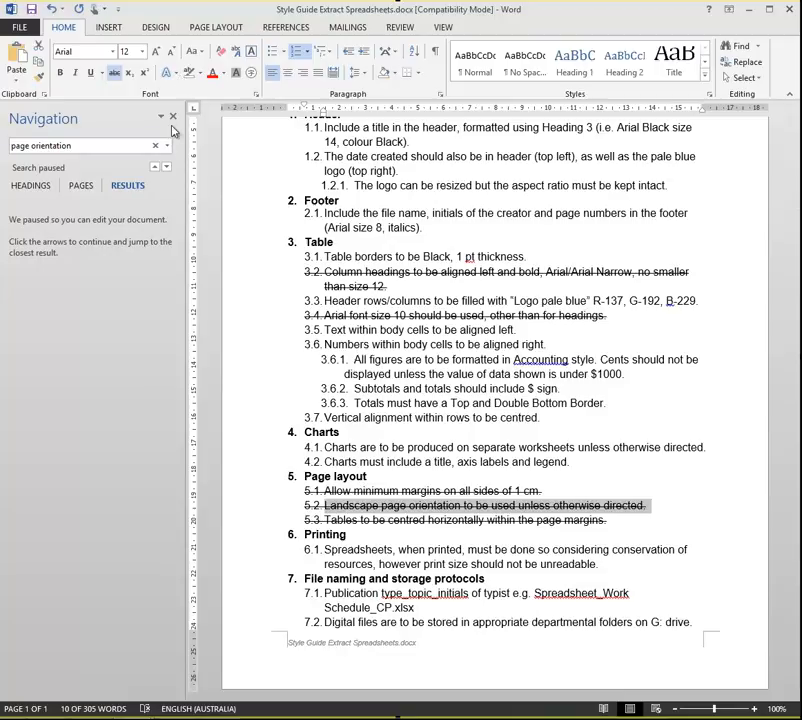
pyautogui.click(660, 514)
pyautogui.scroll(5, 615, 392)
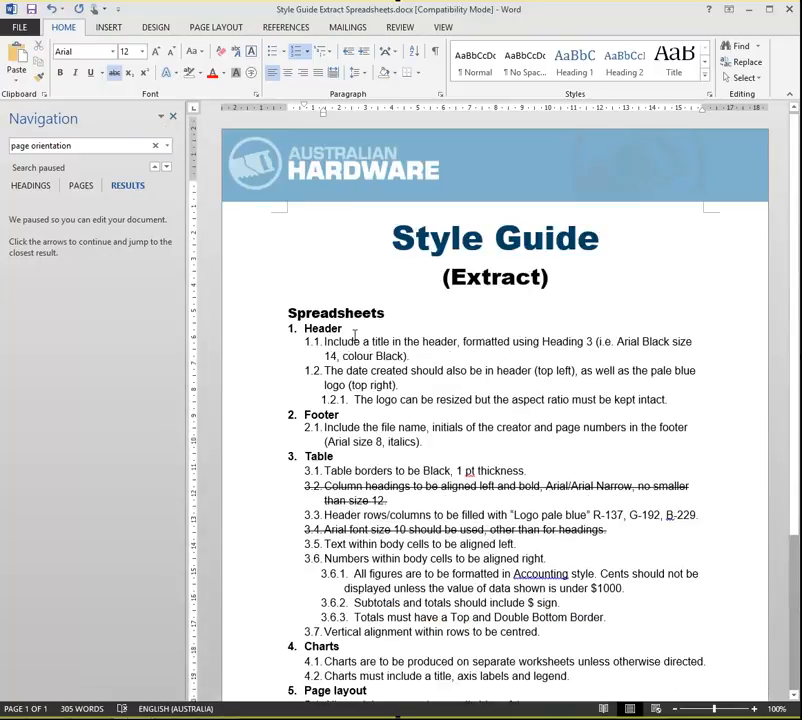
pyautogui.scroll(-2, 354, 335)
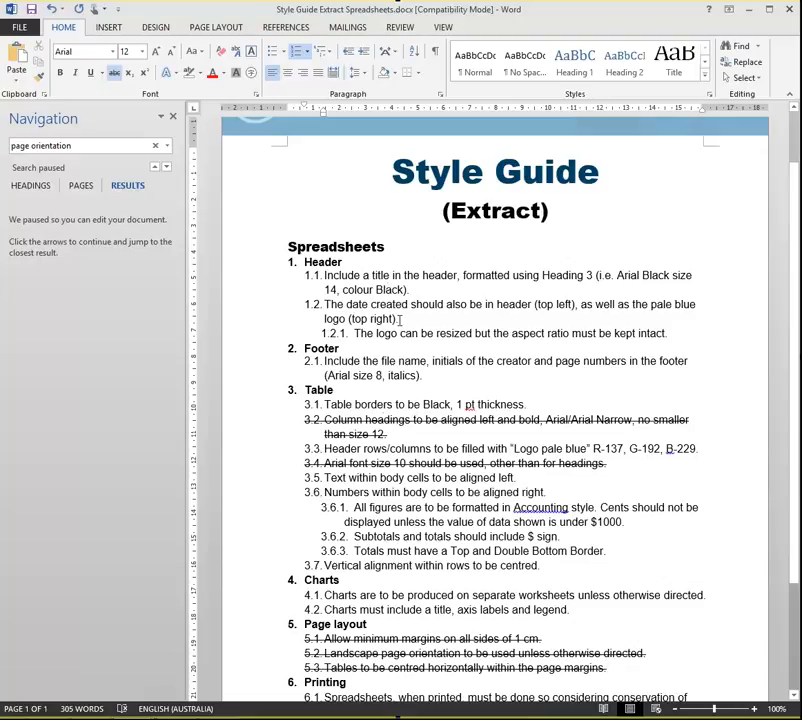
# - Switch back to the Excel workbook and enter the title "Uniform Design Proposal Costings" in the page header's centre section
pyautogui.click(124, 718)
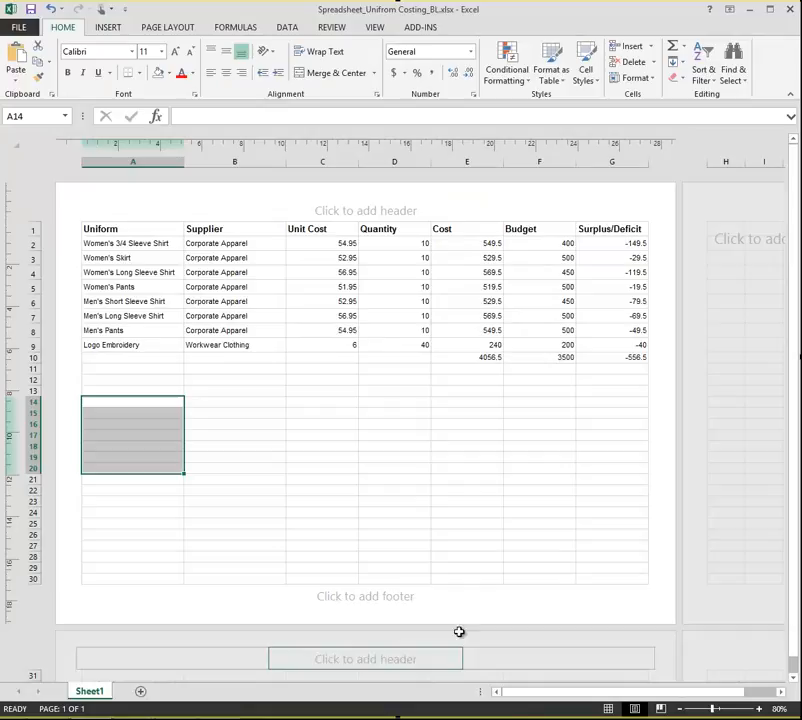
pyautogui.click(356, 211)
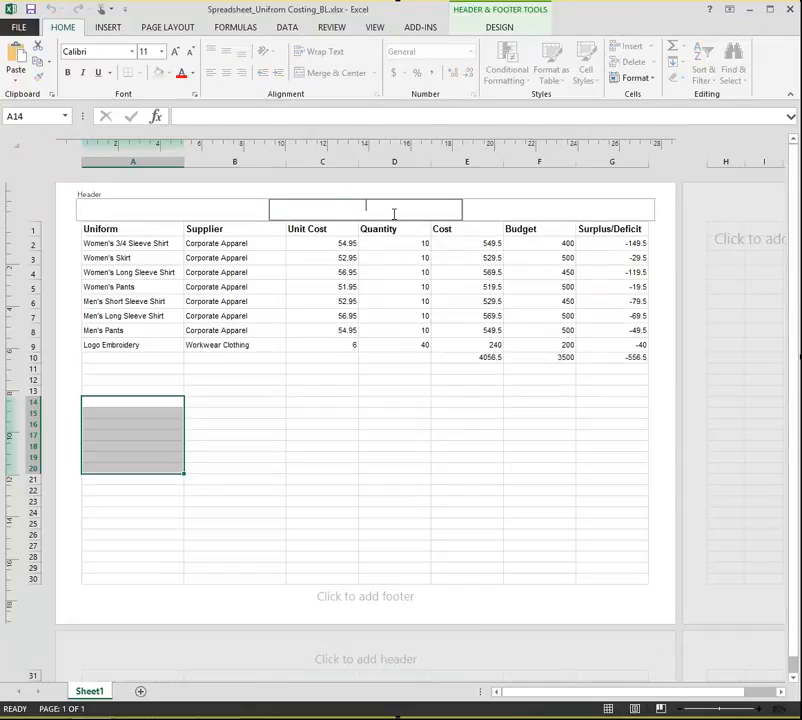
pyautogui.write('Uniform Design Proposa')
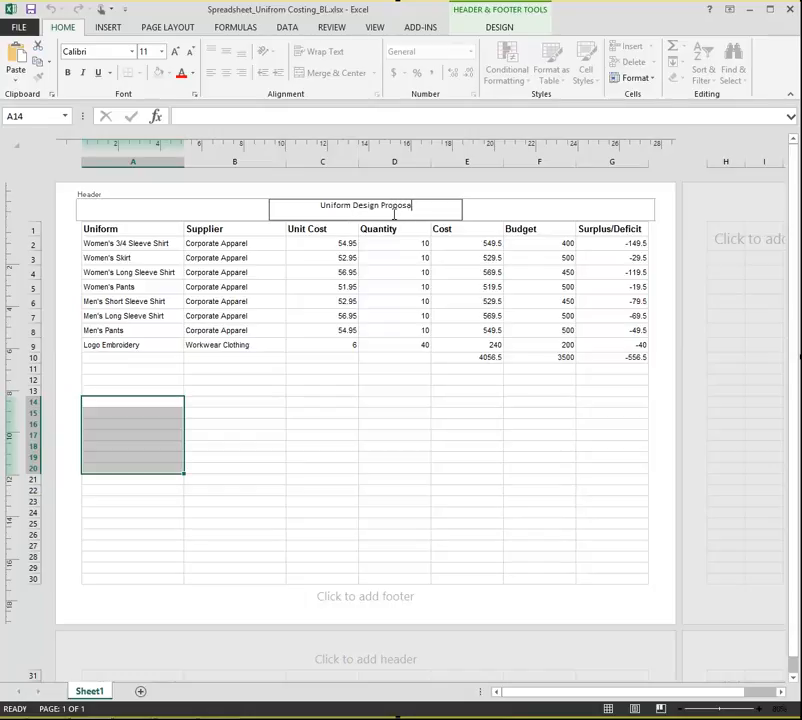
pyautogui.write('l Costings')
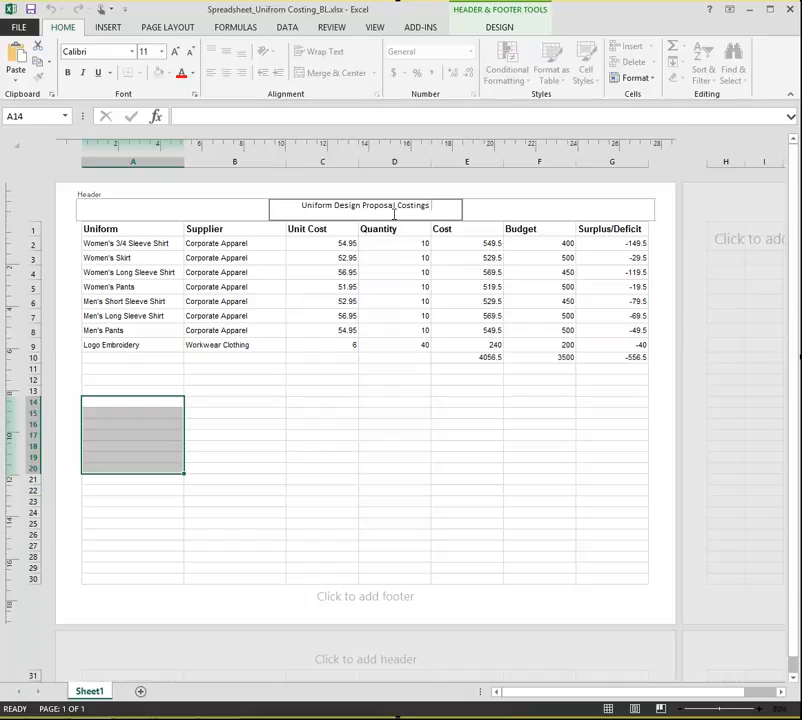
# - Check the title format in the Style Guide and set the header title to Arial Black, size 14, in black
pyautogui.hotkey('alt', 'Tab')
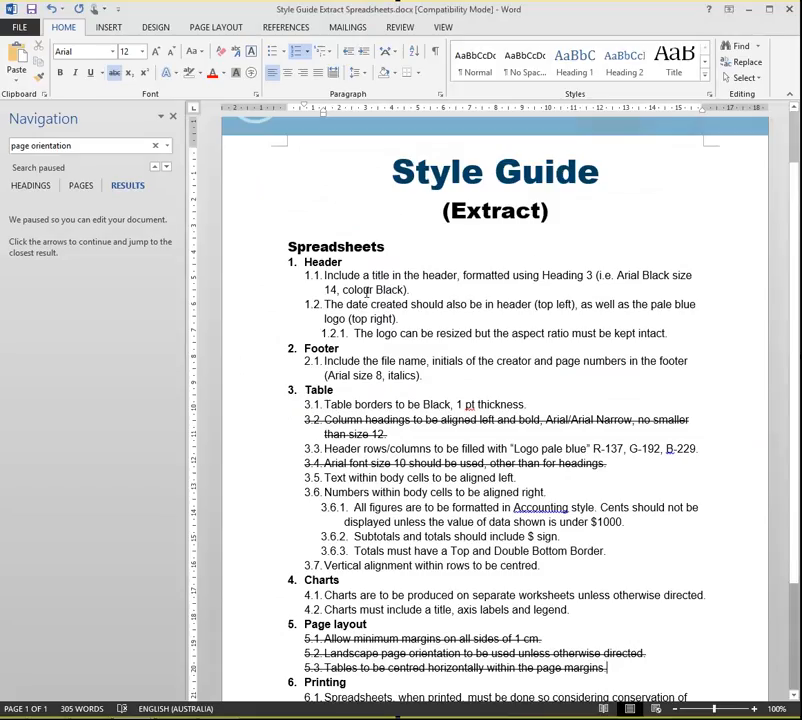
pyautogui.hotkey('alt', 'Tab')
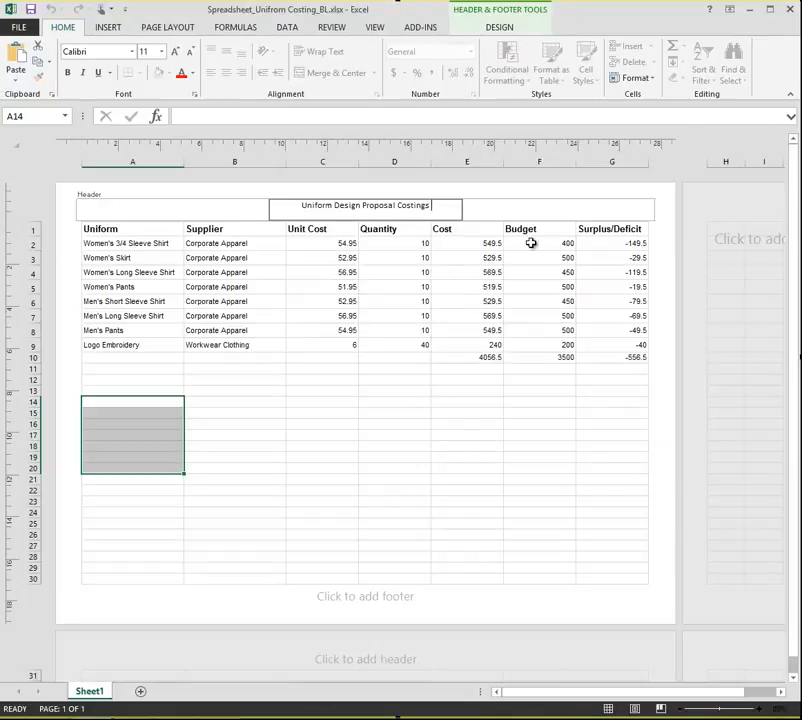
pyautogui.moveTo(426, 206); pyautogui.dragTo(294, 211)
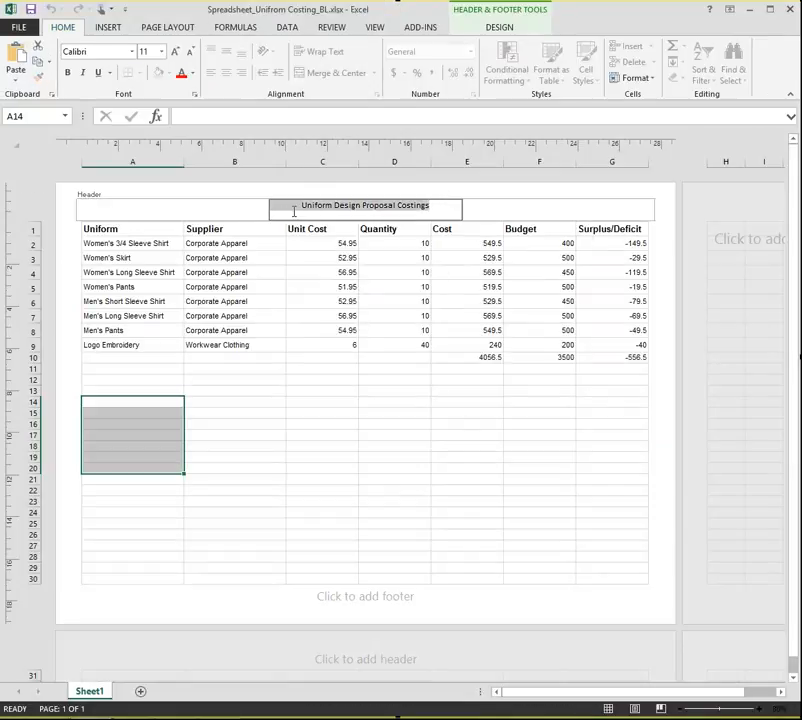
pyautogui.click(131, 51)
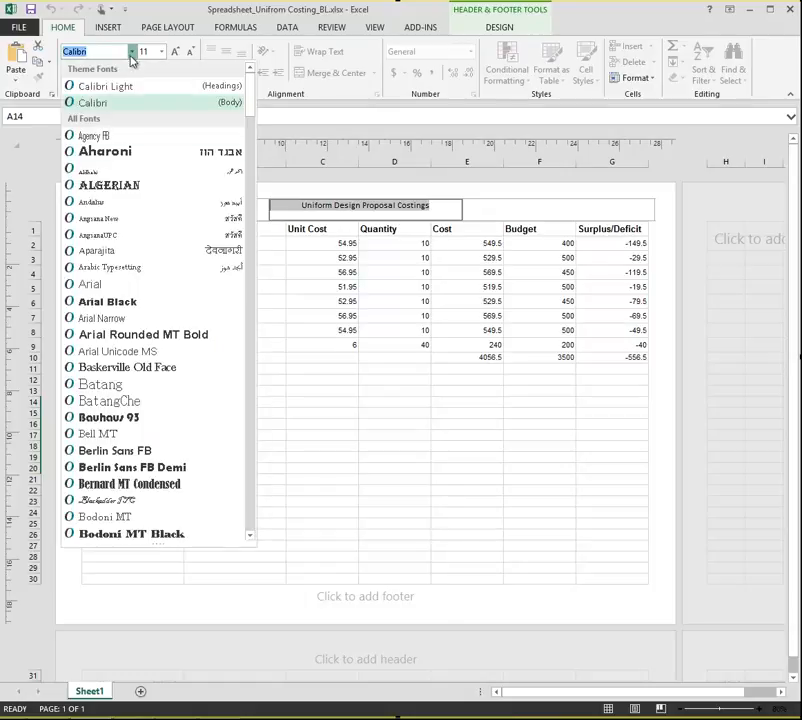
pyautogui.click(134, 301)
pyautogui.click(178, 52)
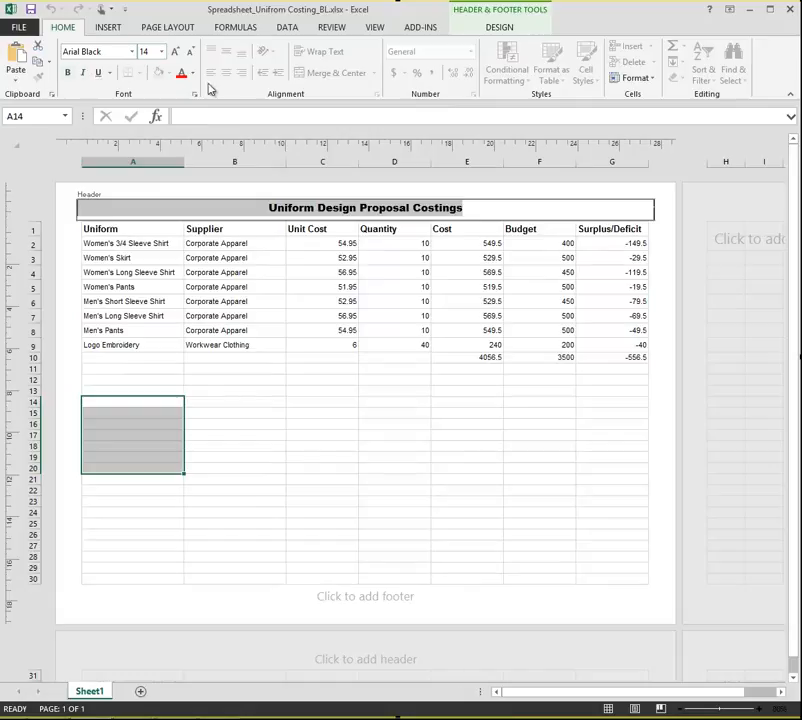
pyautogui.click(193, 74)
pyautogui.click(220, 90)
pyautogui.click(293, 446)
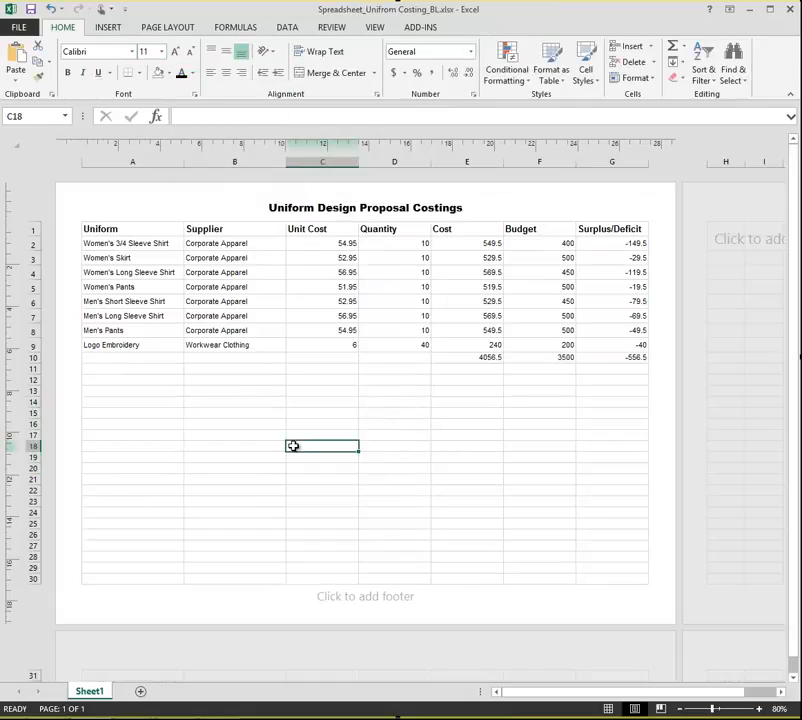
# - Reopen the centre header section to review the title's formatting, and return to the worksheet cells
pyautogui.click(402, 212)
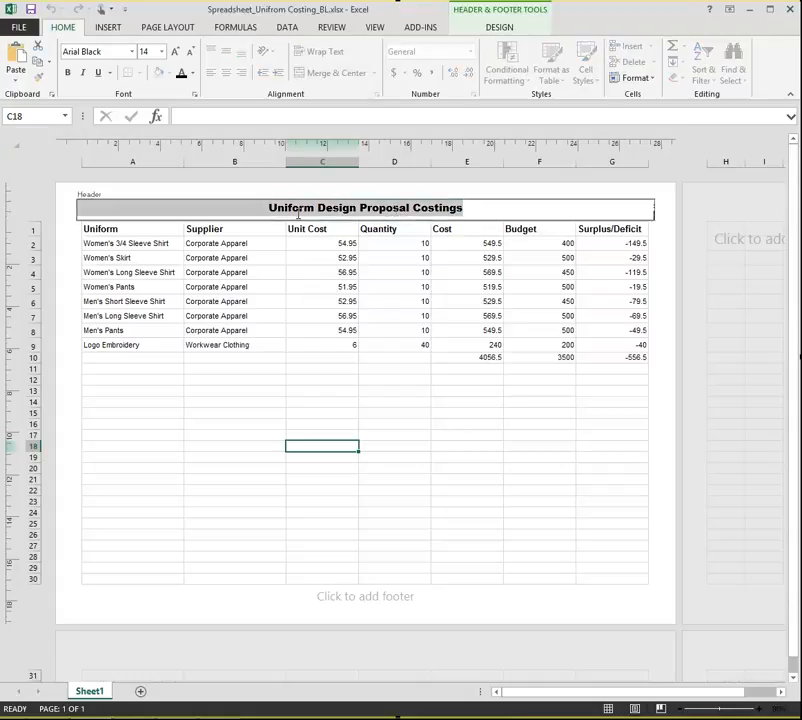
pyautogui.click(381, 207)
pyautogui.moveTo(366, 490); pyautogui.dragTo(366, 480)
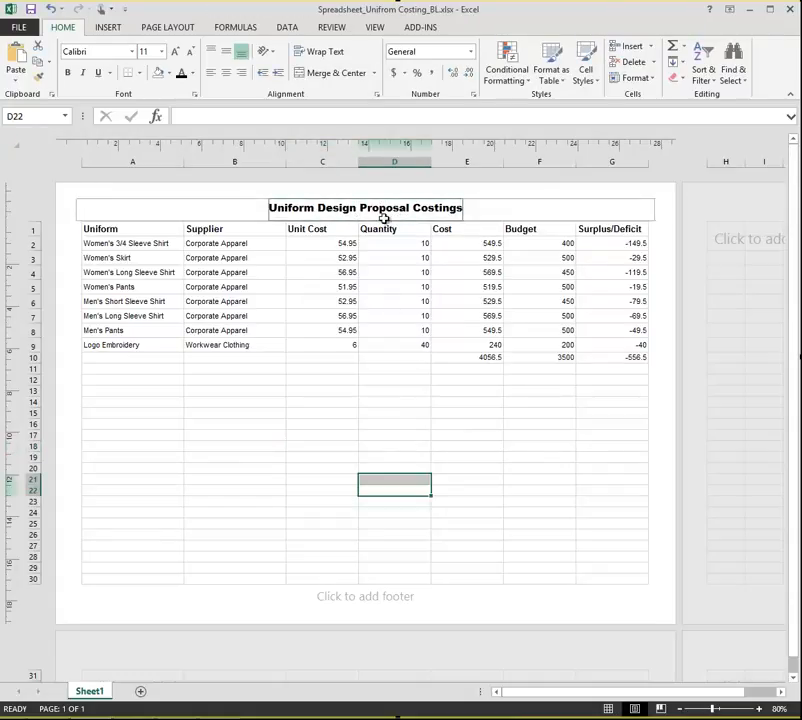
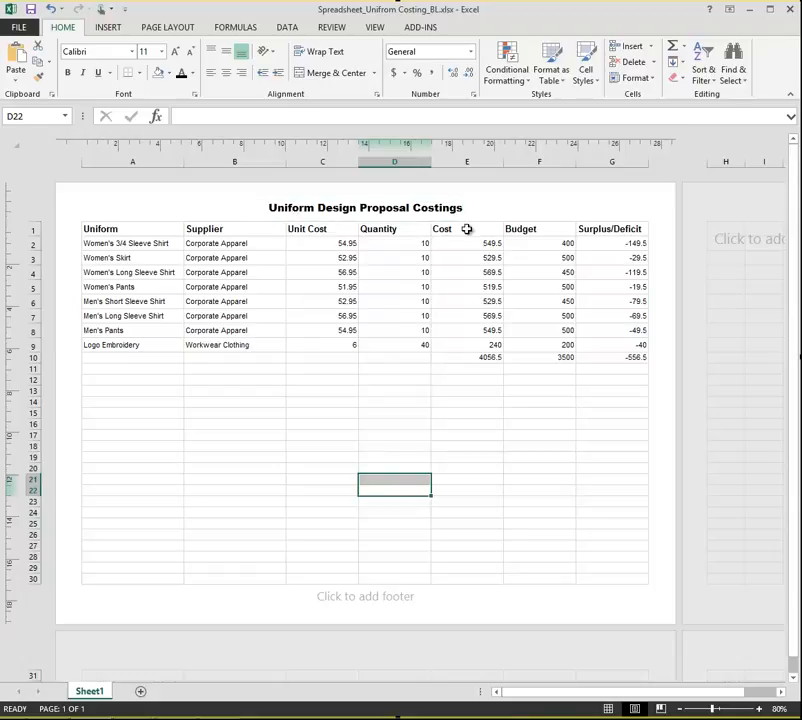
# - Strike through item 1.1 in the Word Style Guide, and return to the Excel workbook's header to edit its left section
pyautogui.hotkey('alt', 'Tab')
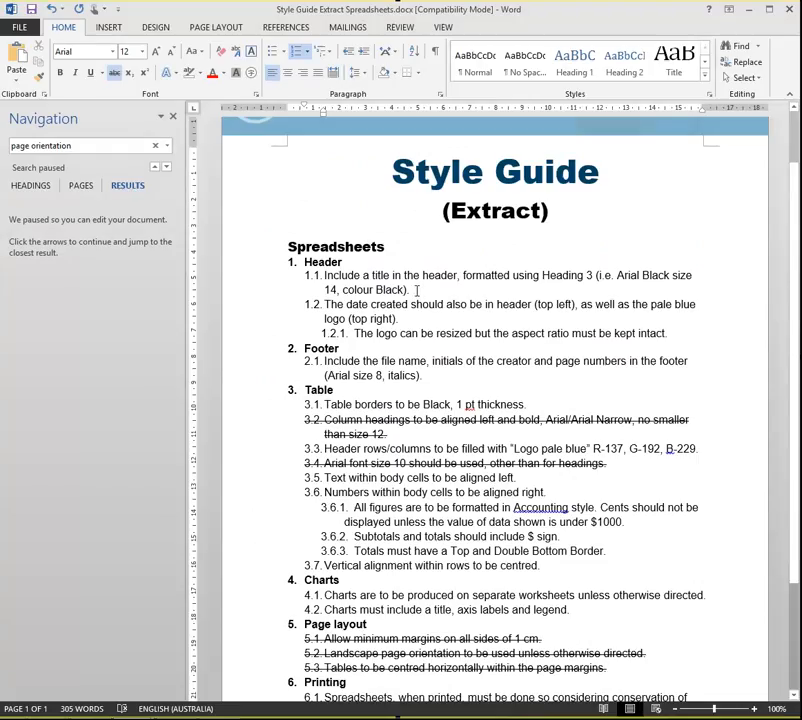
pyautogui.tripleClick(417, 290)
pyautogui.click(114, 73)
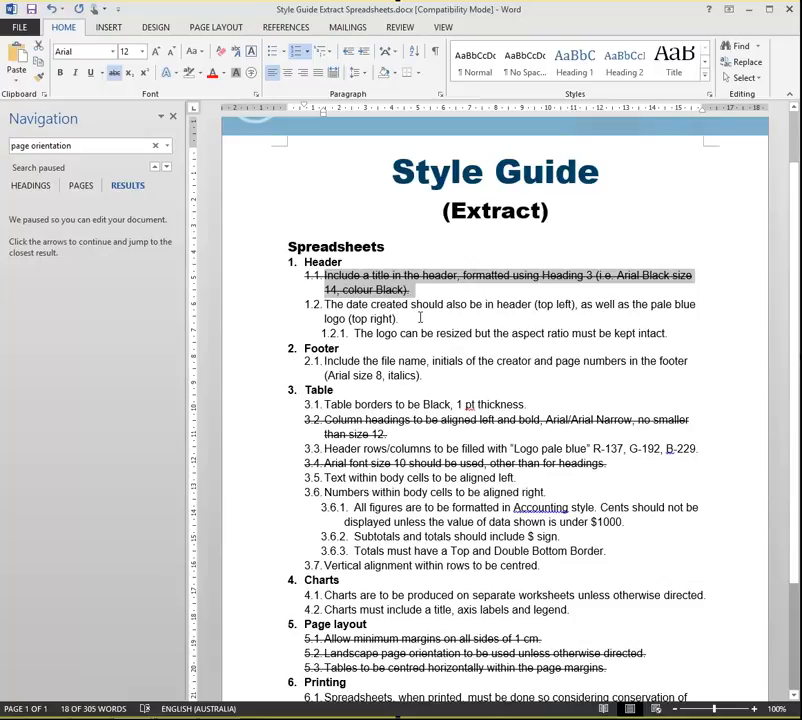
pyautogui.hotkey('alt', 'Tab')
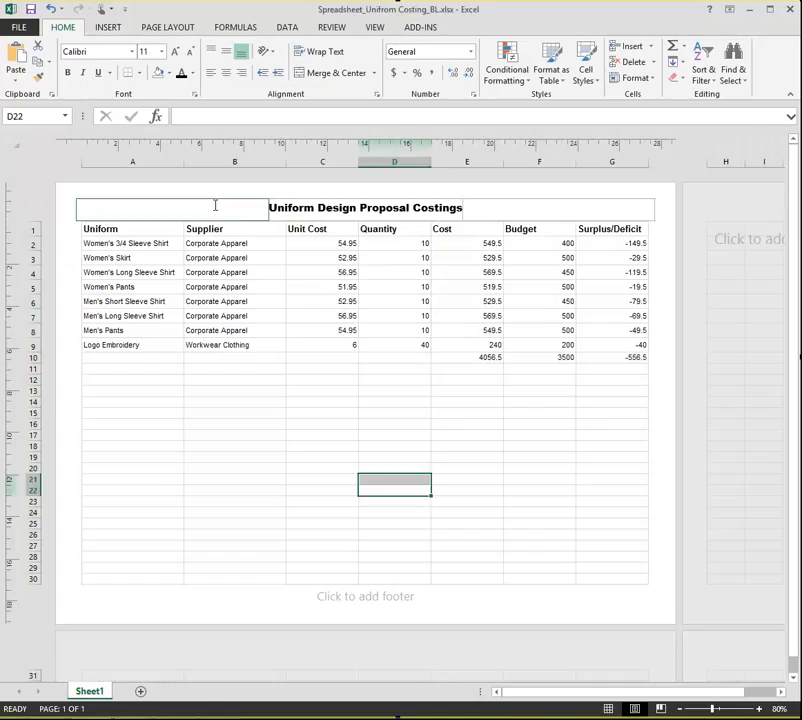
pyautogui.click(213, 206)
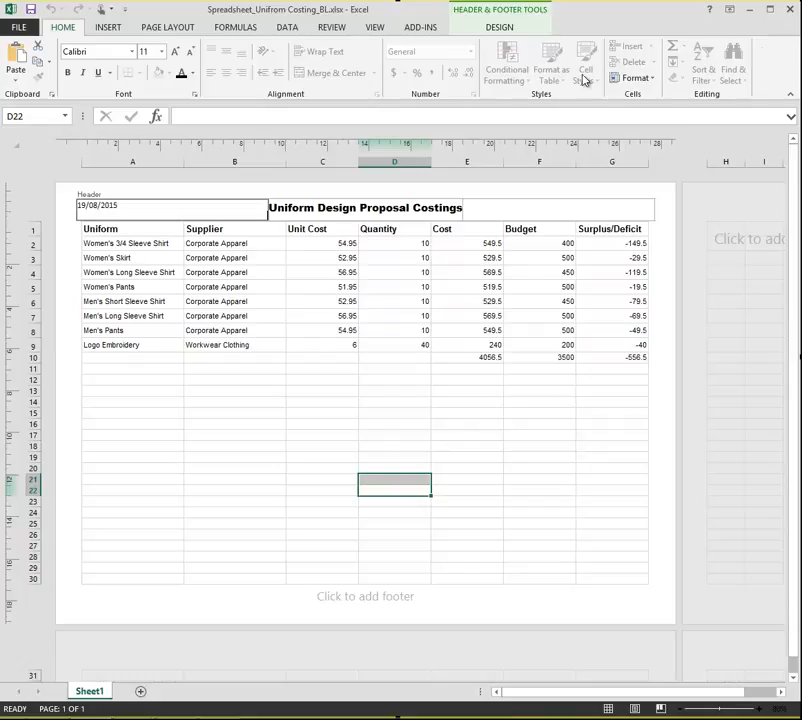
# - Try the automatic current-date field in place of the typed date in the header's left section, and remove it
pyautogui.press('BackSpace')
pyautogui.press('BackSpace')
pyautogui.press('BackSpace')
pyautogui.press('BackSpace')
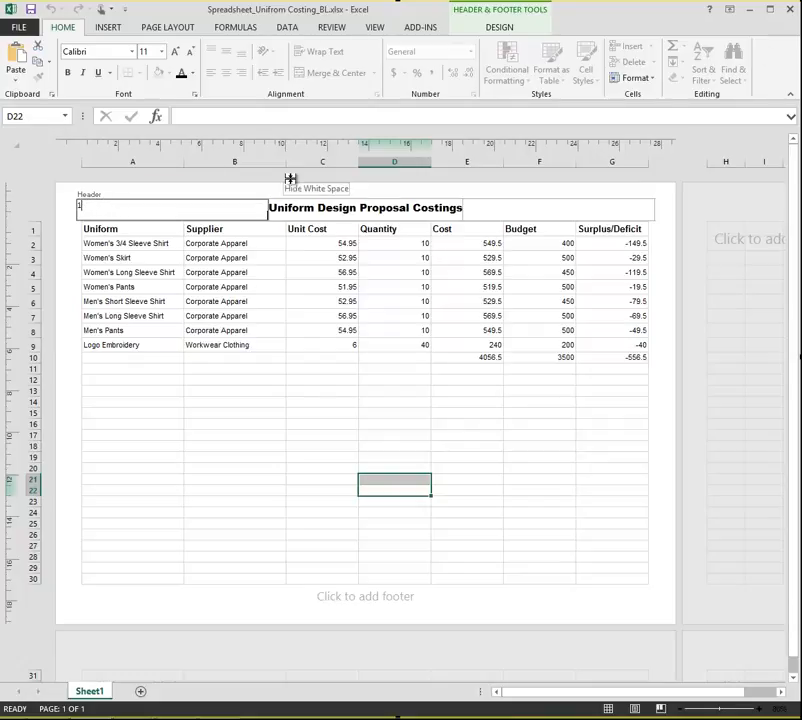
pyautogui.click(514, 33)
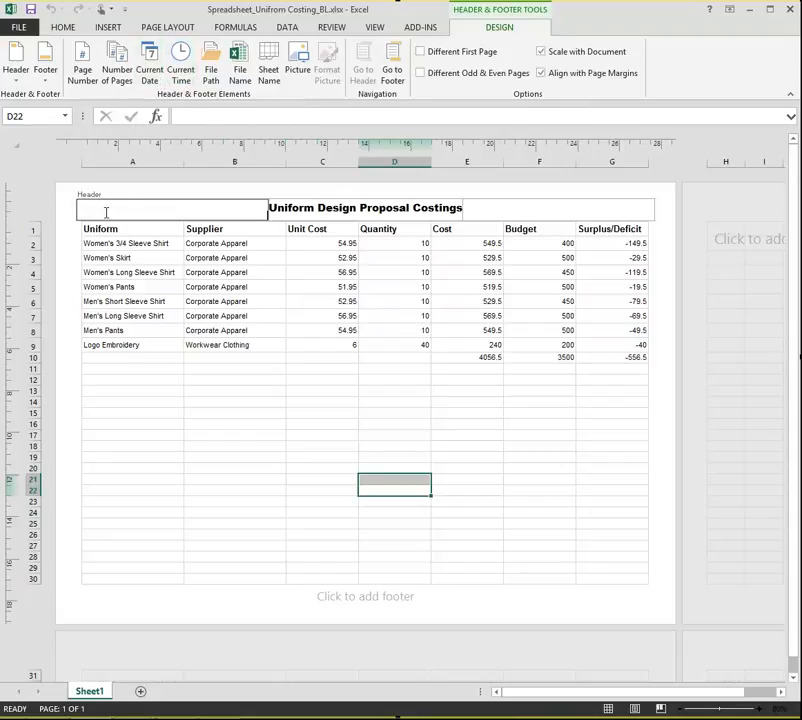
pyautogui.click(150, 62)
pyautogui.moveTo(124, 206); pyautogui.dragTo(50, 204)
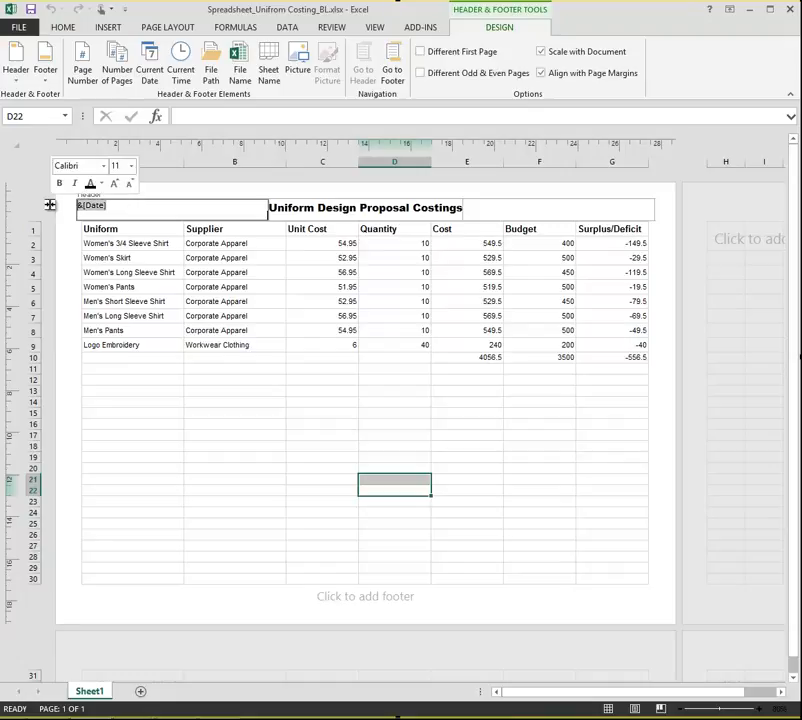
pyautogui.press('Delete')
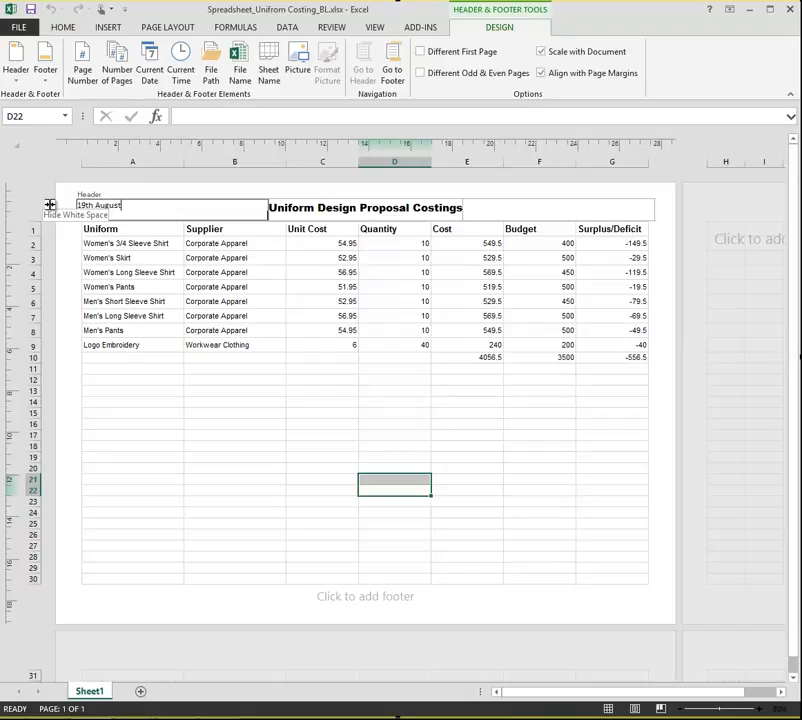
# - Enter "19th August 2015" in the header's left section and format it as Arial, size 10, italic
pyautogui.write('19th August 2015')
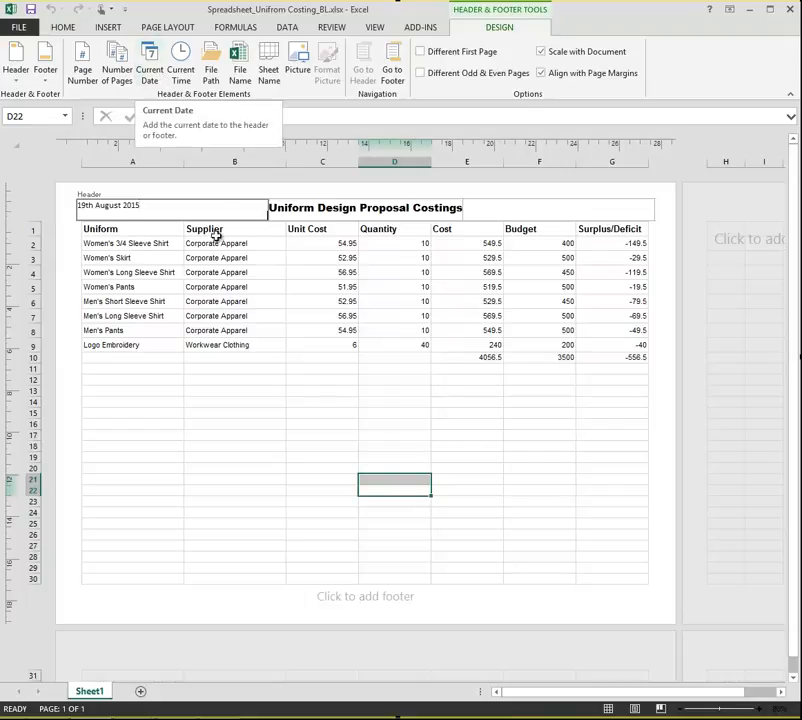
pyautogui.moveTo(163, 202); pyautogui.dragTo(77, 206)
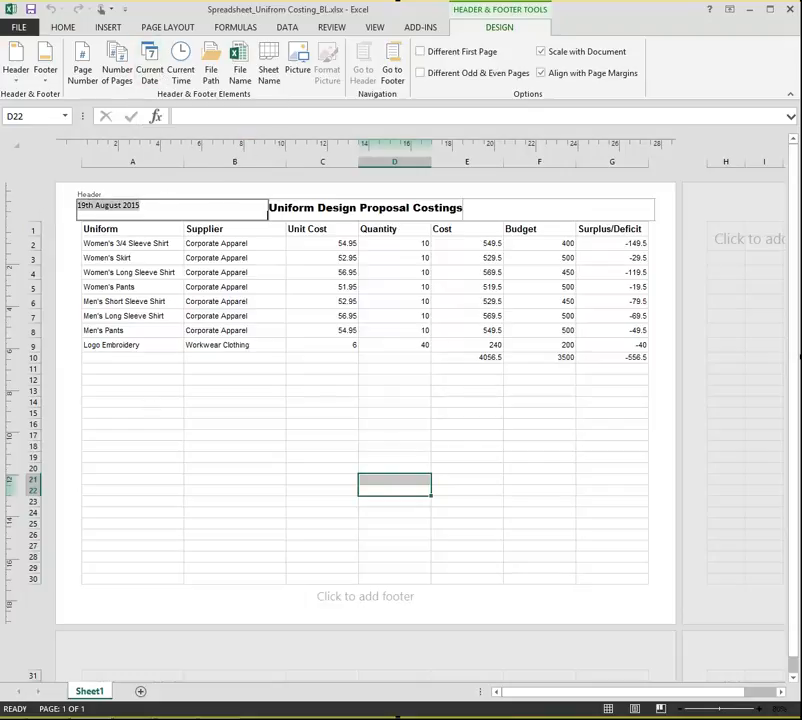
pyautogui.click(52, 27)
pyautogui.click(132, 52)
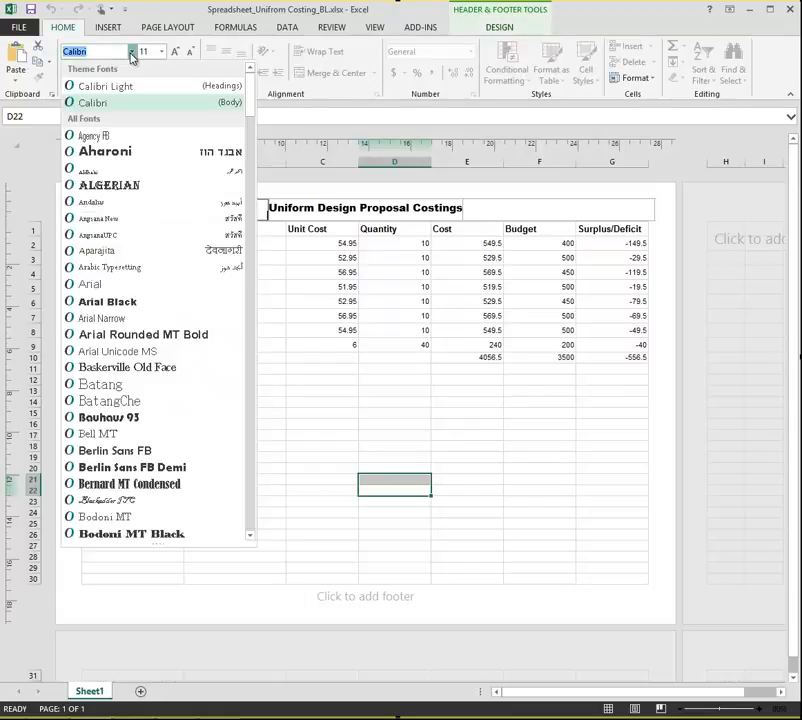
pyautogui.click(124, 283)
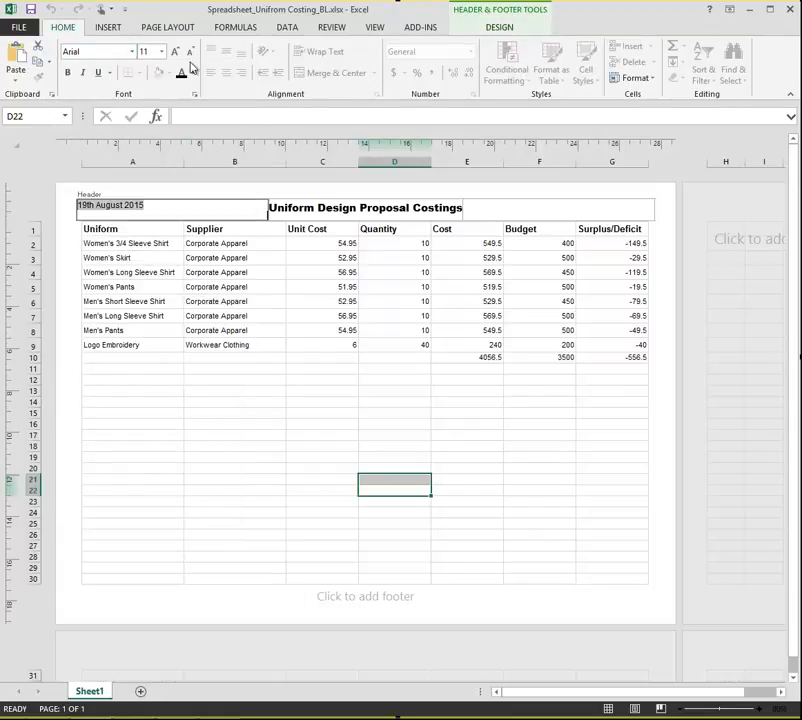
pyautogui.click(161, 52)
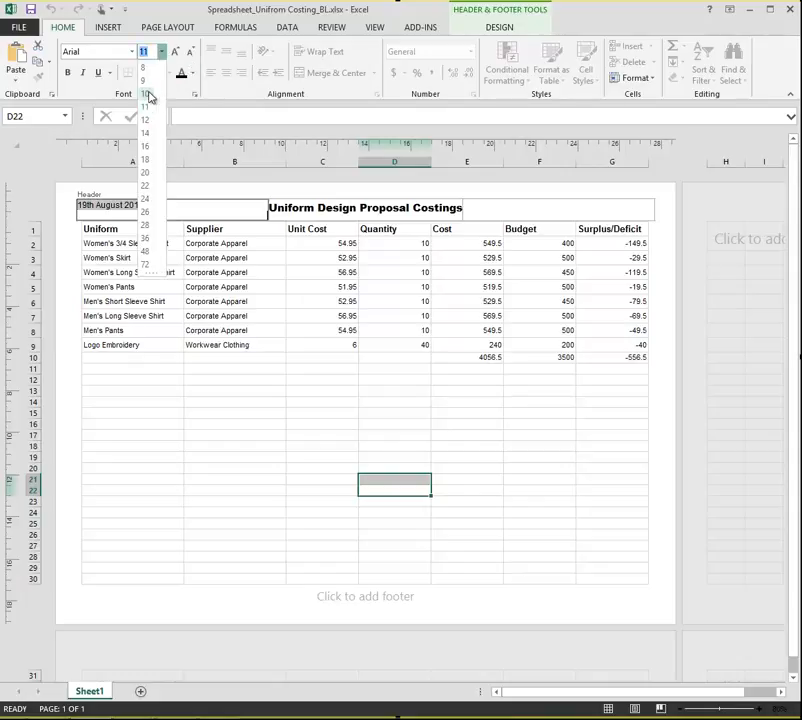
pyautogui.click(148, 94)
pyautogui.click(83, 74)
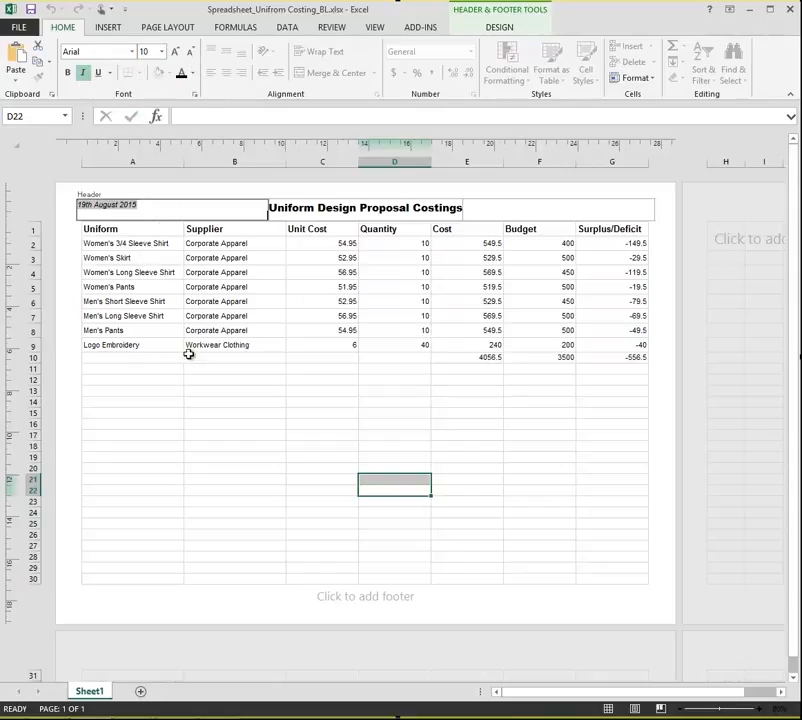
pyautogui.click(127, 410)
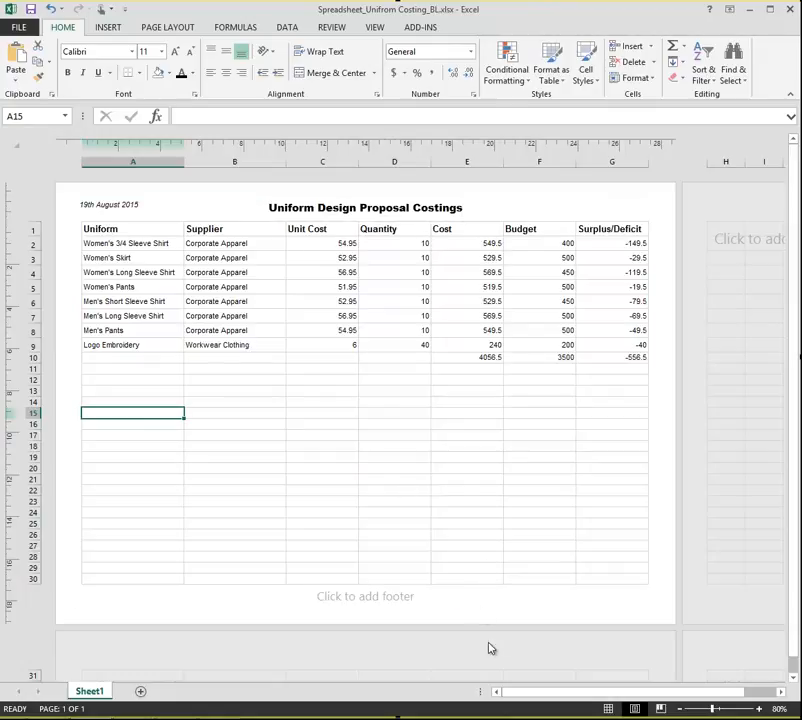
# - Check the logo requirements in the Word Style Guide, and insert Logo Light.gif from the G: drive into the Excel header's right section
pyautogui.click(618, 210)
pyautogui.hotkey('alt', 'Tab')
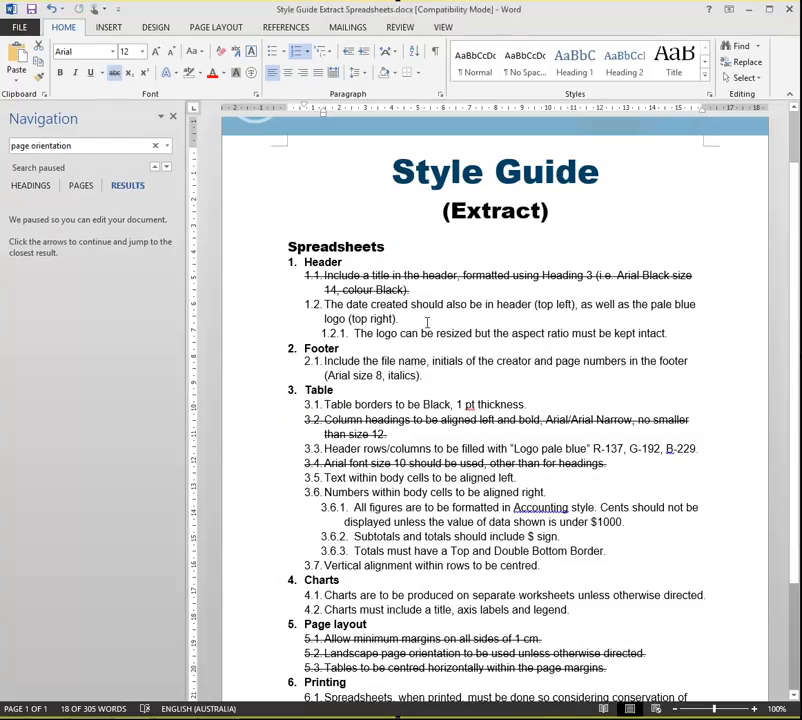
pyautogui.hotkey('alt', 'Tab')
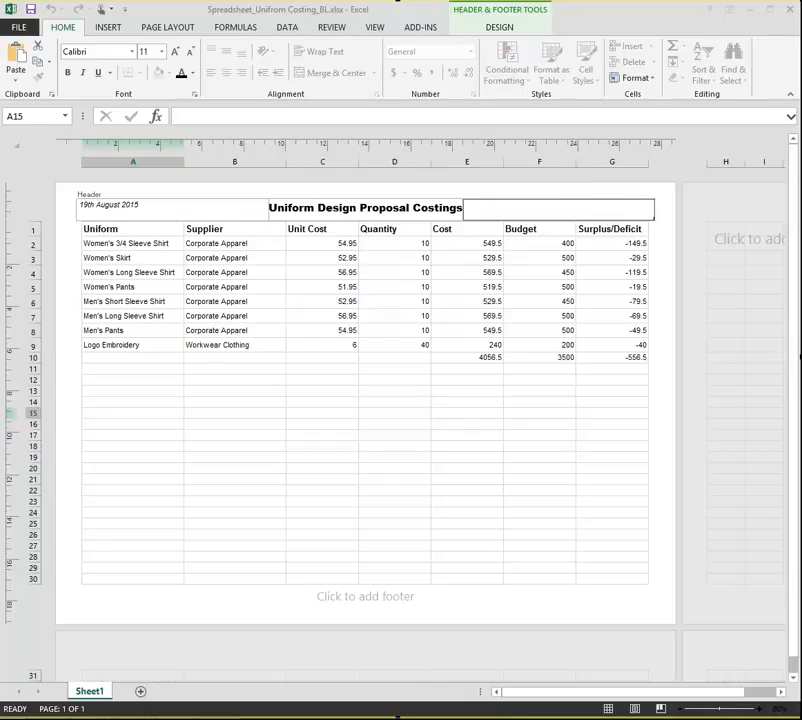
pyautogui.click(495, 27)
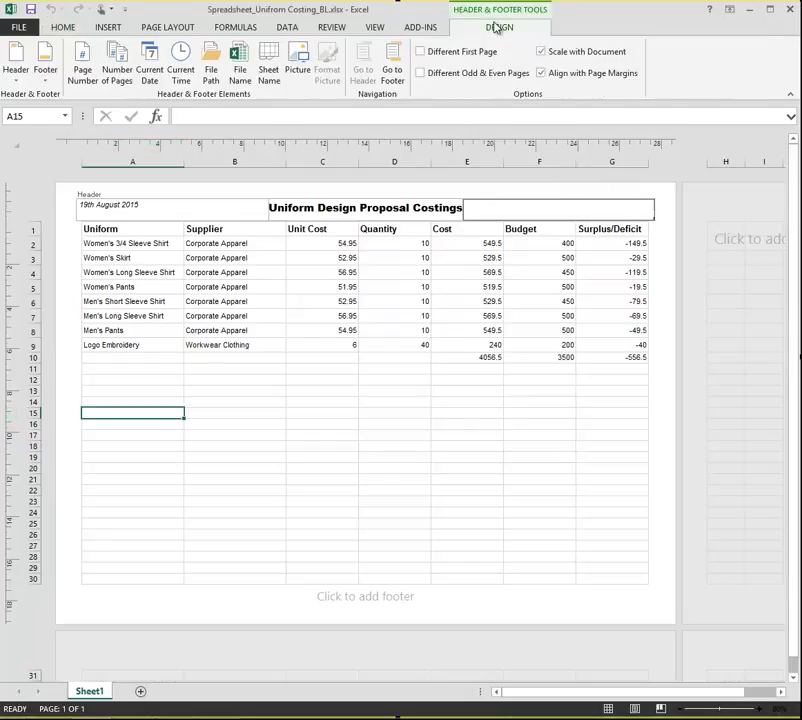
pyautogui.click(297, 75)
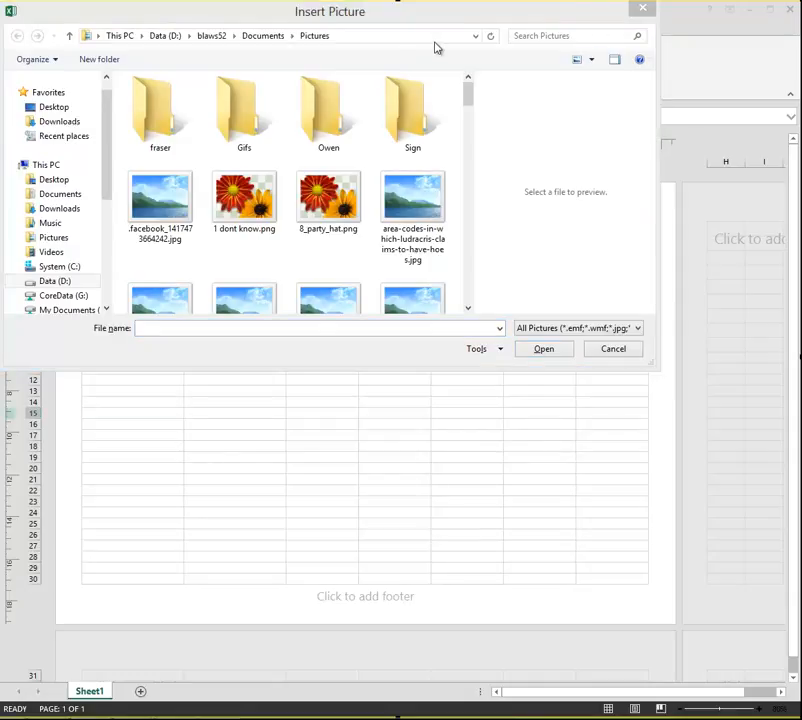
pyautogui.click(399, 39)
pyautogui.write('G:\\Coredata\\Curriculum\\9-12 VET and Business\\_BSDE VET Register\\VET Subjects\\Cert I\\IDMT_Cert I\\Business\\Assessment Tools\\Project 3\\Required documents')
pyautogui.press('Return')
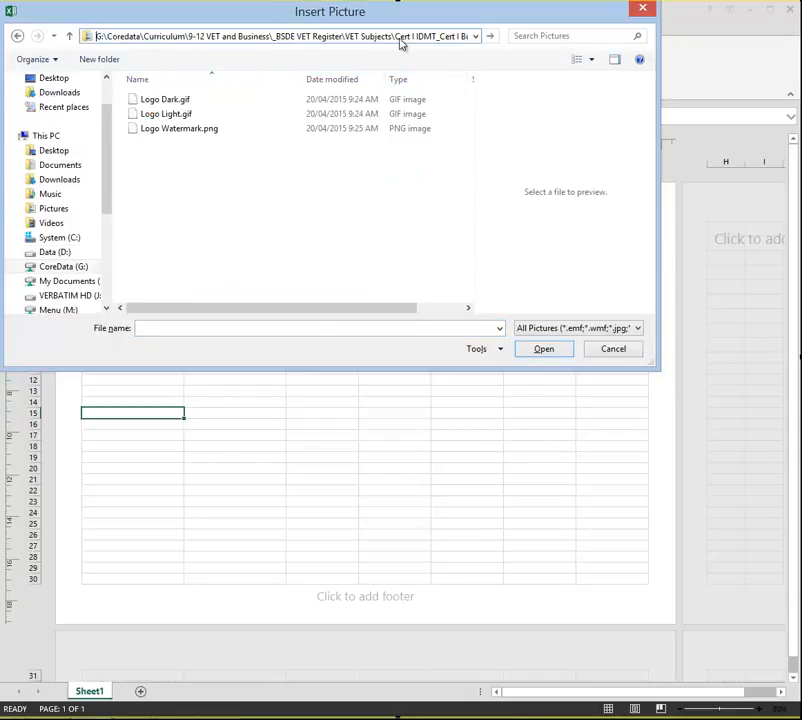
pyautogui.click(171, 117)
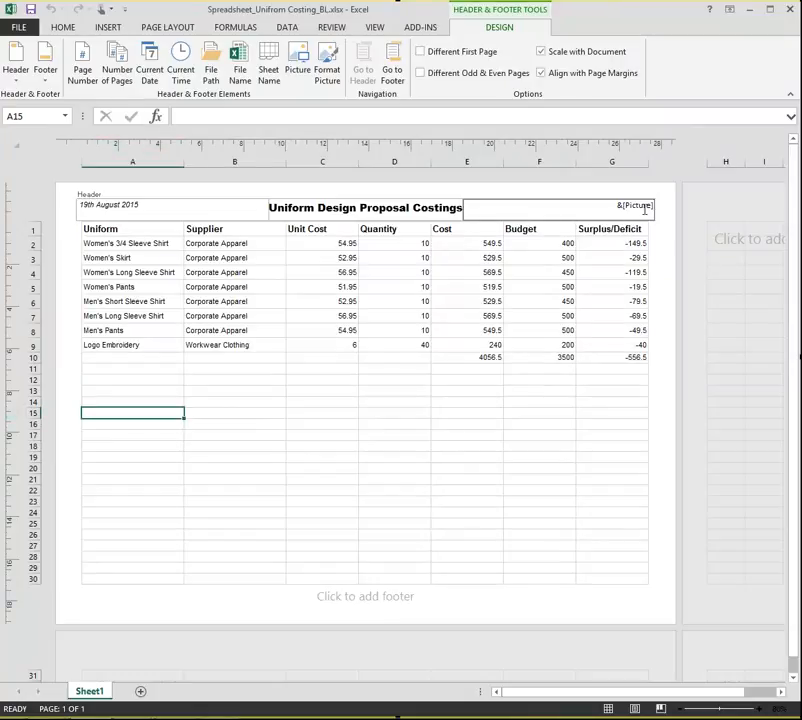
pyautogui.click(508, 436)
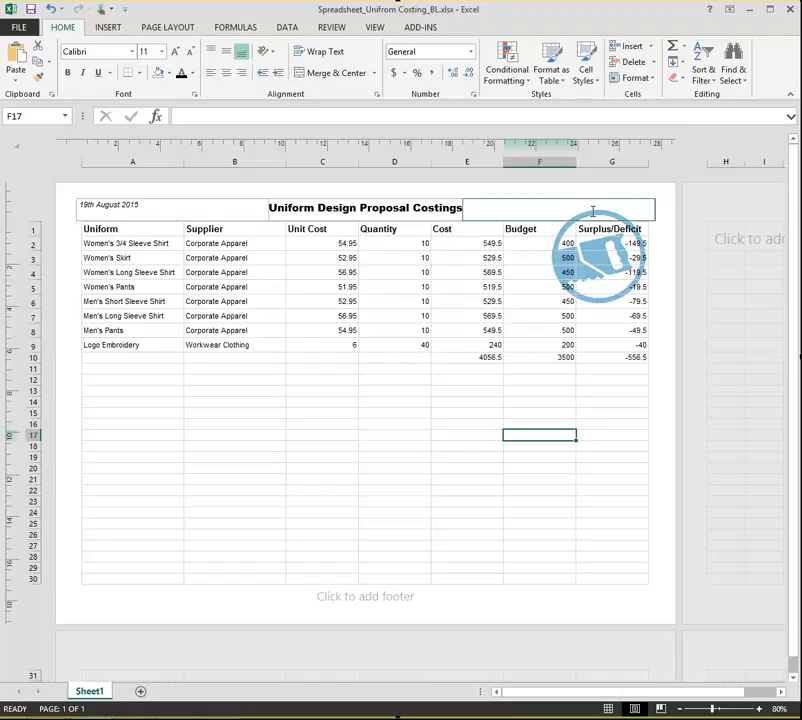
# - Scale the header logo to 40% with the aspect ratio locked, and return to the worksheet cells
pyautogui.click(595, 212)
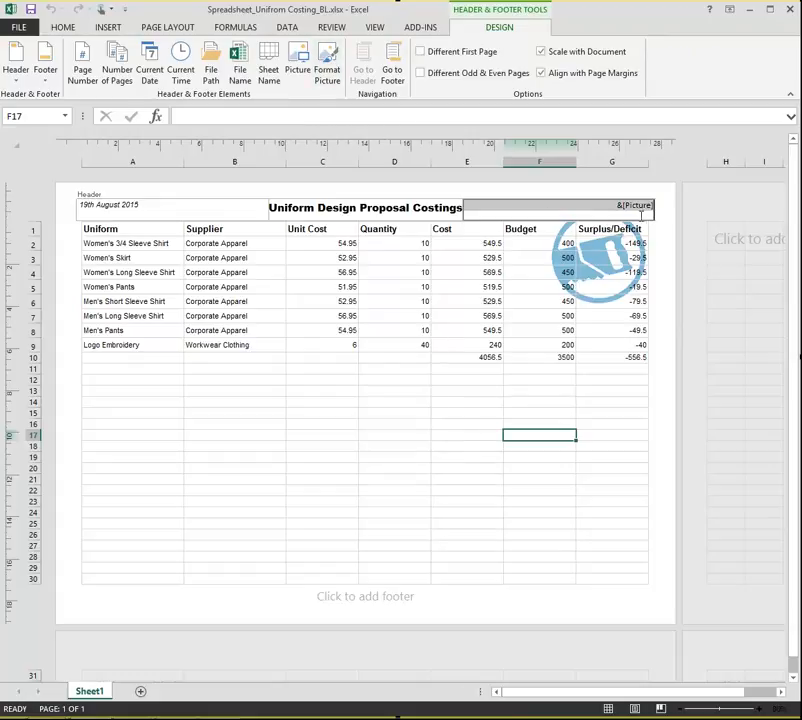
pyautogui.click(638, 212)
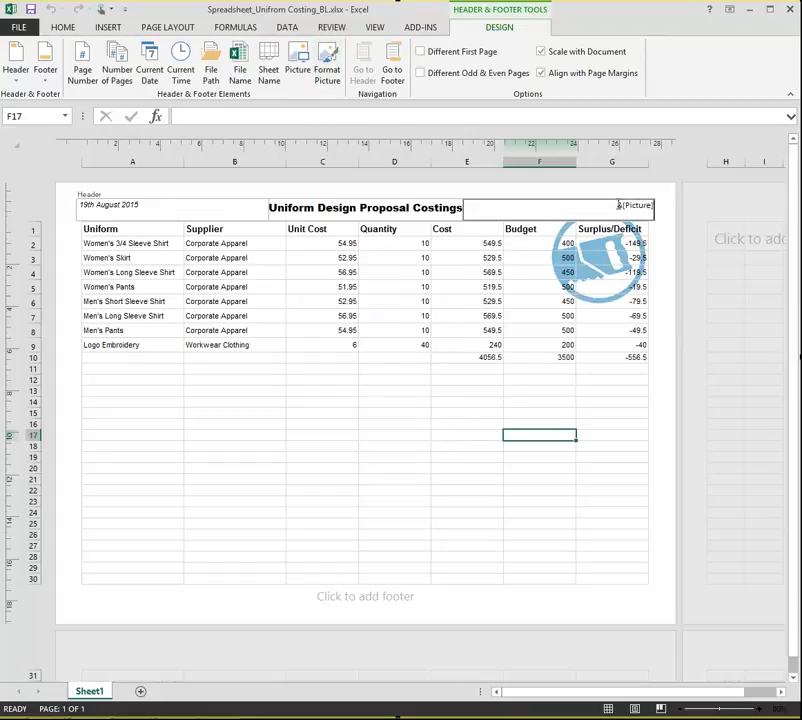
pyautogui.click(327, 70)
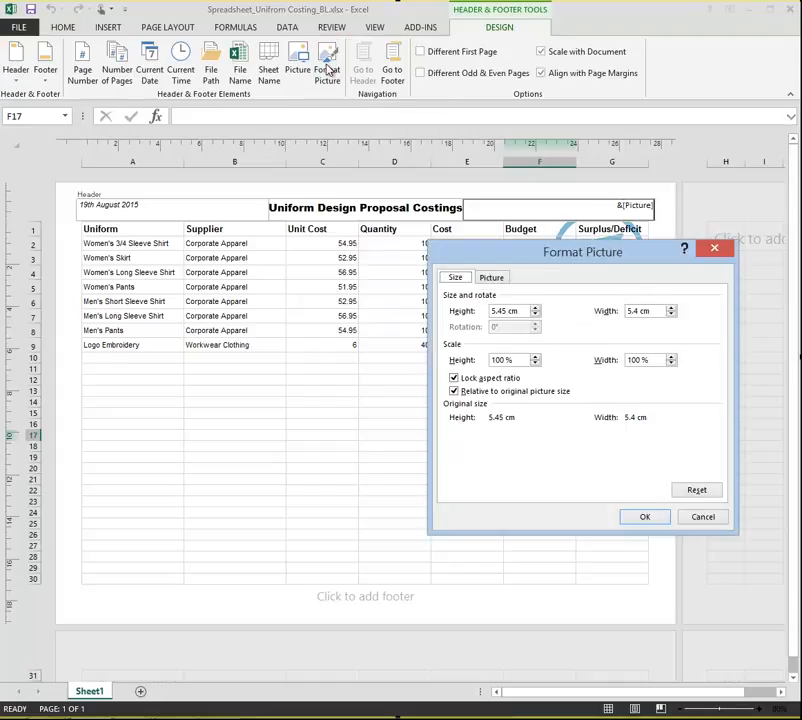
pyautogui.moveTo(615, 262); pyautogui.dragTo(562, 367)
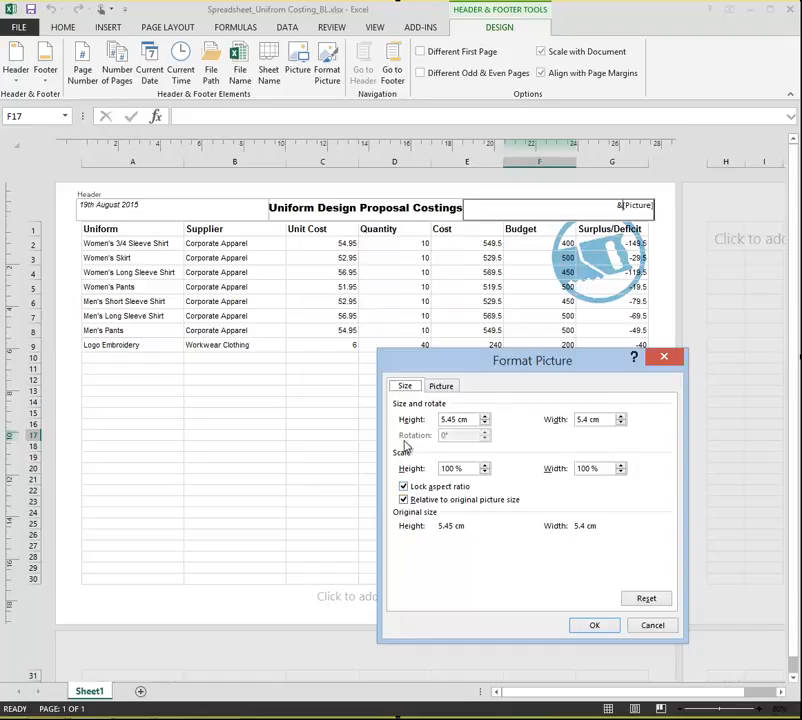
pyautogui.click(410, 489)
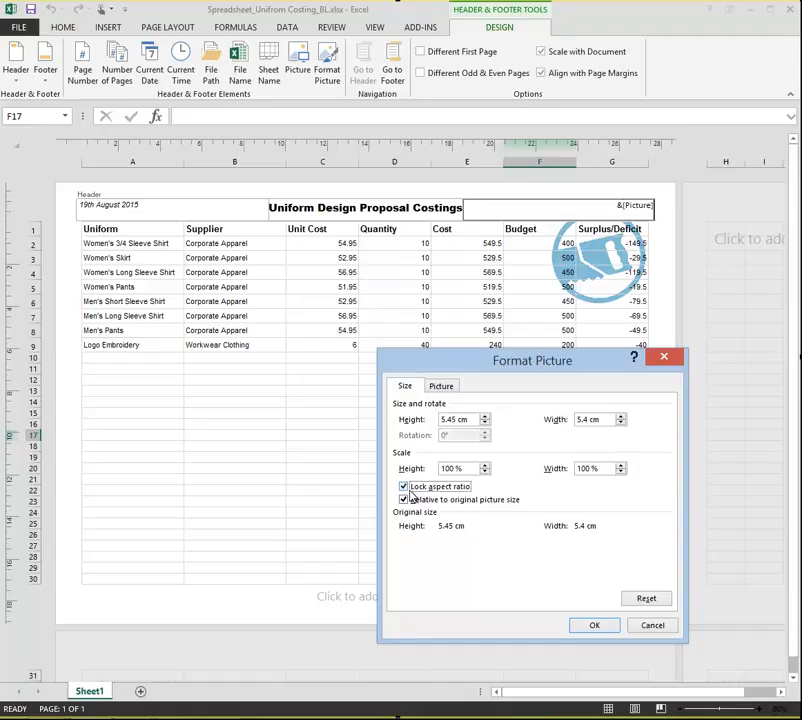
pyautogui.click(484, 472)
pyautogui.click(484, 472)
pyautogui.click(484, 472)
pyautogui.click(484, 472)
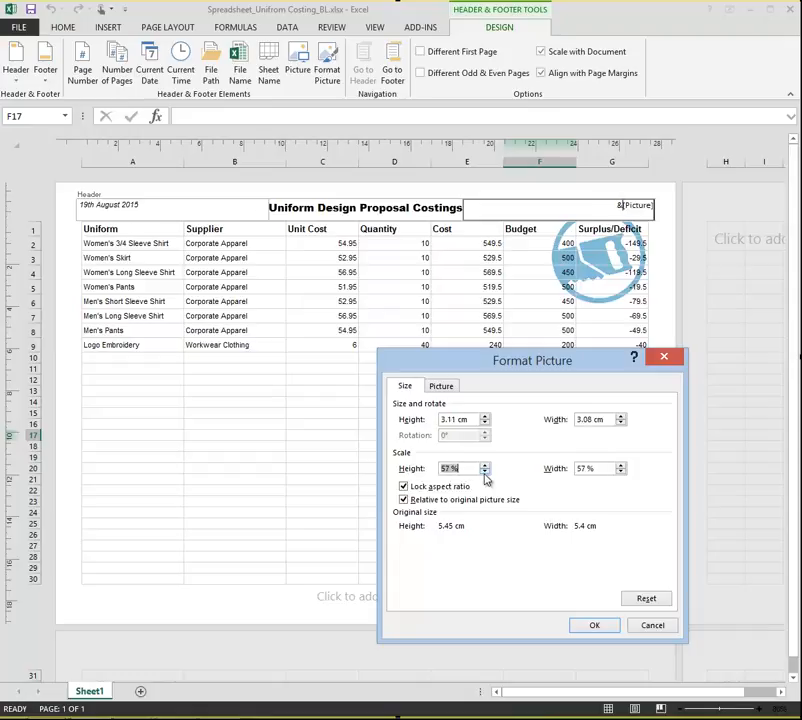
pyautogui.click(484, 472)
pyautogui.click(484, 472)
pyautogui.click(484, 472)
pyautogui.click(484, 472)
pyautogui.click(593, 625)
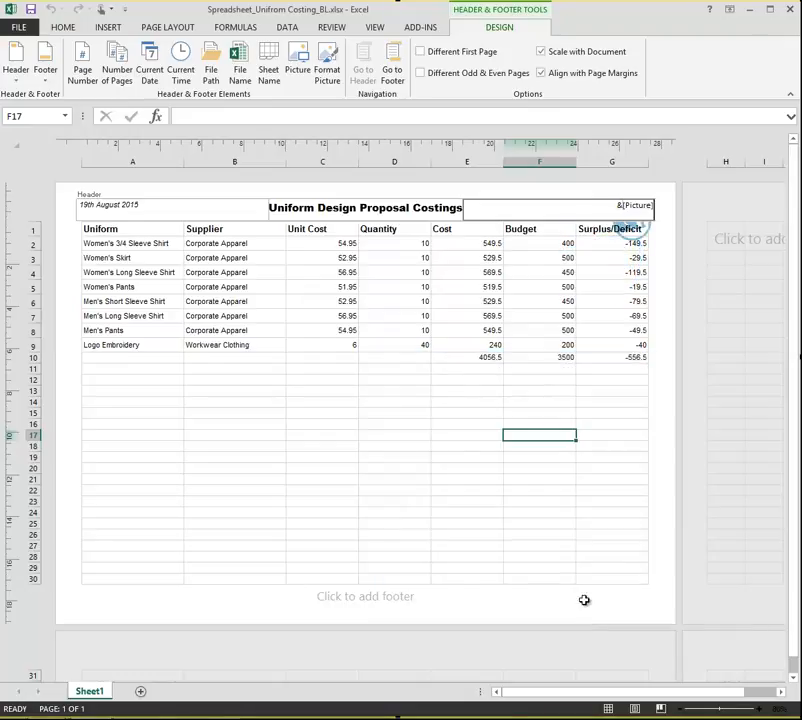
pyautogui.click(444, 466)
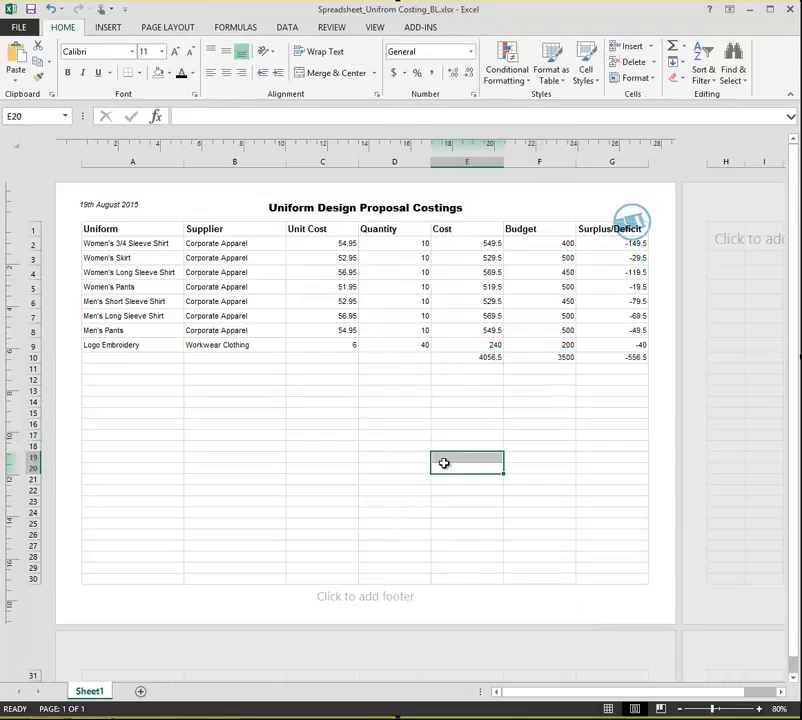
# - Reduce the header logo's scale to 20%, keeping the aspect ratio locked
pyautogui.click(626, 211)
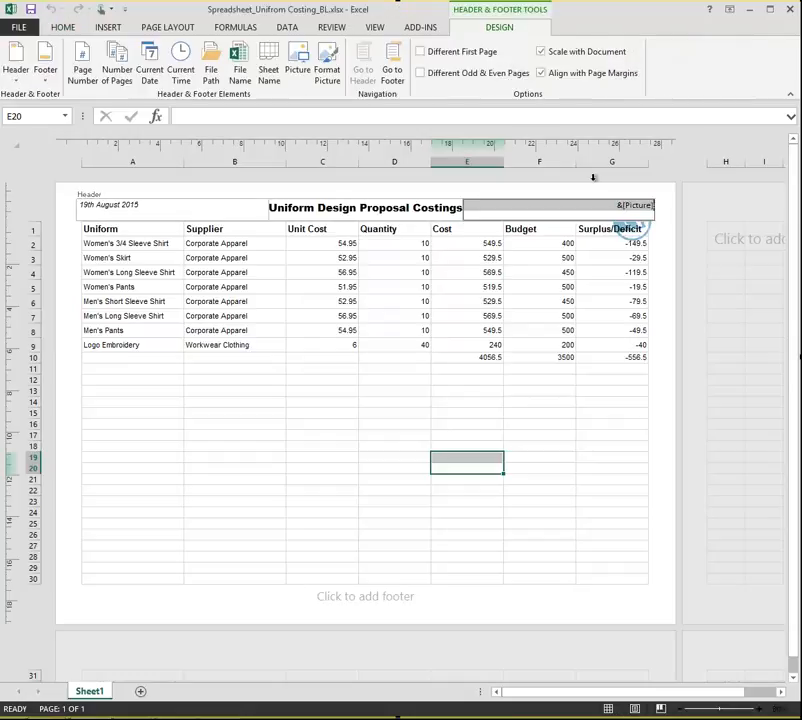
pyautogui.click(316, 80)
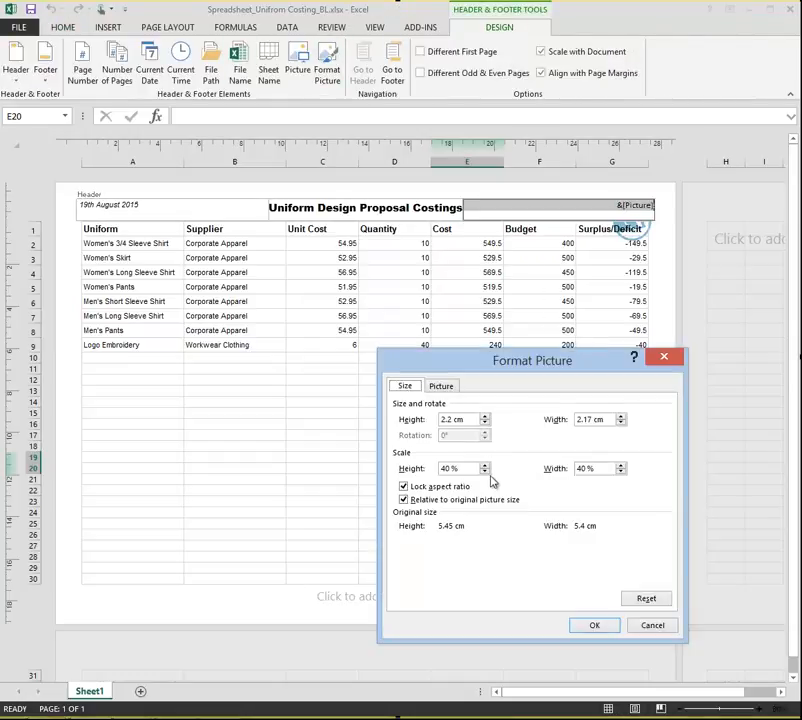
pyautogui.click(485, 473)
pyautogui.moveTo(485, 473); pyautogui.dragTo(485, 473)
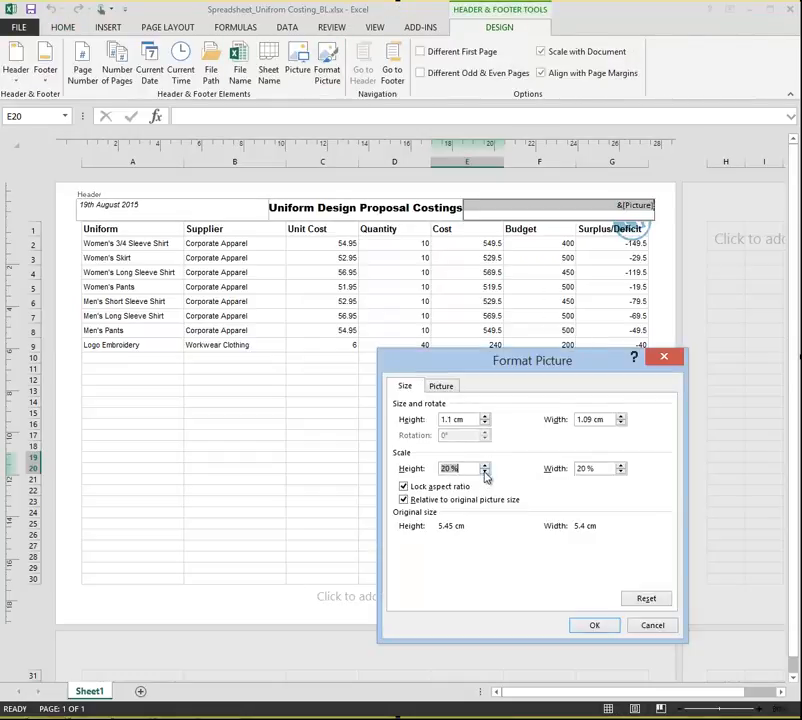
pyautogui.click(597, 625)
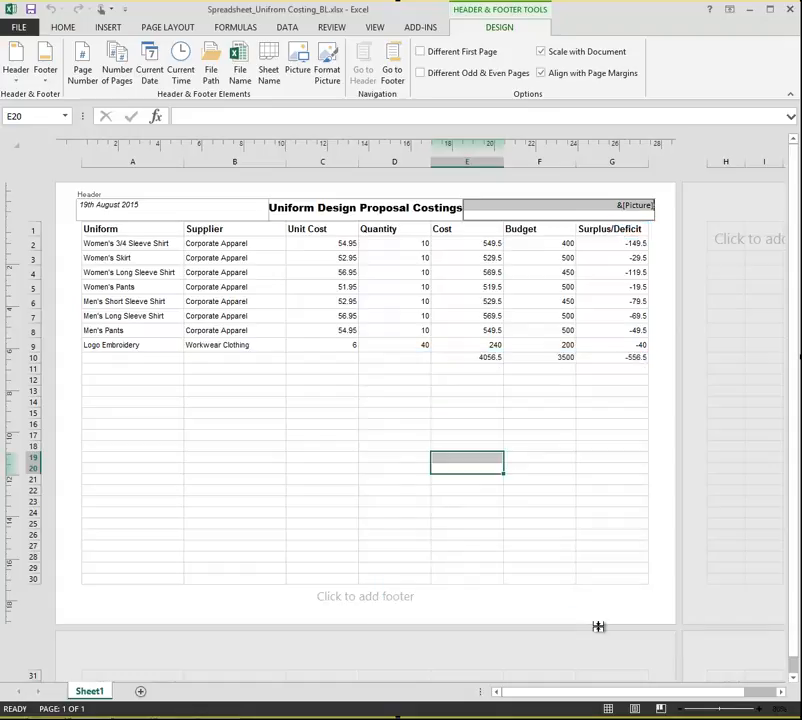
# - Leave the header, switch to the Style Guide in Word, and strike through completed header items 1.2 and 1.2.1
pyautogui.click(562, 456)
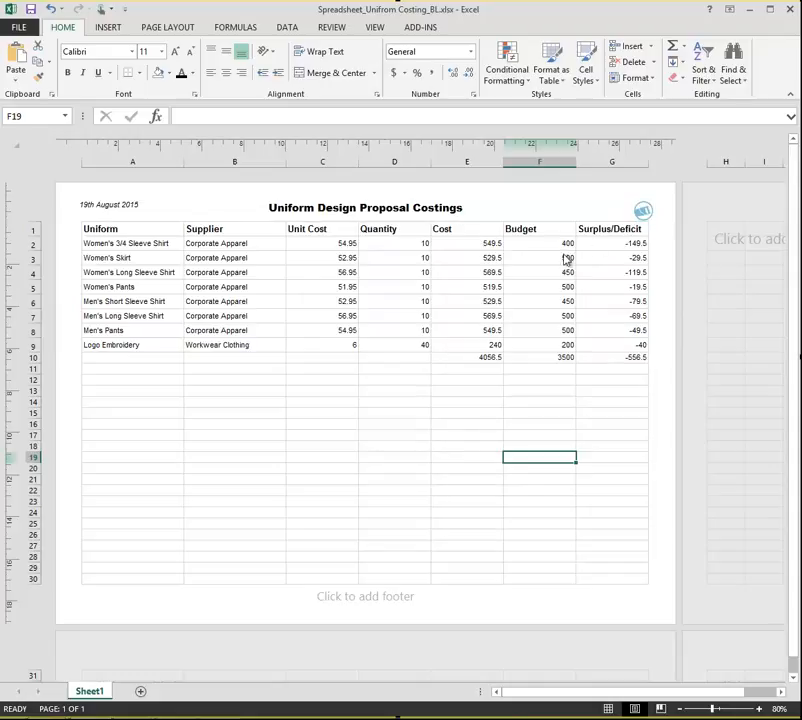
pyautogui.click(197, 639)
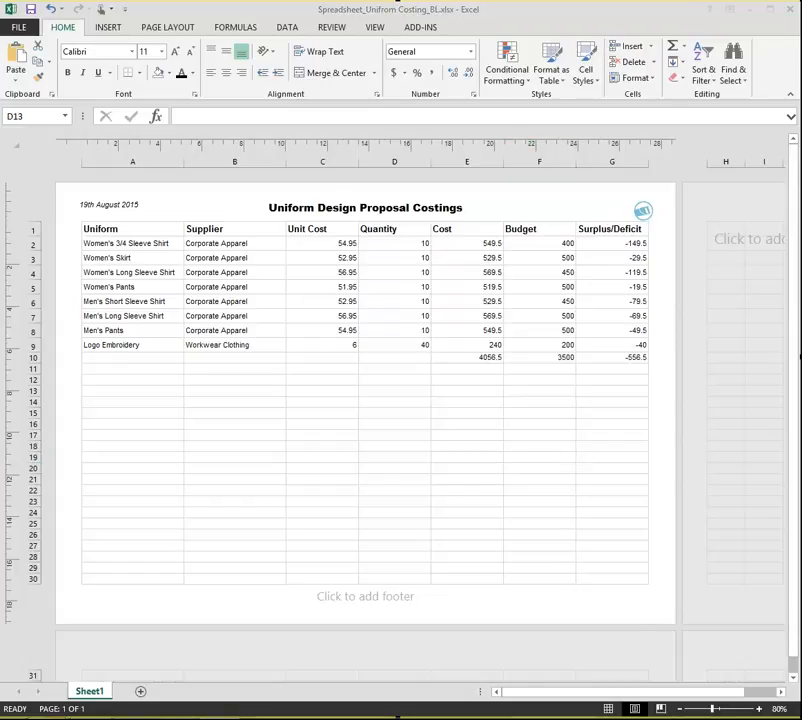
pyautogui.moveTo(175, 675)
pyautogui.click(202, 678)
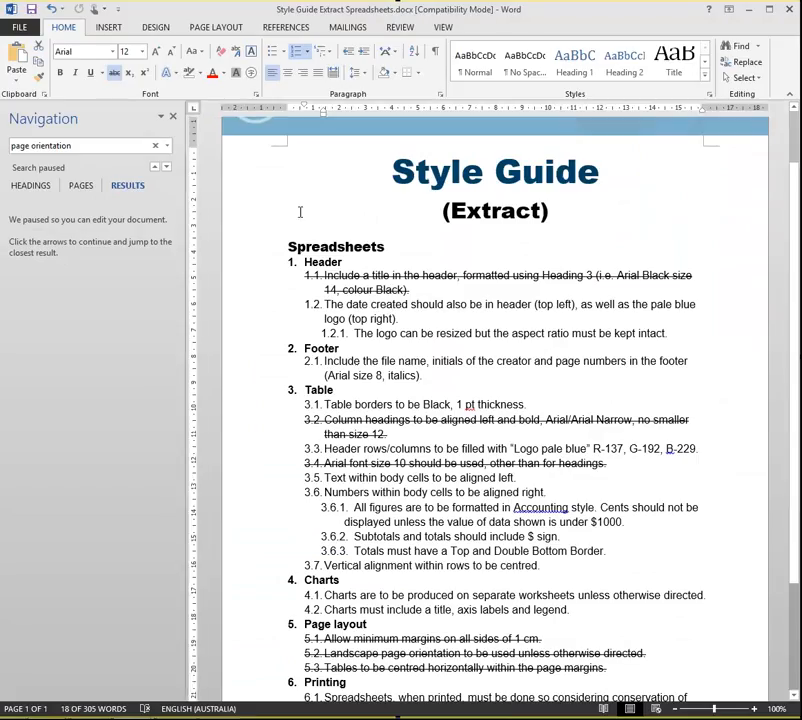
pyautogui.click(415, 319)
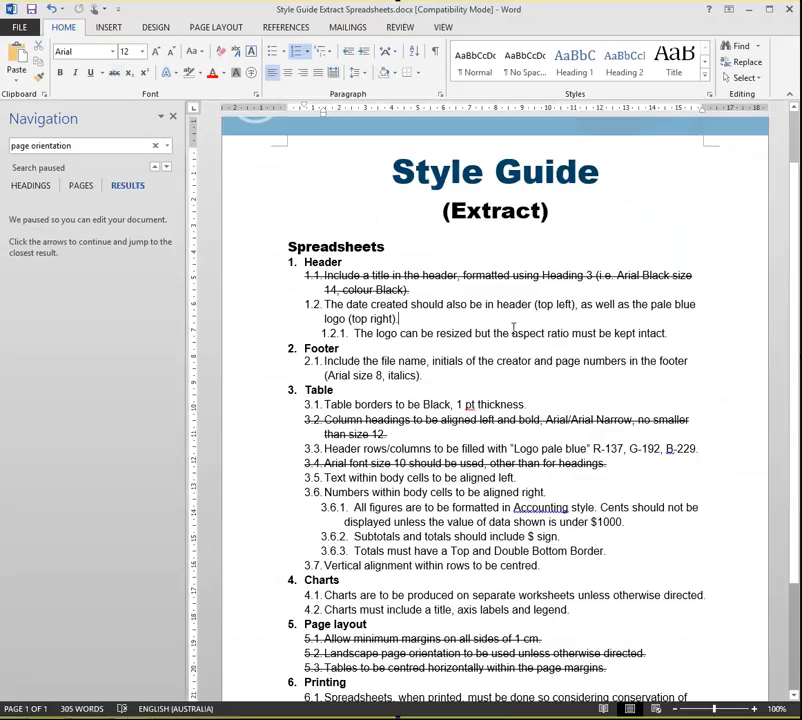
pyautogui.moveTo(356, 334); pyautogui.dragTo(474, 337)
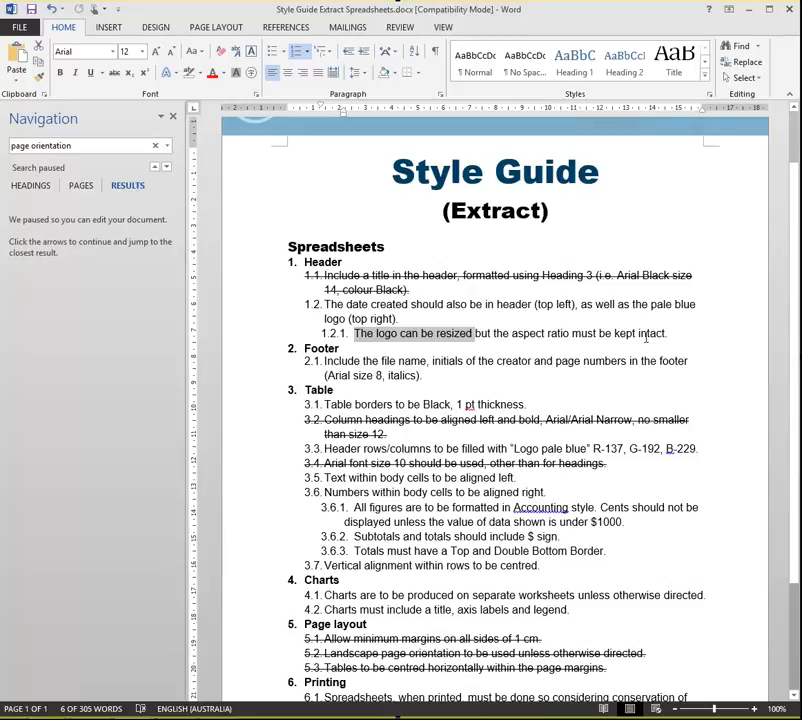
pyautogui.moveTo(675, 334); pyautogui.dragTo(322, 305)
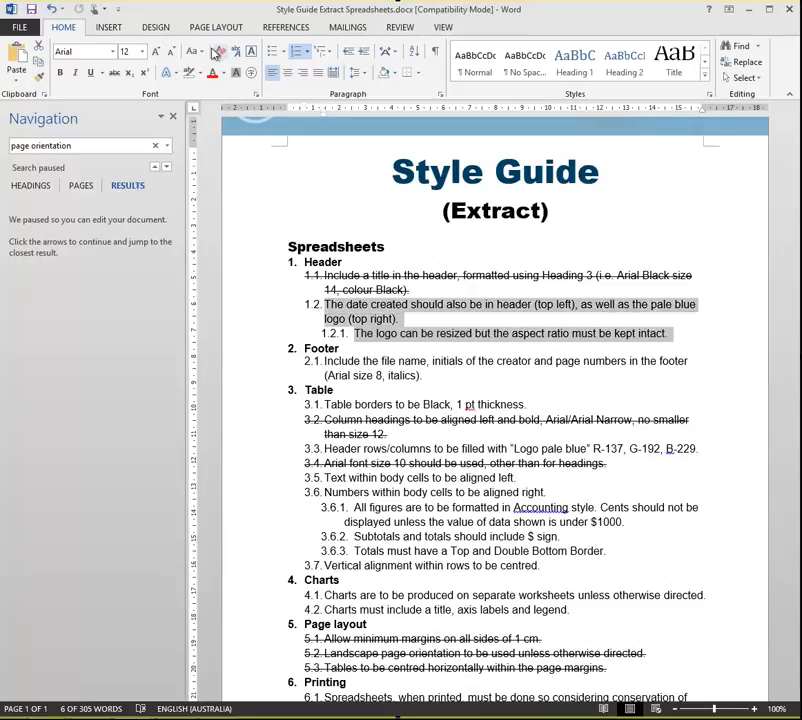
pyautogui.click(114, 74)
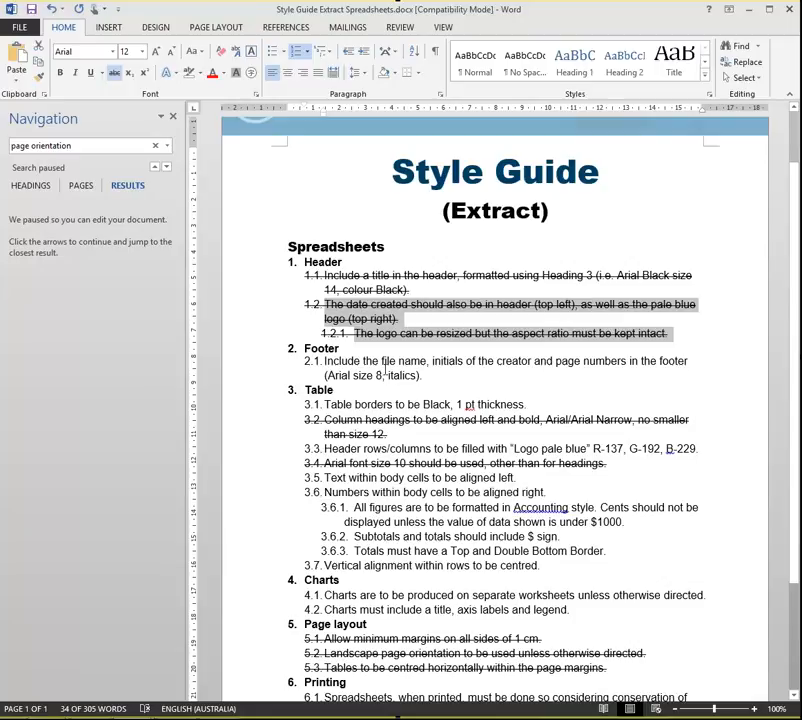
# - Check the footer requirements in the Style Guide, and insert the file name in the Excel footer's left section
pyautogui.moveTo(326, 375); pyautogui.dragTo(426, 375)
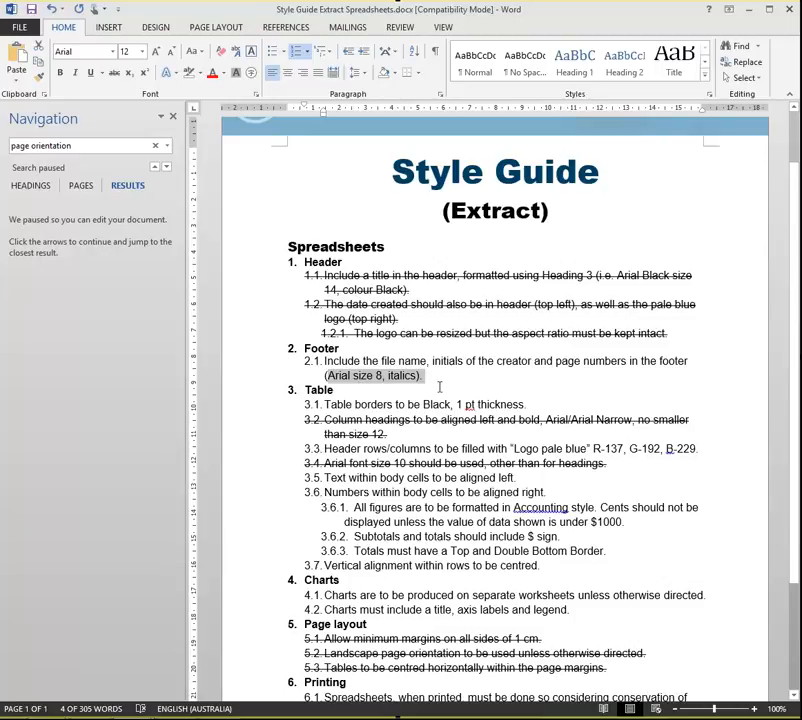
pyautogui.press('Down')
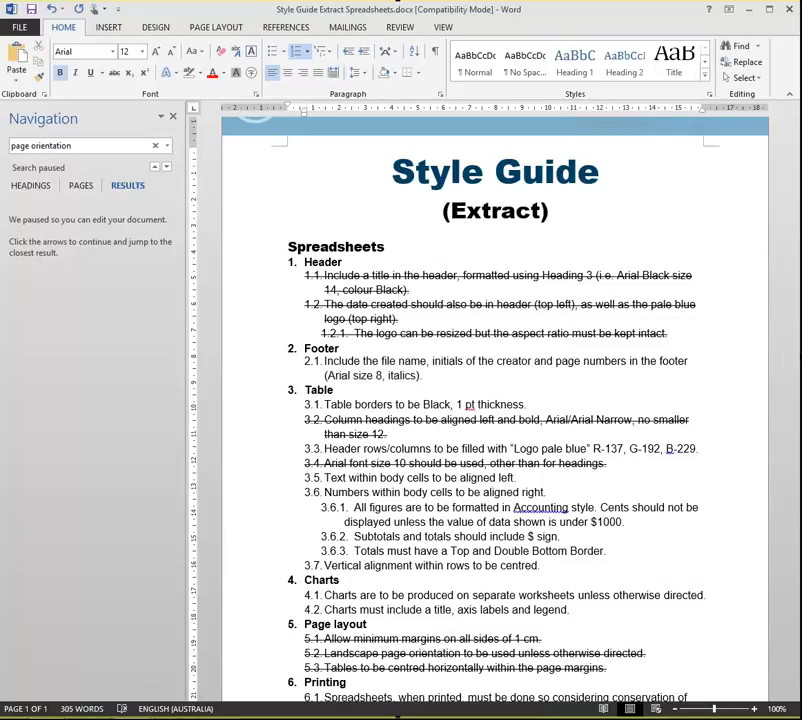
pyautogui.hotkey('alt', 'Tab')
pyautogui.click(116, 597)
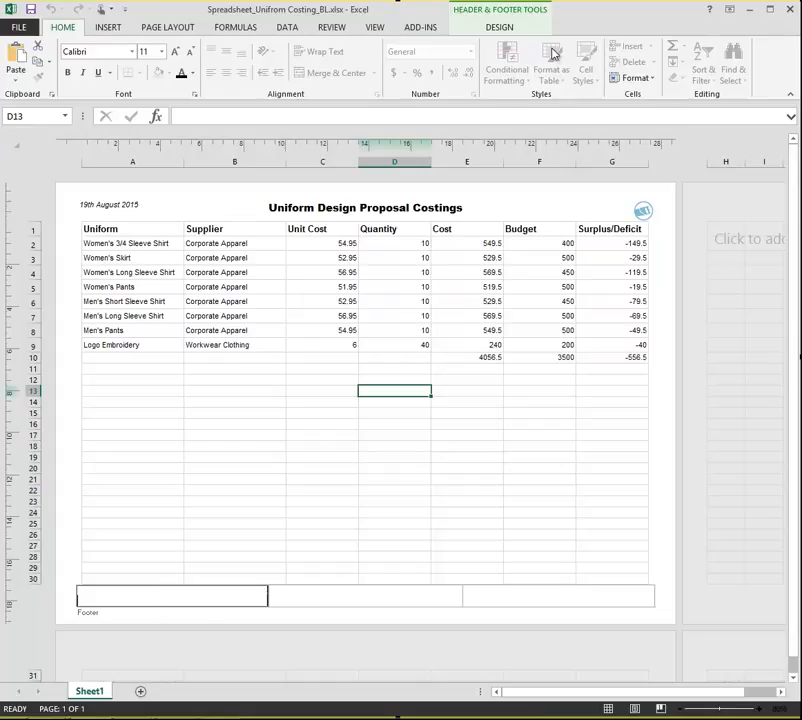
pyautogui.click(498, 27)
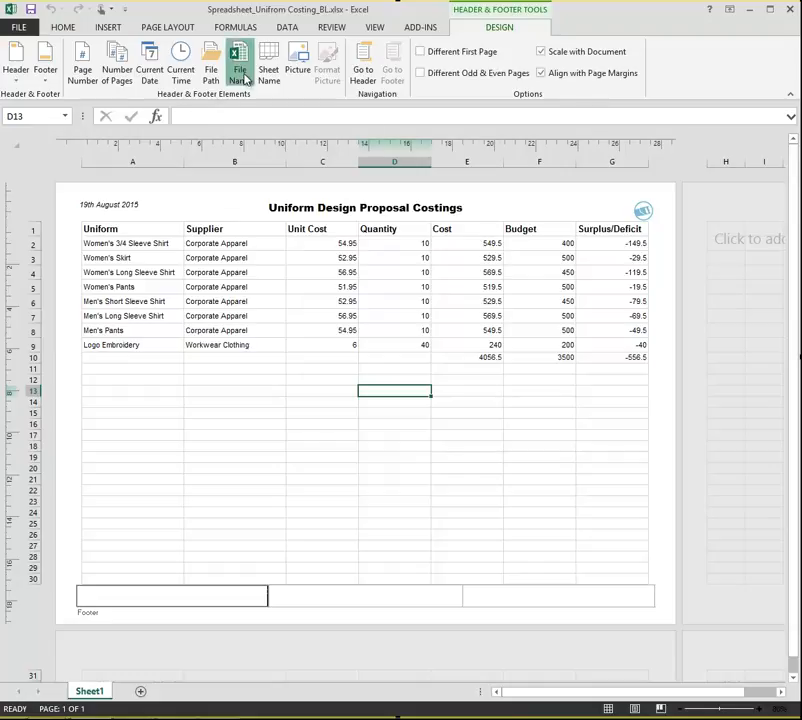
# - Insert the page number in the footer's centre section and enter the creator's initials in its right section
pyautogui.click(401, 602)
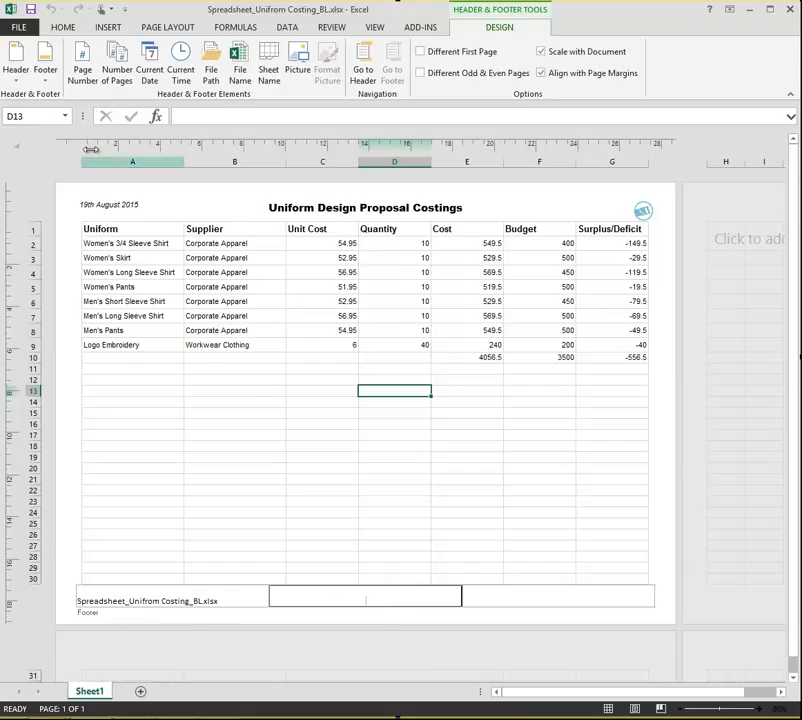
pyautogui.click(83, 68)
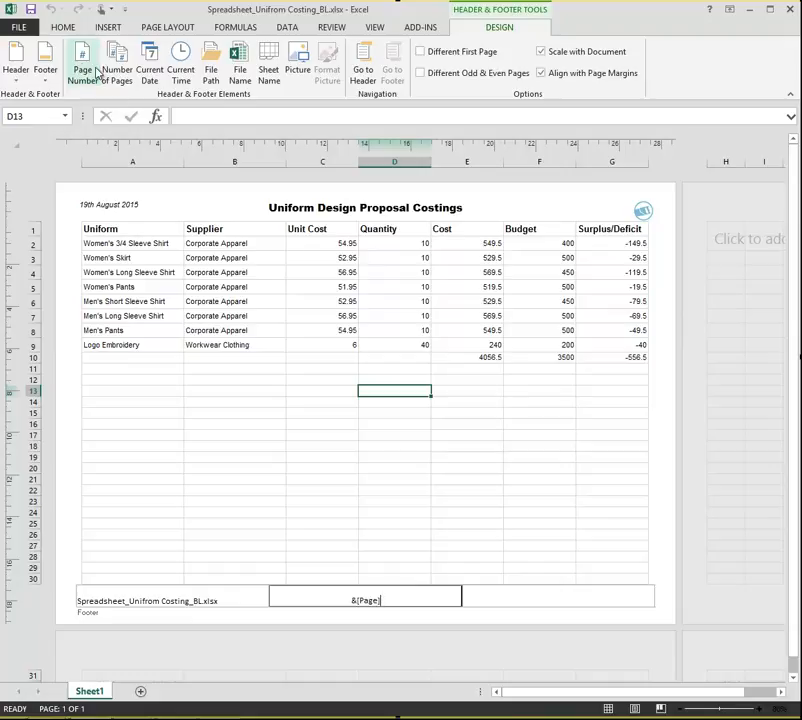
pyautogui.click(574, 602)
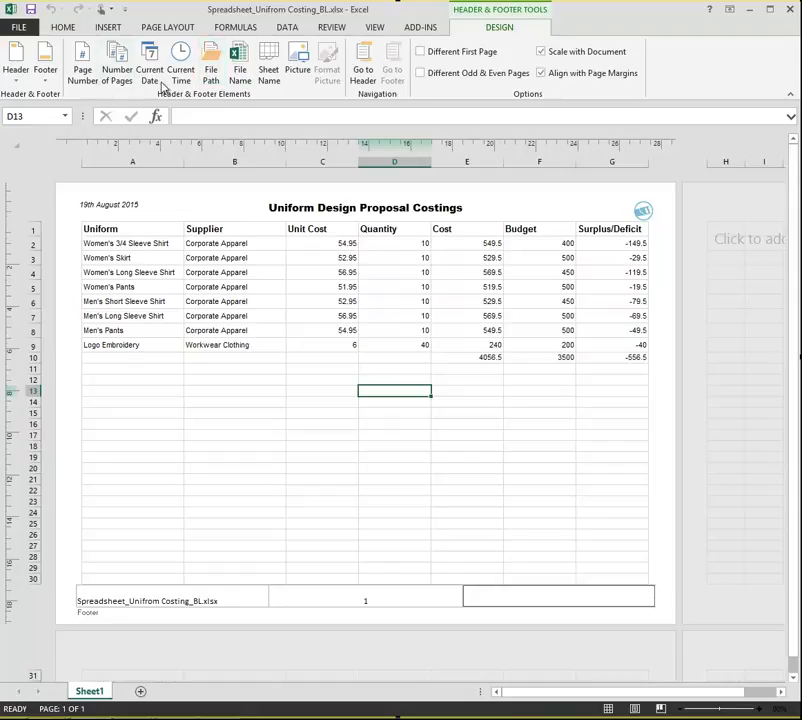
pyautogui.click(53, 84)
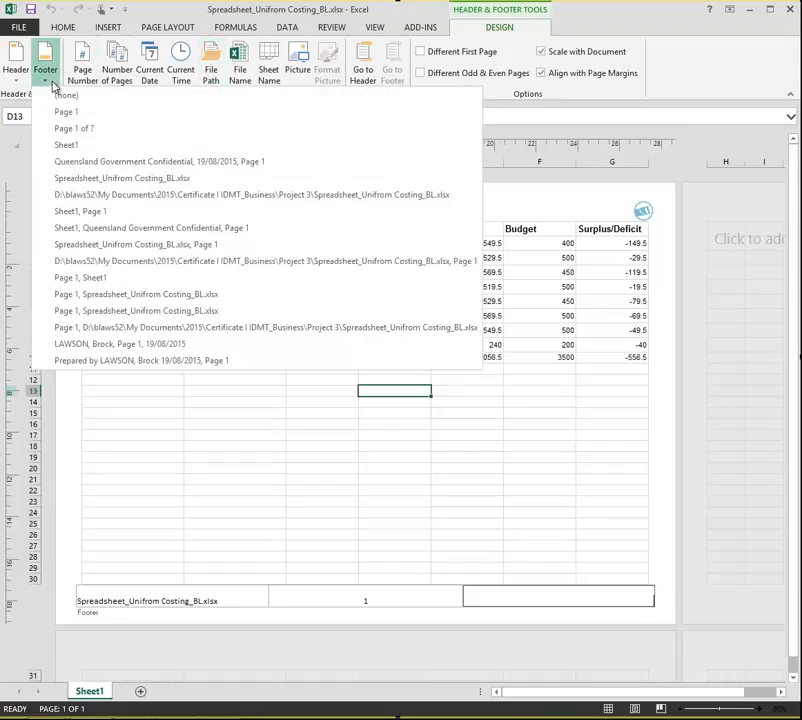
pyautogui.click(53, 84)
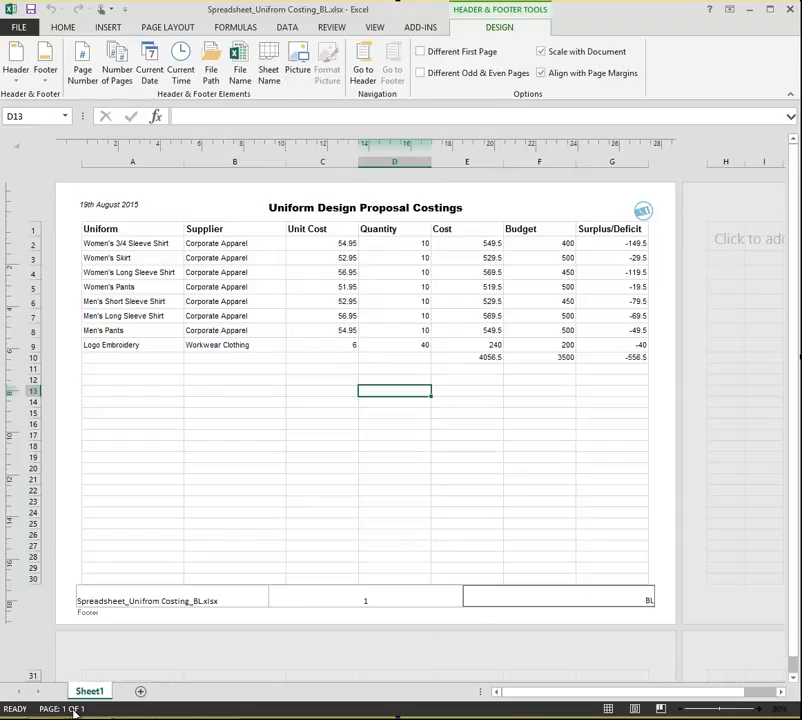
# - Recheck the footer font rule in the Word Style Guide, and format the Excel footer's file name as Arial, size 8, italic
pyautogui.moveTo(161, 711)
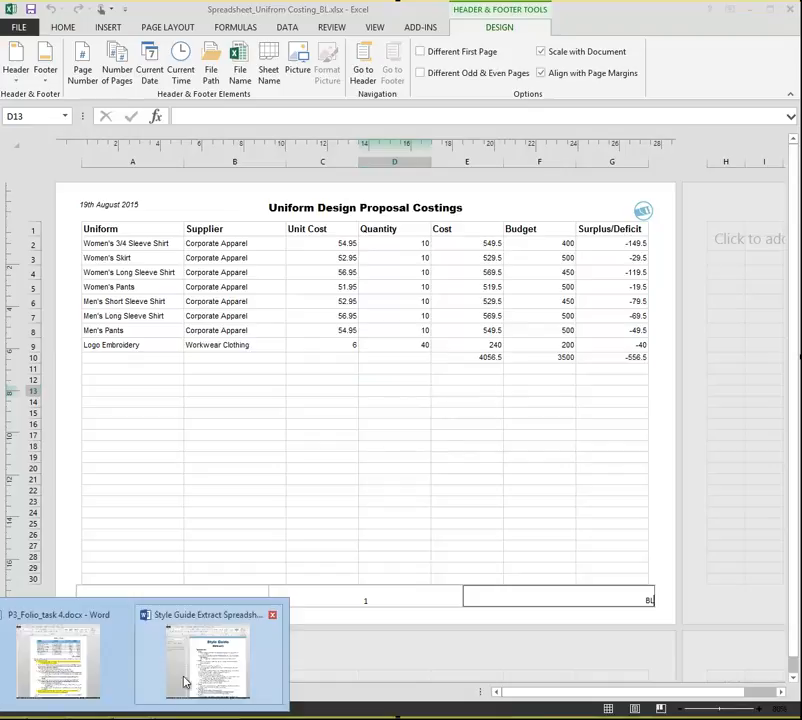
pyautogui.click(215, 660)
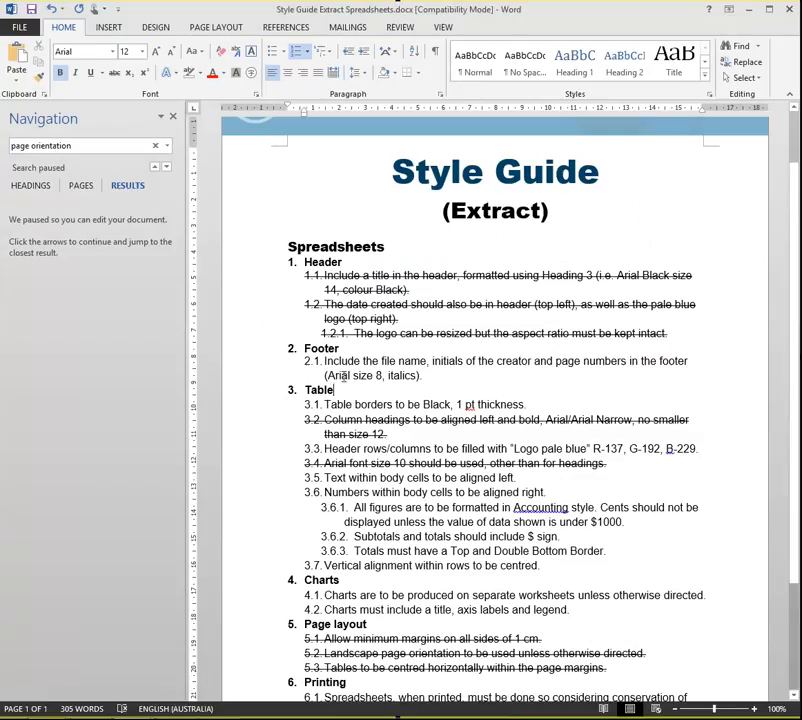
pyautogui.click(753, 14)
pyautogui.click(158, 600)
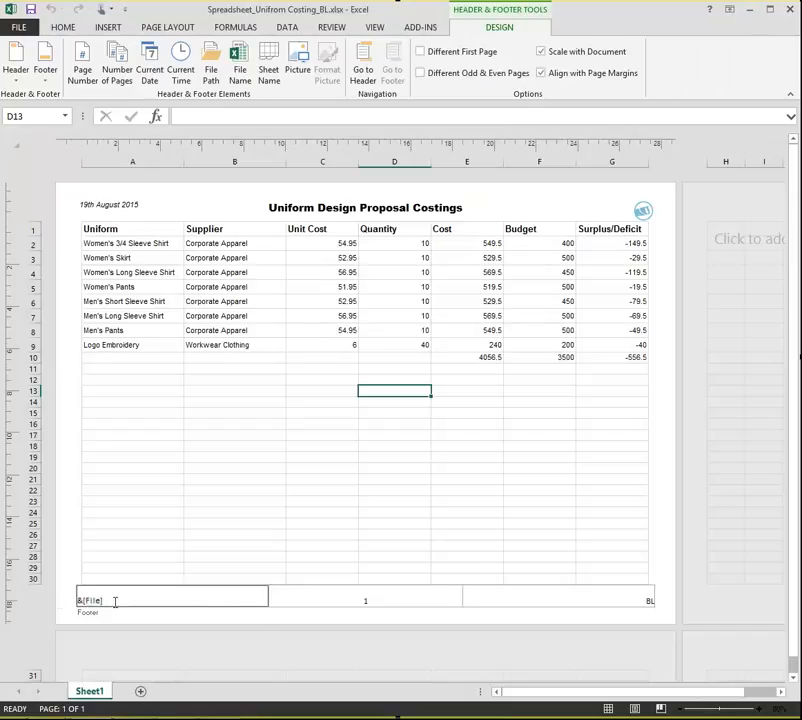
pyautogui.click(63, 27)
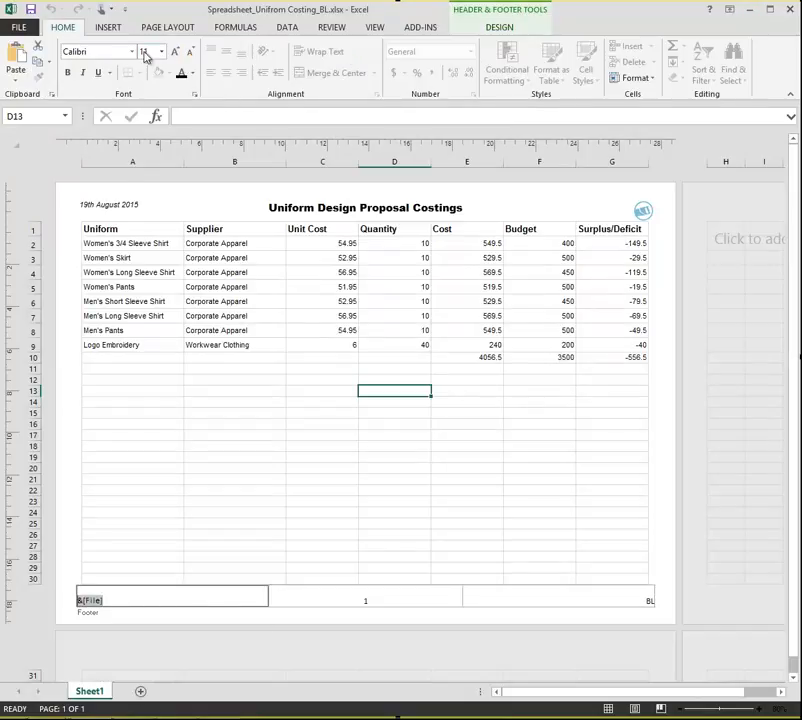
pyautogui.click(134, 51)
pyautogui.click(90, 284)
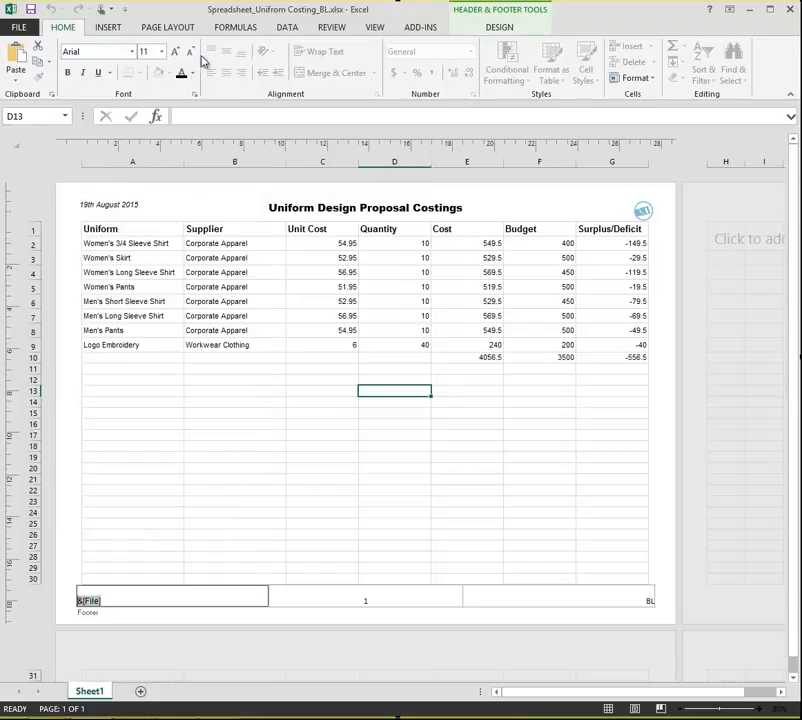
pyautogui.click(191, 51)
pyautogui.click(191, 51)
pyautogui.click(82, 72)
# - Format the page number in the footer's centre section as Arial, size 8, italic
pyautogui.click(389, 593)
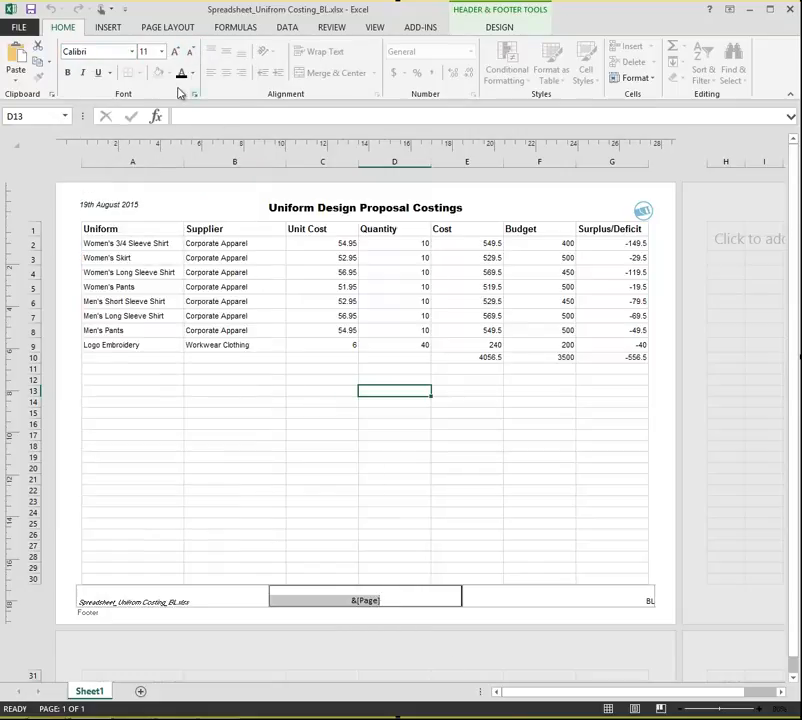
pyautogui.click(131, 51)
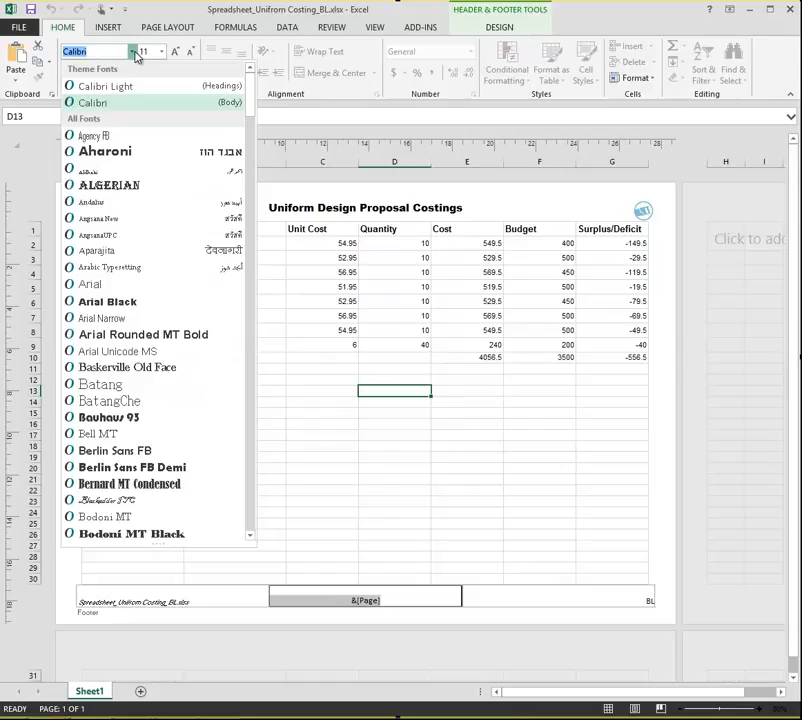
pyautogui.click(106, 285)
pyautogui.click(187, 53)
pyautogui.click(187, 53)
pyautogui.click(187, 53)
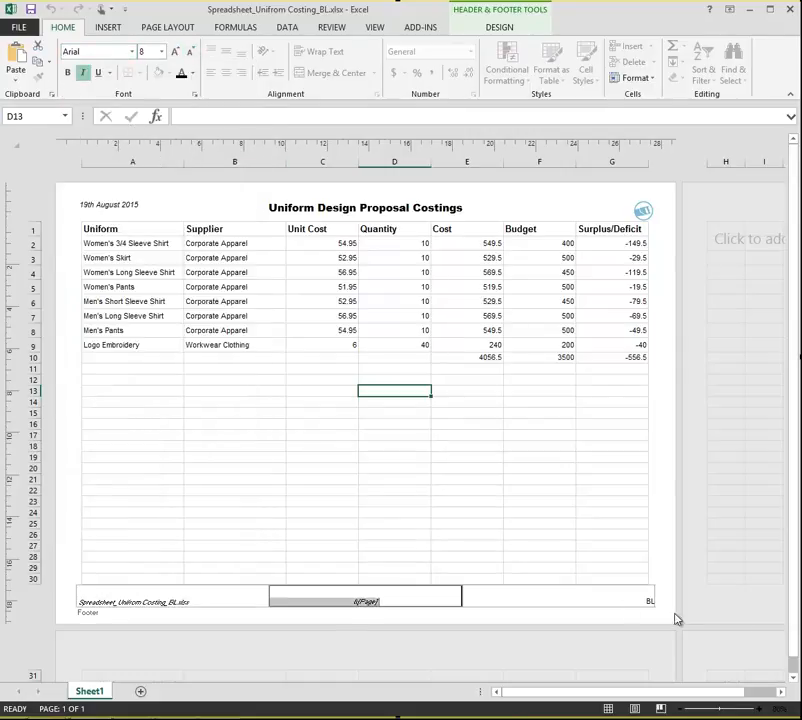
# - Format the creator's initials in the footer's right section as Arial, size 8, italic, and return to the worksheet cells
pyautogui.click(627, 600)
pyautogui.click(132, 51)
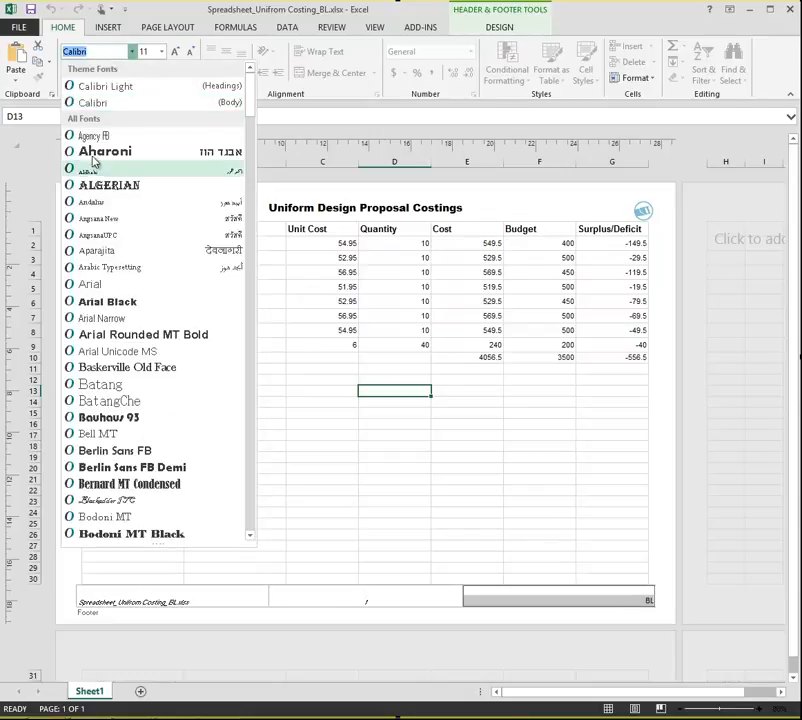
pyautogui.click(104, 284)
pyautogui.click(190, 54)
pyautogui.click(190, 54)
pyautogui.click(190, 54)
pyautogui.click(83, 75)
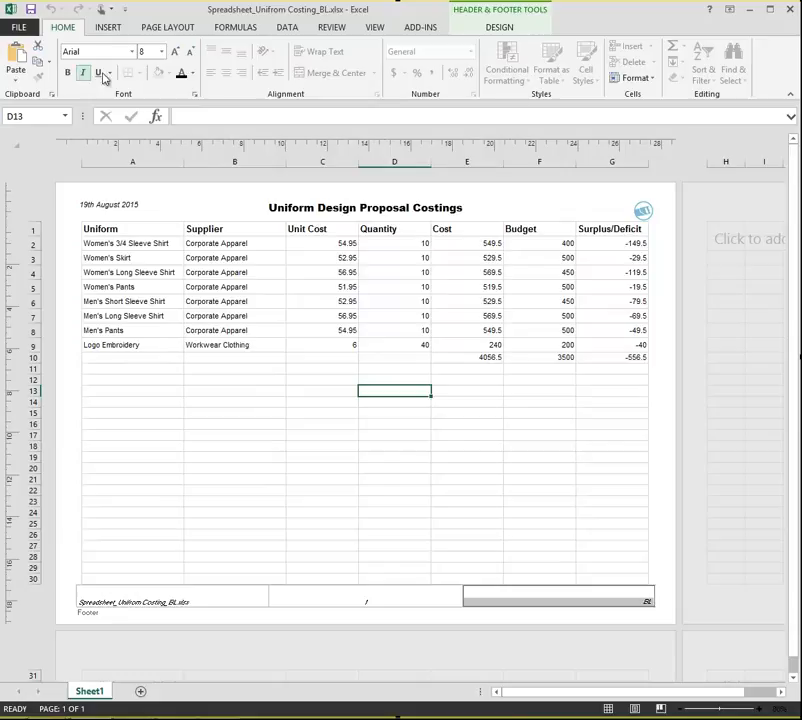
pyautogui.click(324, 545)
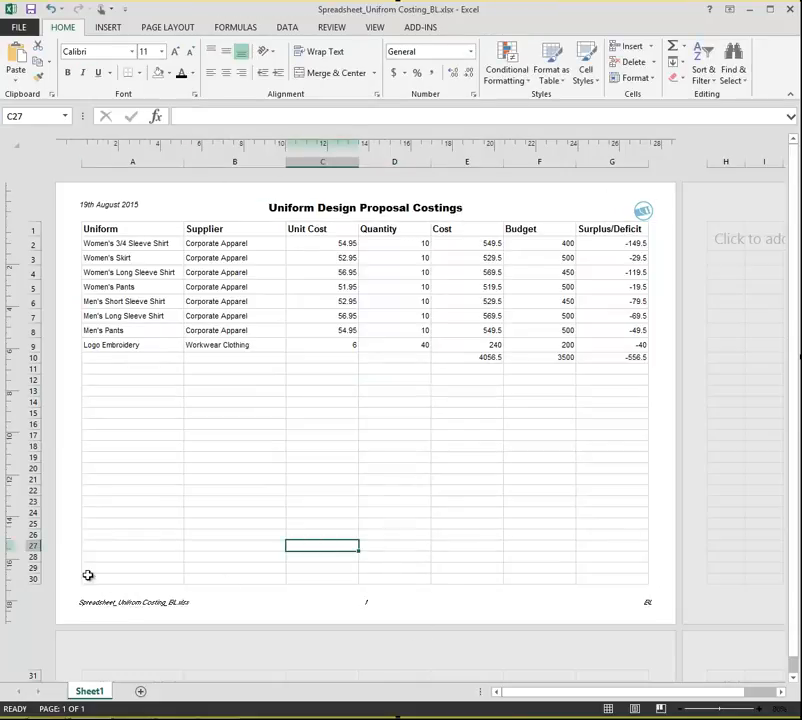
# - Switch to the Style Guide in Word, and strike through the Footer heading and item 2.1
pyautogui.click(152, 205)
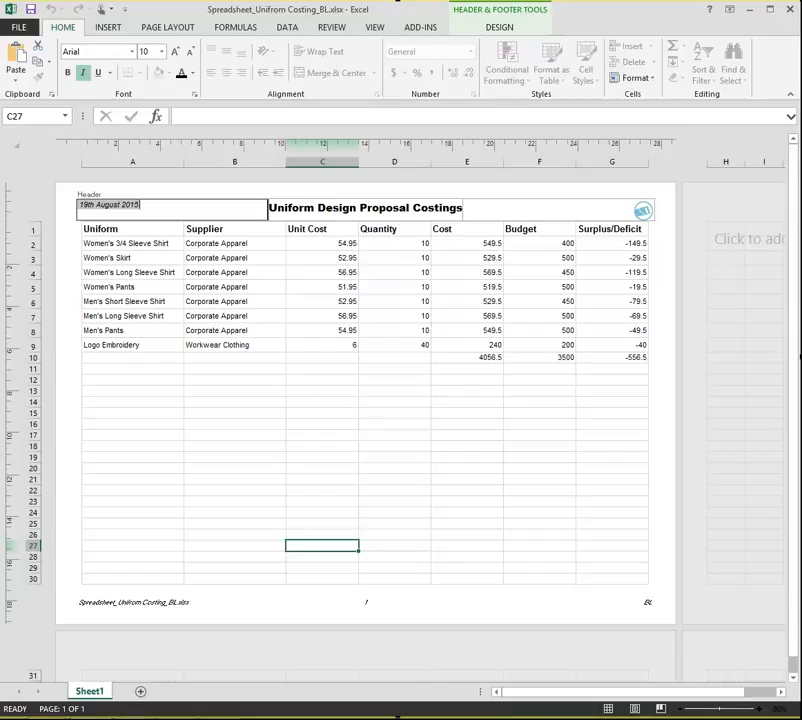
pyautogui.moveTo(143, 703)
pyautogui.click(215, 655)
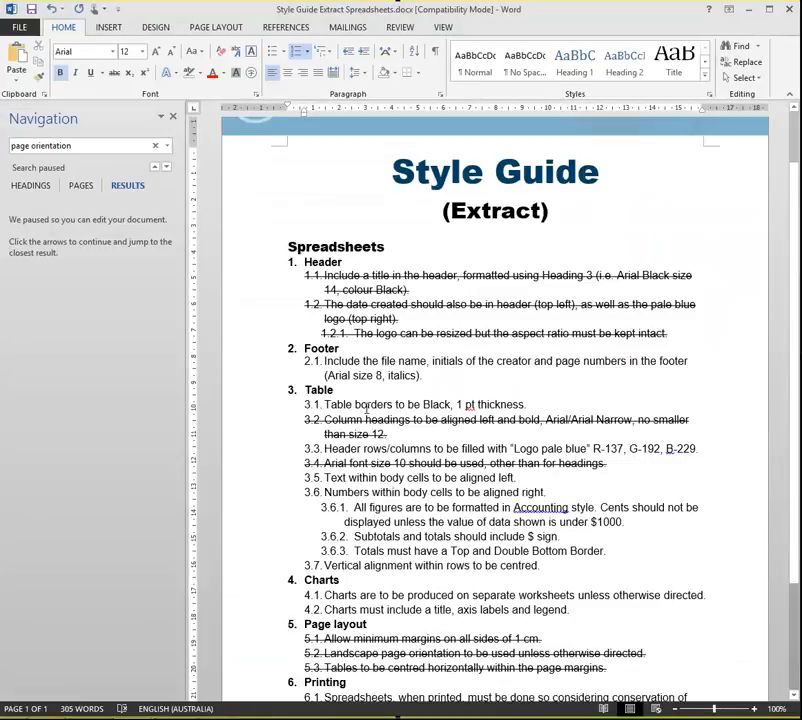
pyautogui.moveTo(447, 371); pyautogui.dragTo(303, 348)
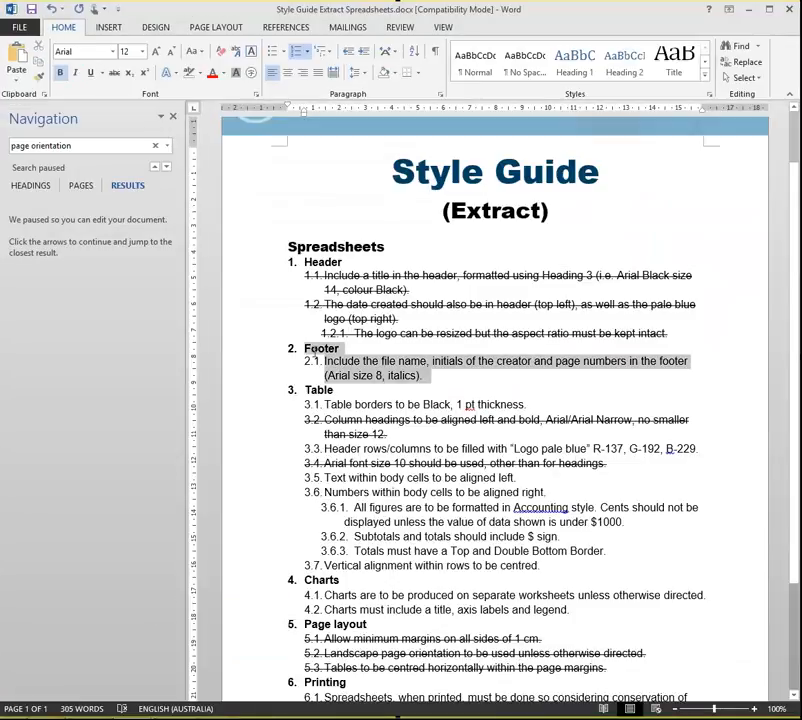
pyautogui.click(115, 73)
# - Review the Table requirements in the Style Guide, highlighting items 3.1 to 3.6.3
pyautogui.scroll(-3, 356, 352)
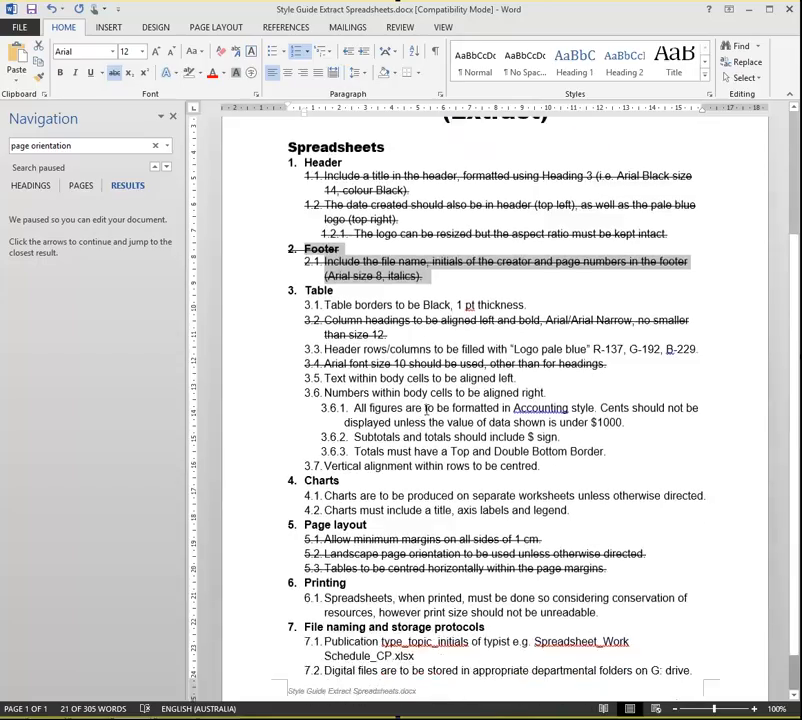
pyautogui.moveTo(569, 451); pyautogui.dragTo(324, 305)
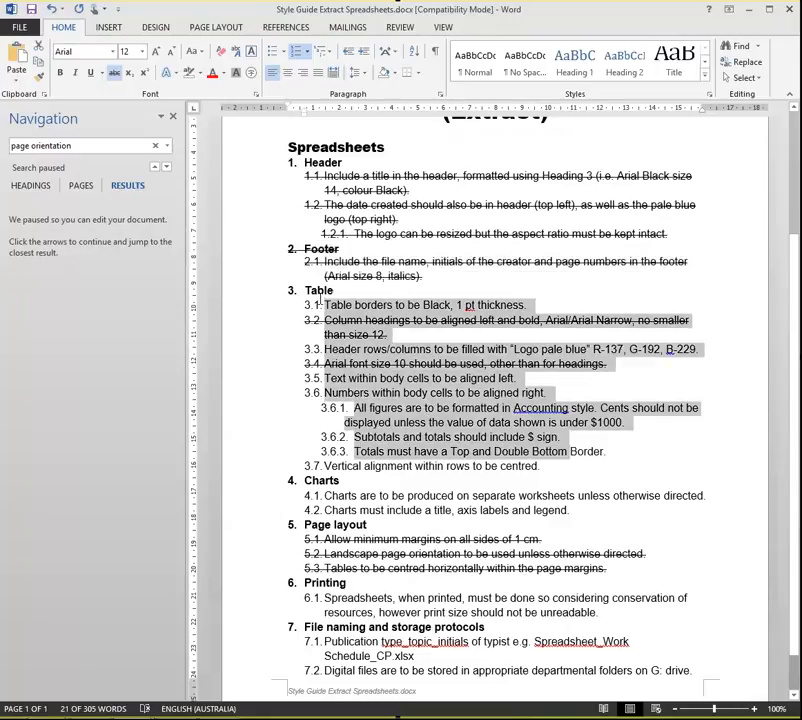
pyautogui.scroll(-1, 411, 432)
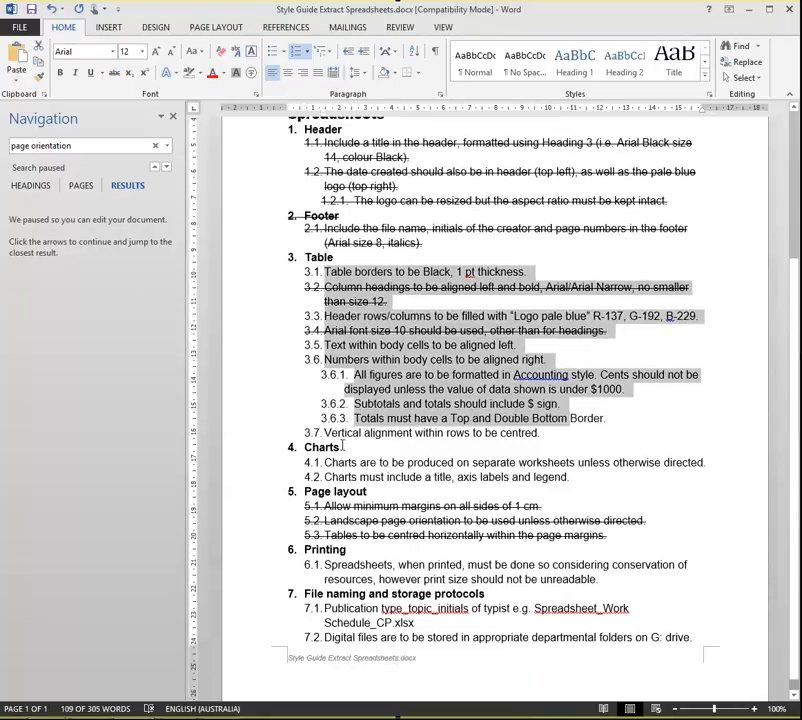